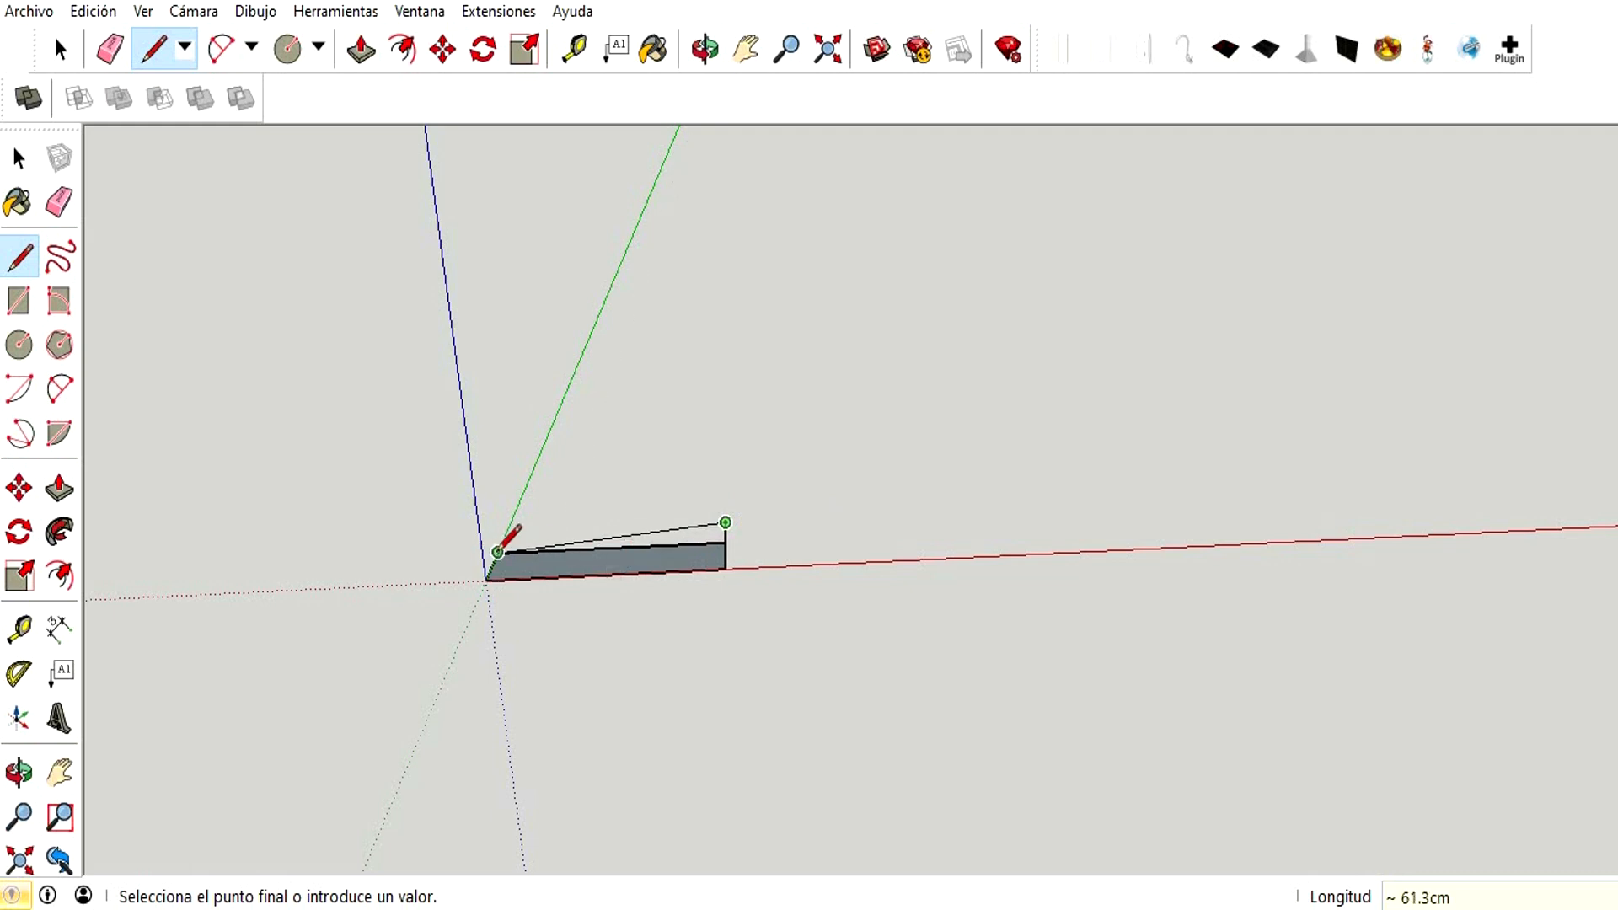
- Extend the wide end 12.5 cm along the green axis and close the tapered outline back to the origin
left_click(725, 570)
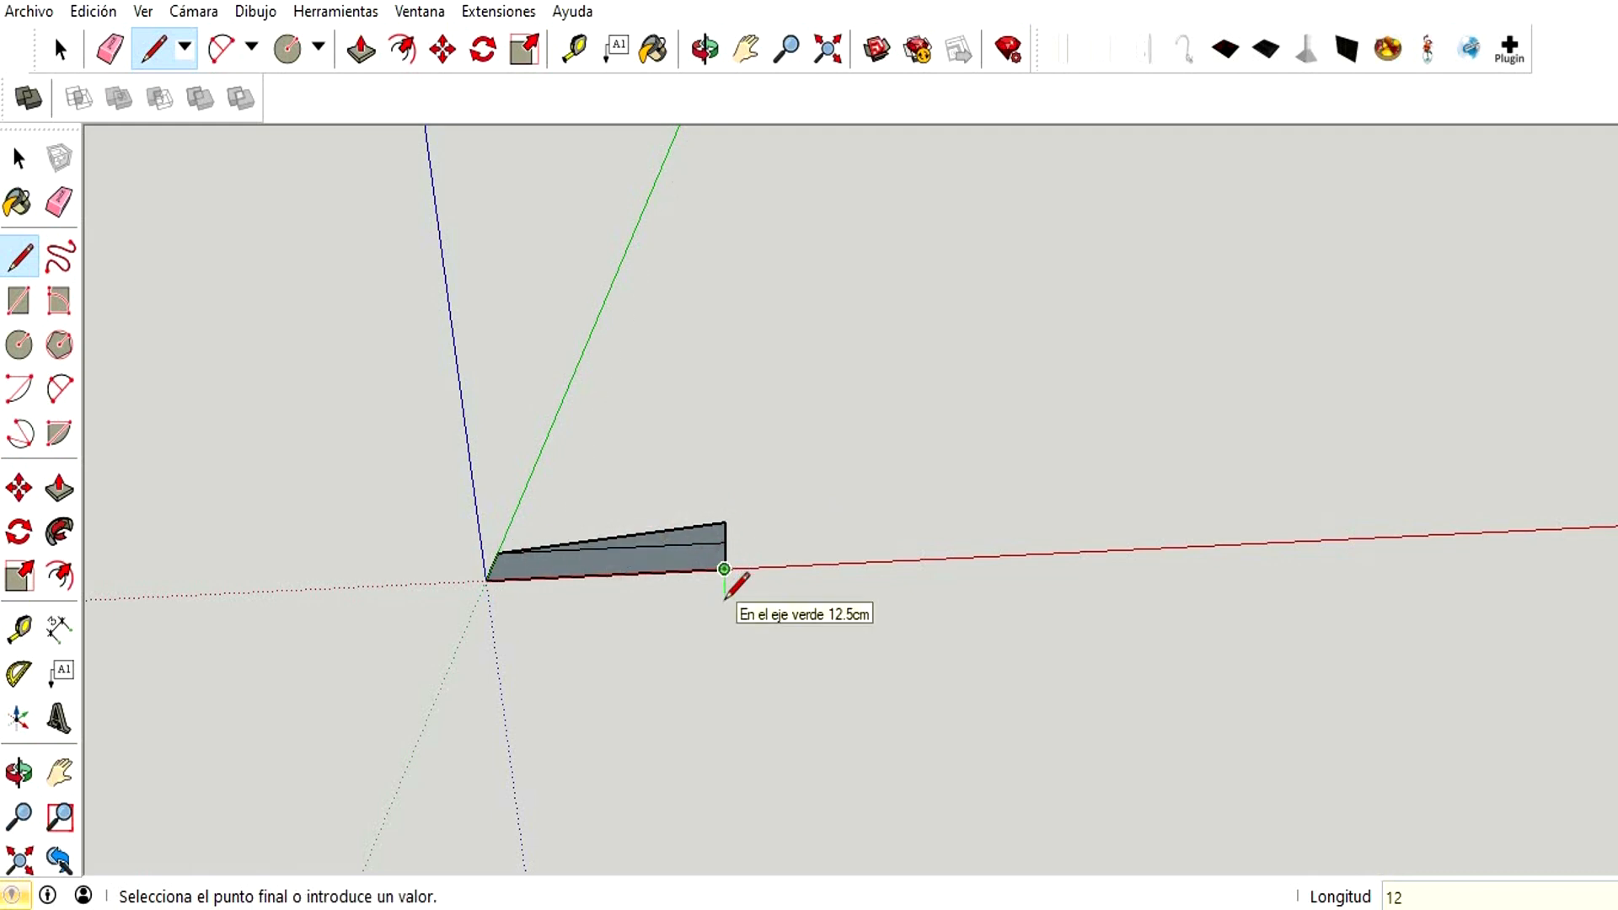
key("Return")
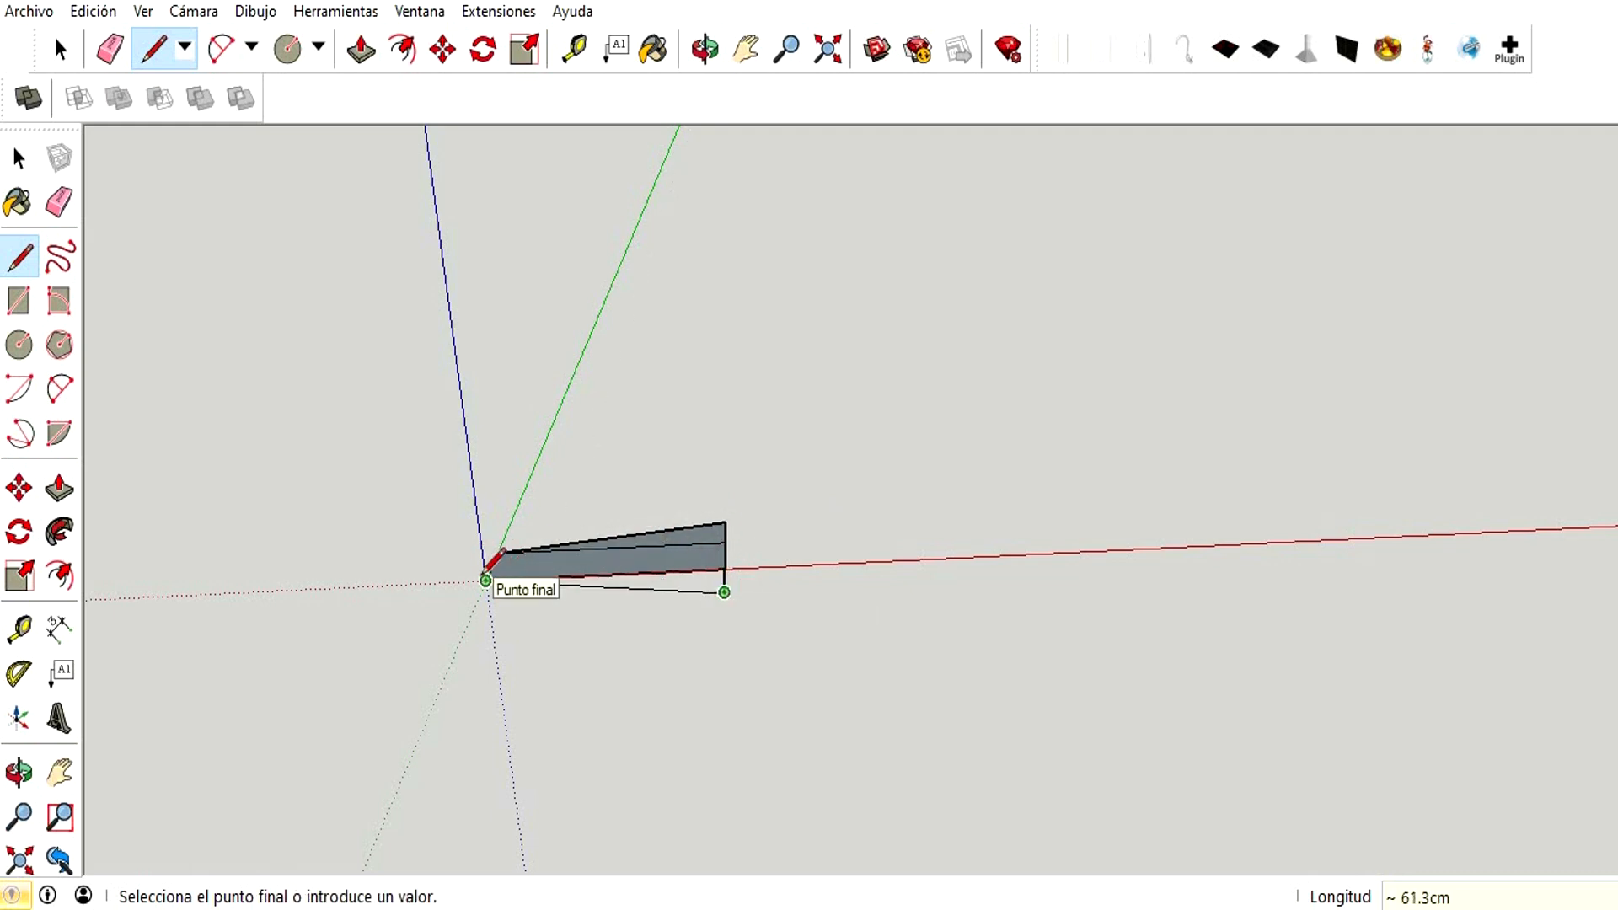
left_click(487, 580)
- Place a guide point on the inner lengthwise line, 20 cm in from the wide end
scroll(577, 480, "up", 3)
key("t")
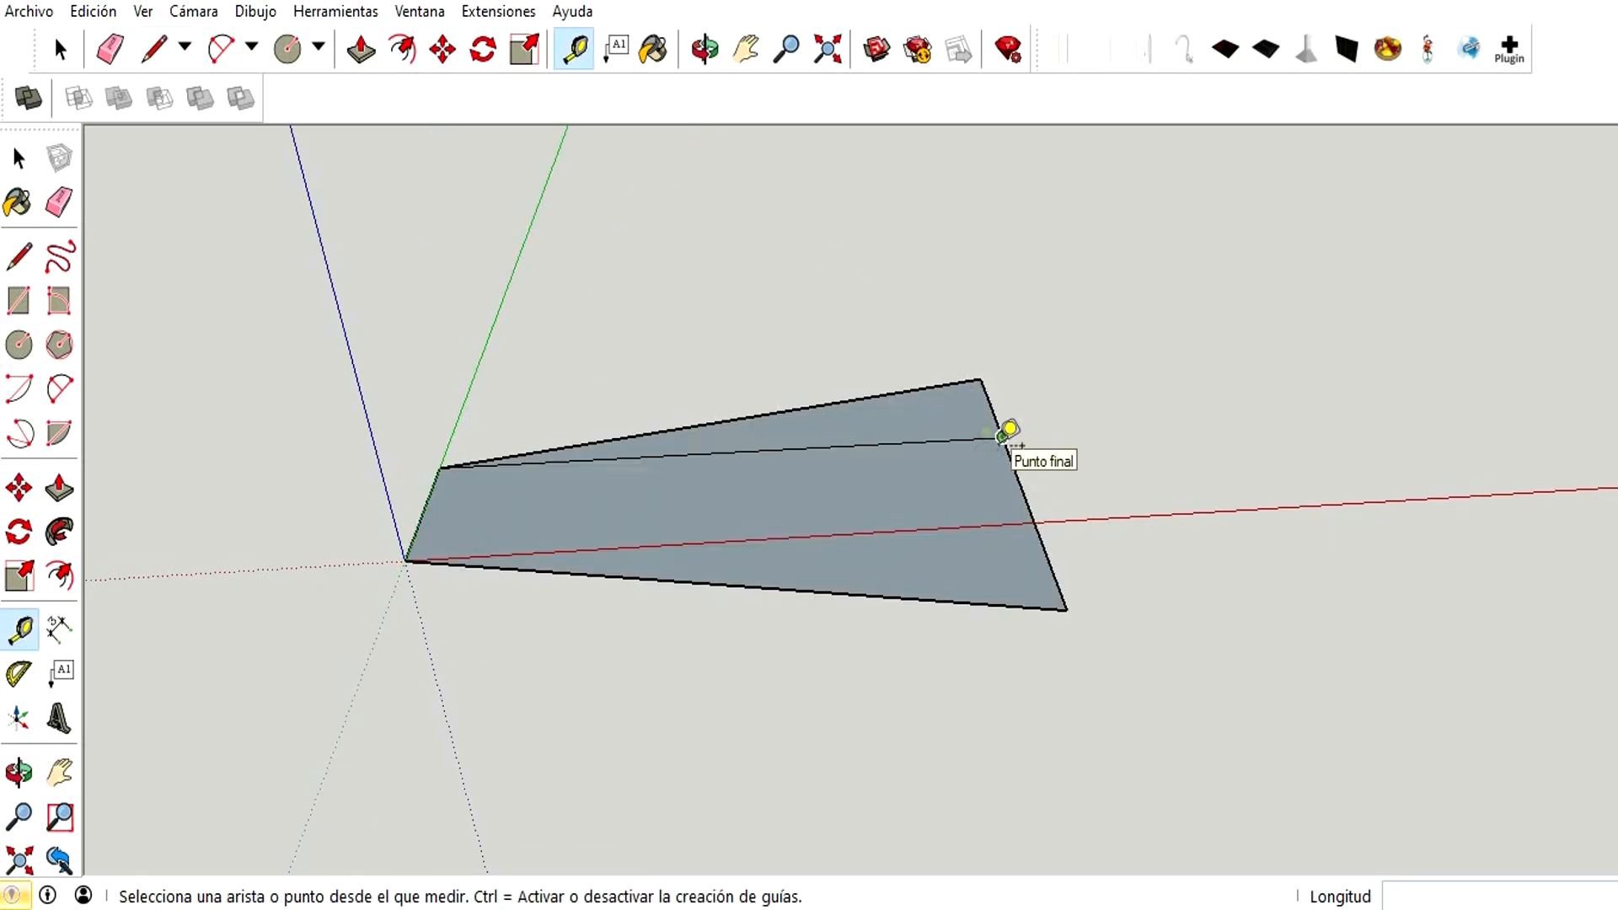
left_click(1002, 437)
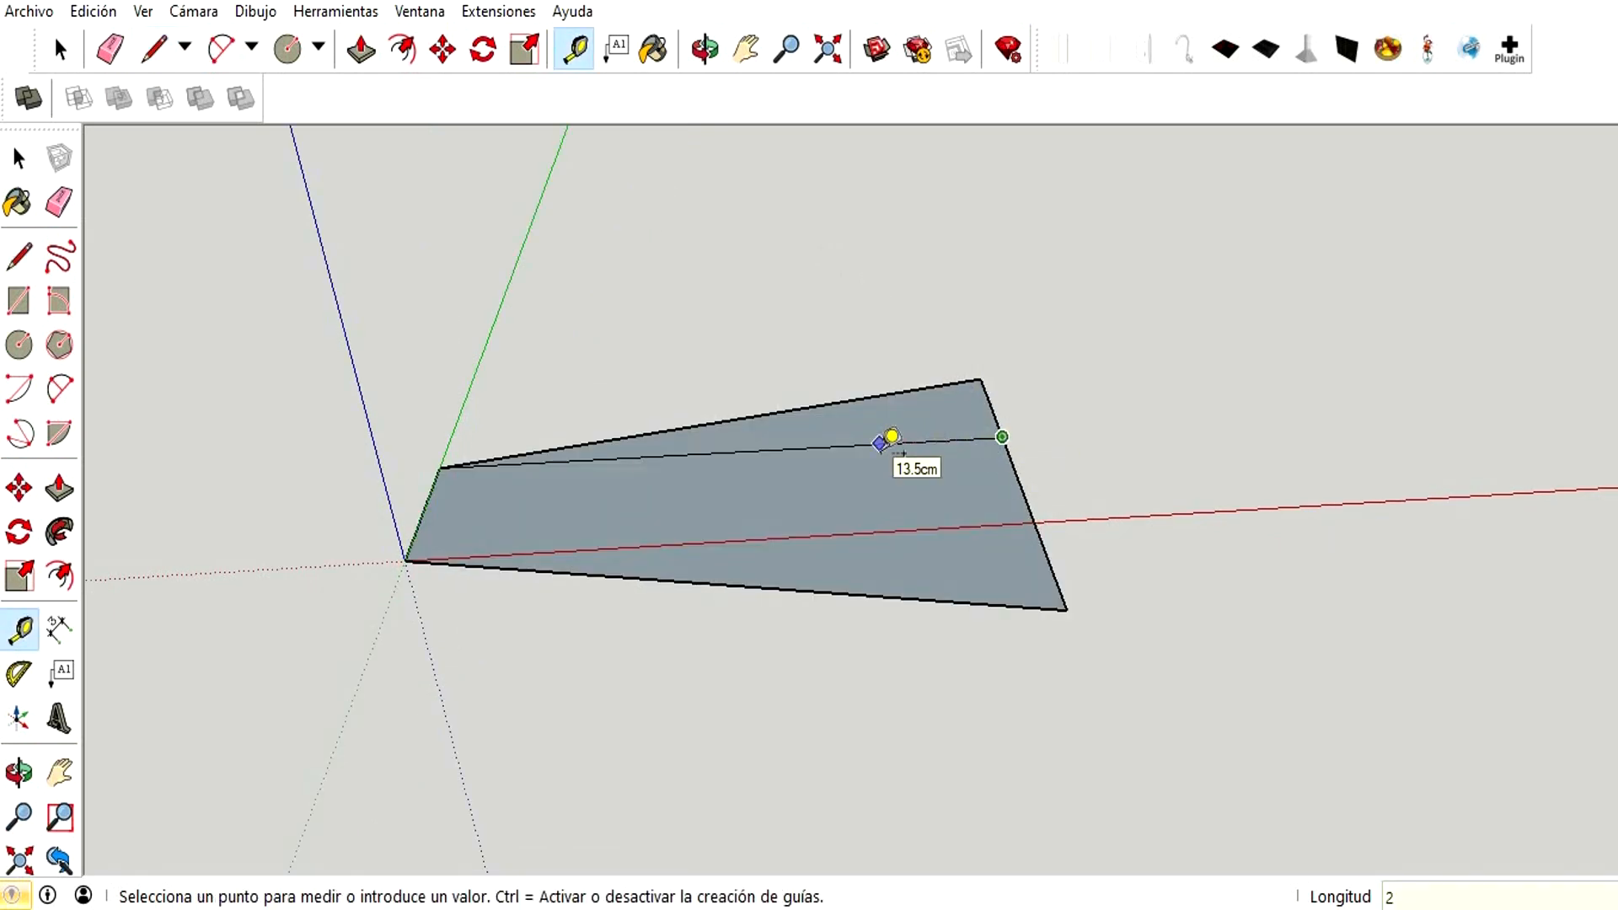
type("20")
key("Return")
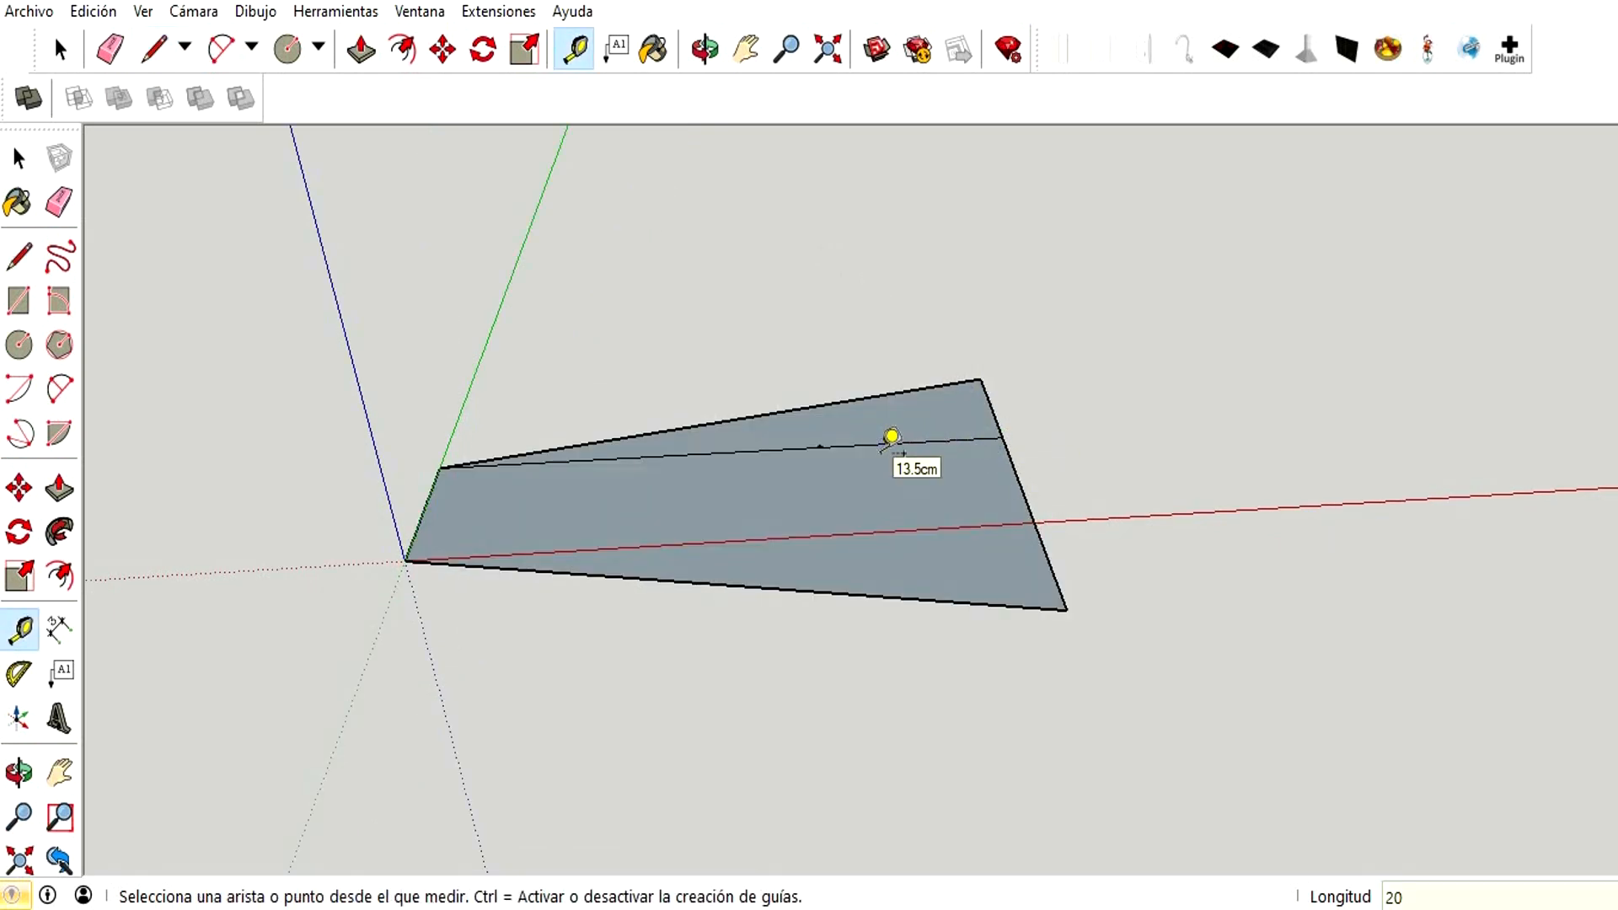
- Draw a line across the full width of the tapered face through the guide point, parallel to the wide end
left_click(153, 49)
left_click(820, 446)
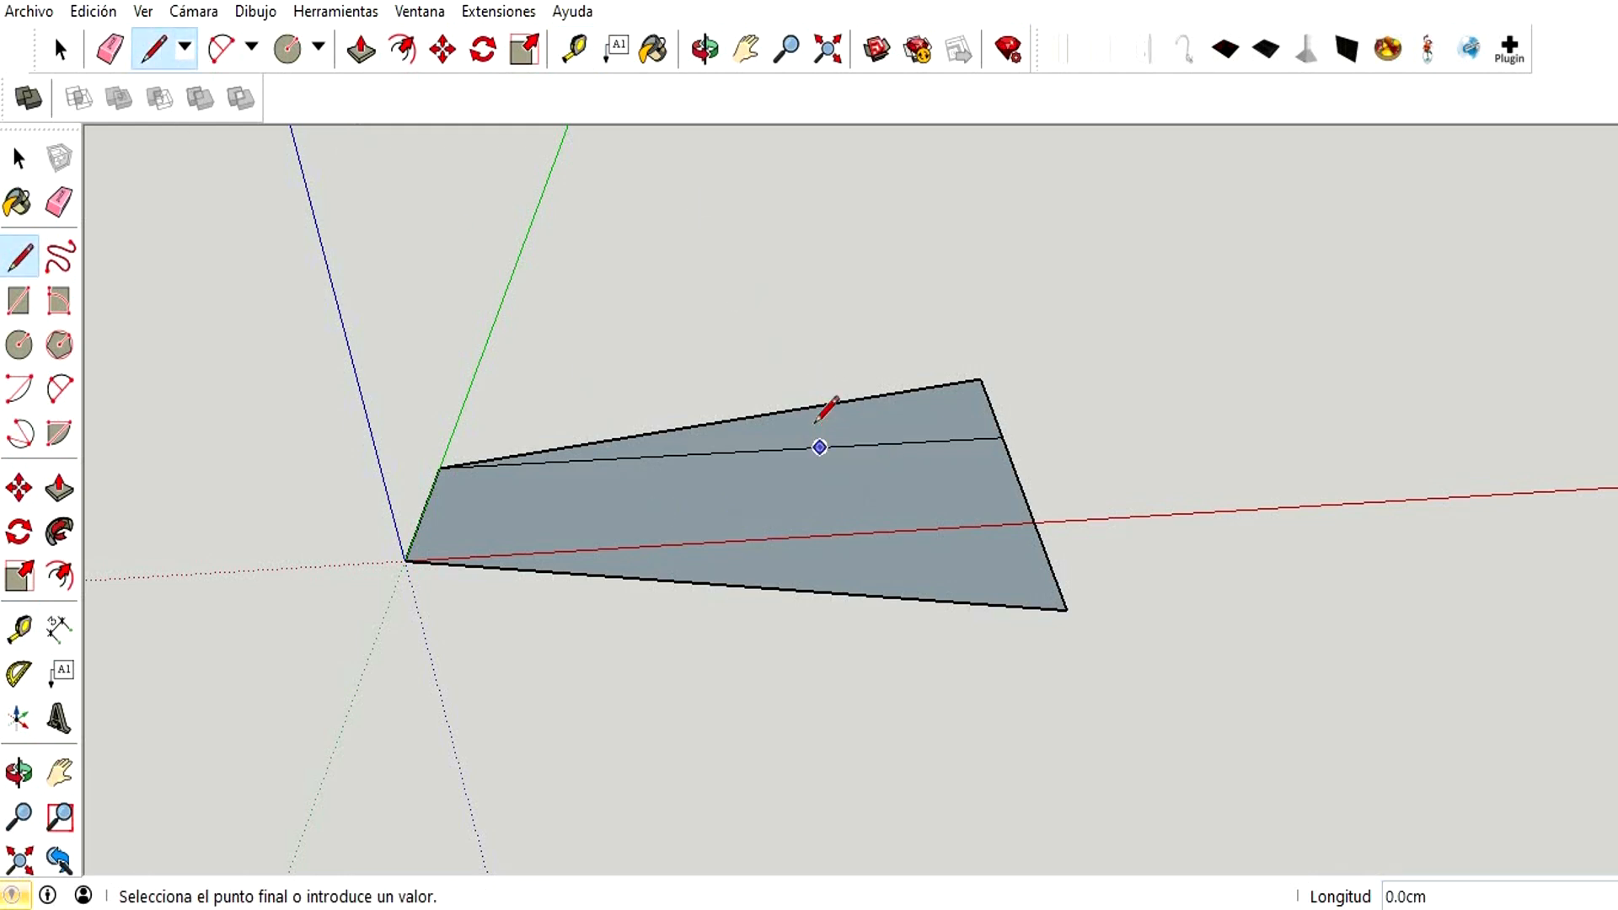
left_click(814, 406)
left_click(820, 447)
left_click(833, 593)
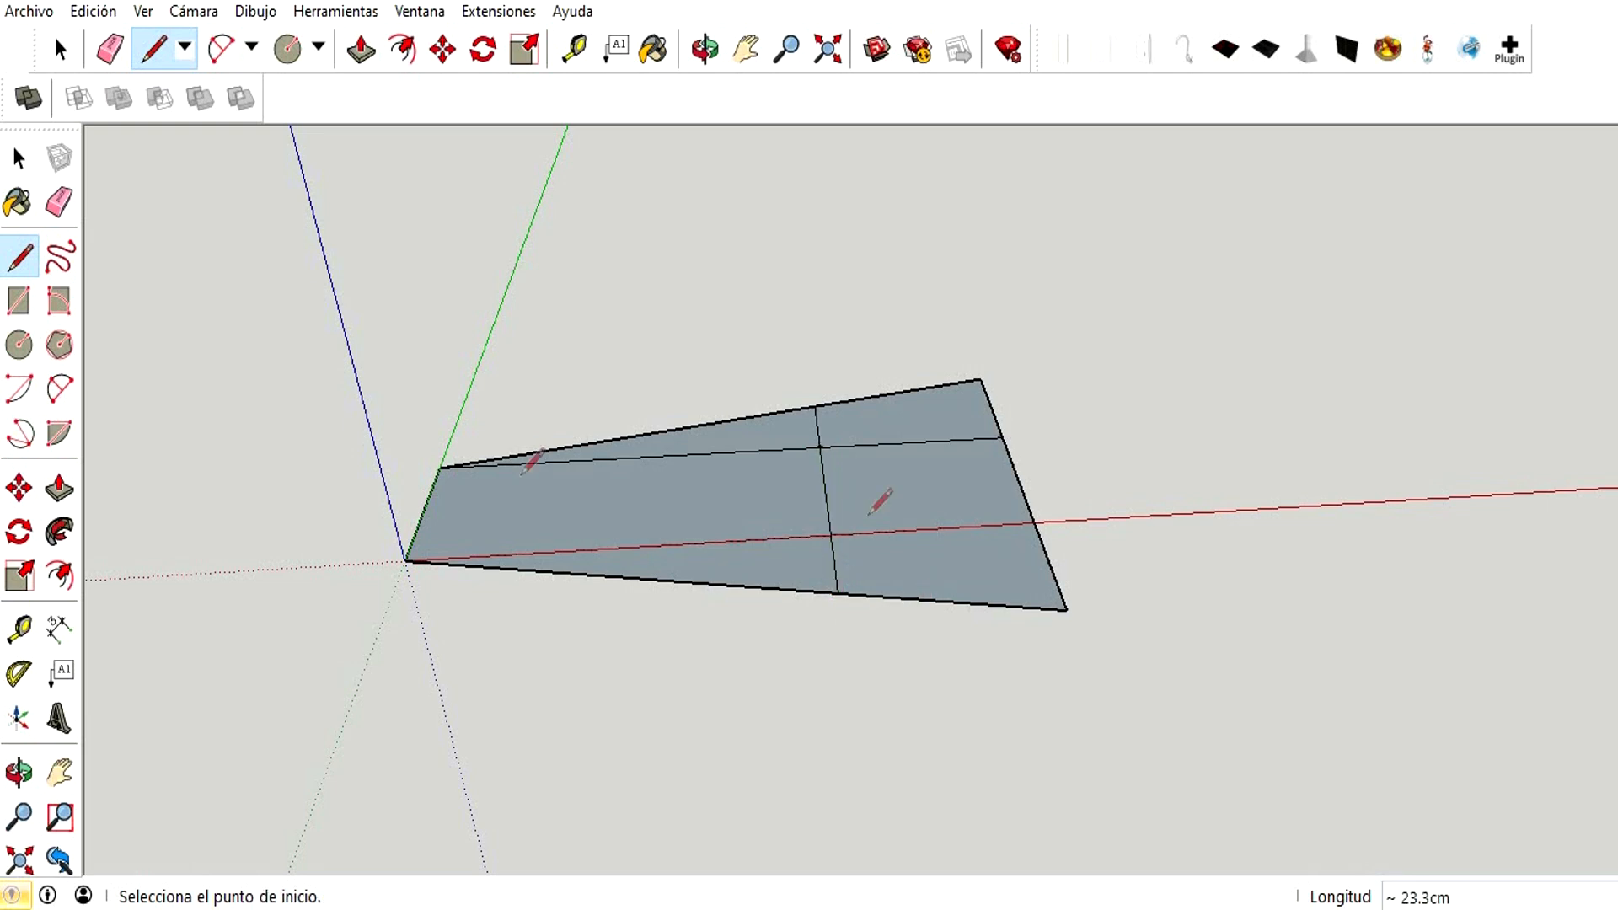
- Erase both segments of the inner lengthwise line, keeping the crosswise line
left_click(109, 49)
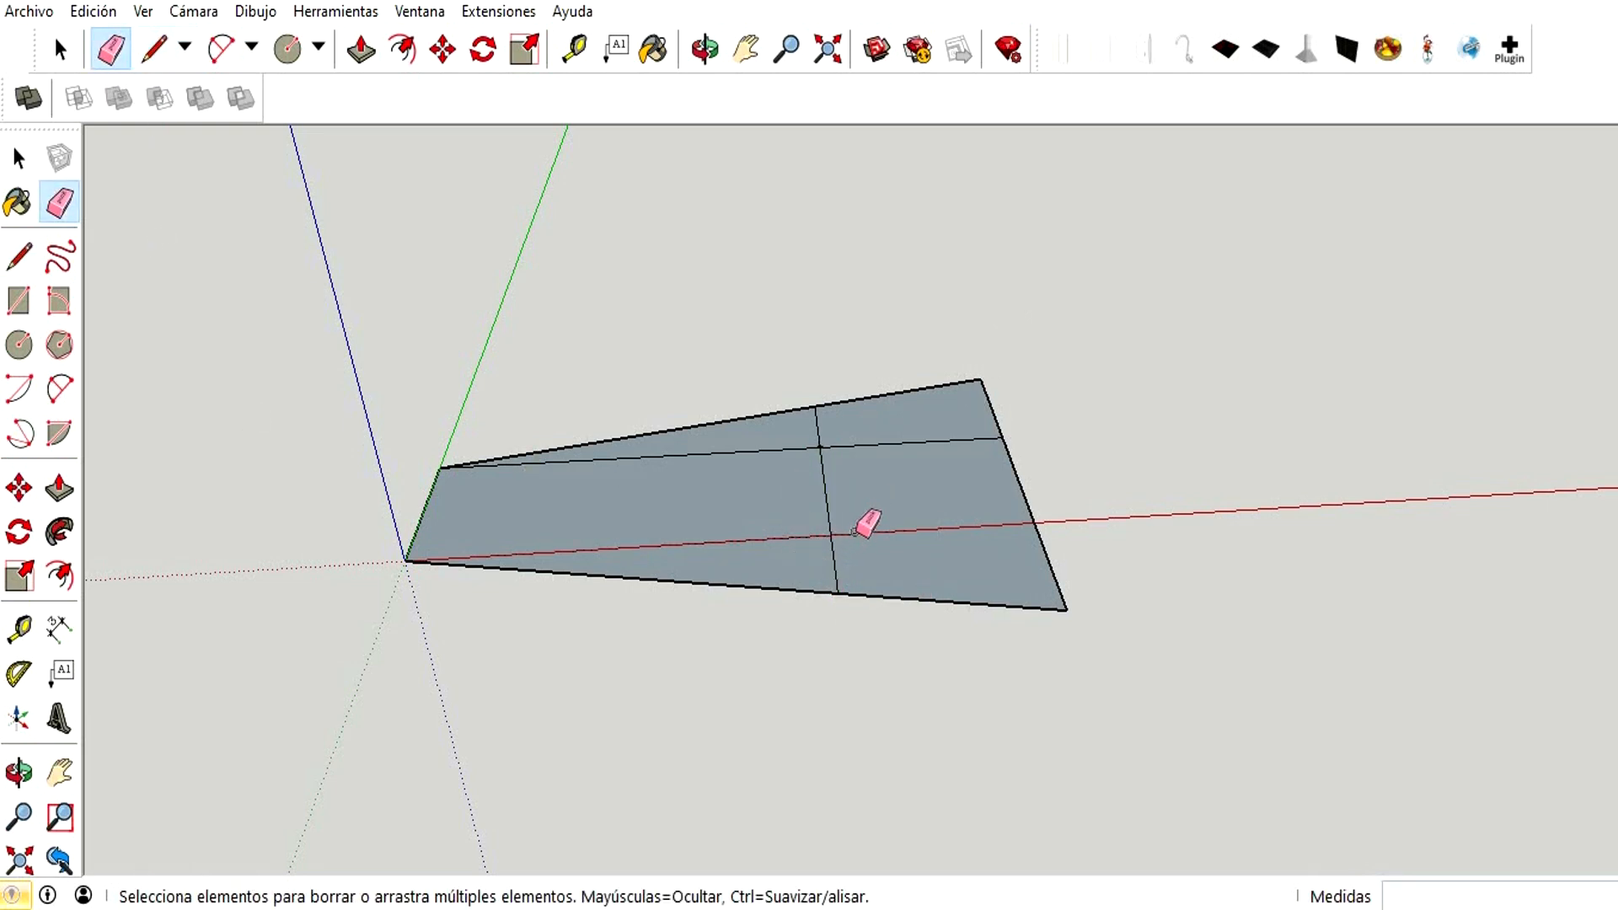
left_click(852, 442)
left_click(782, 451)
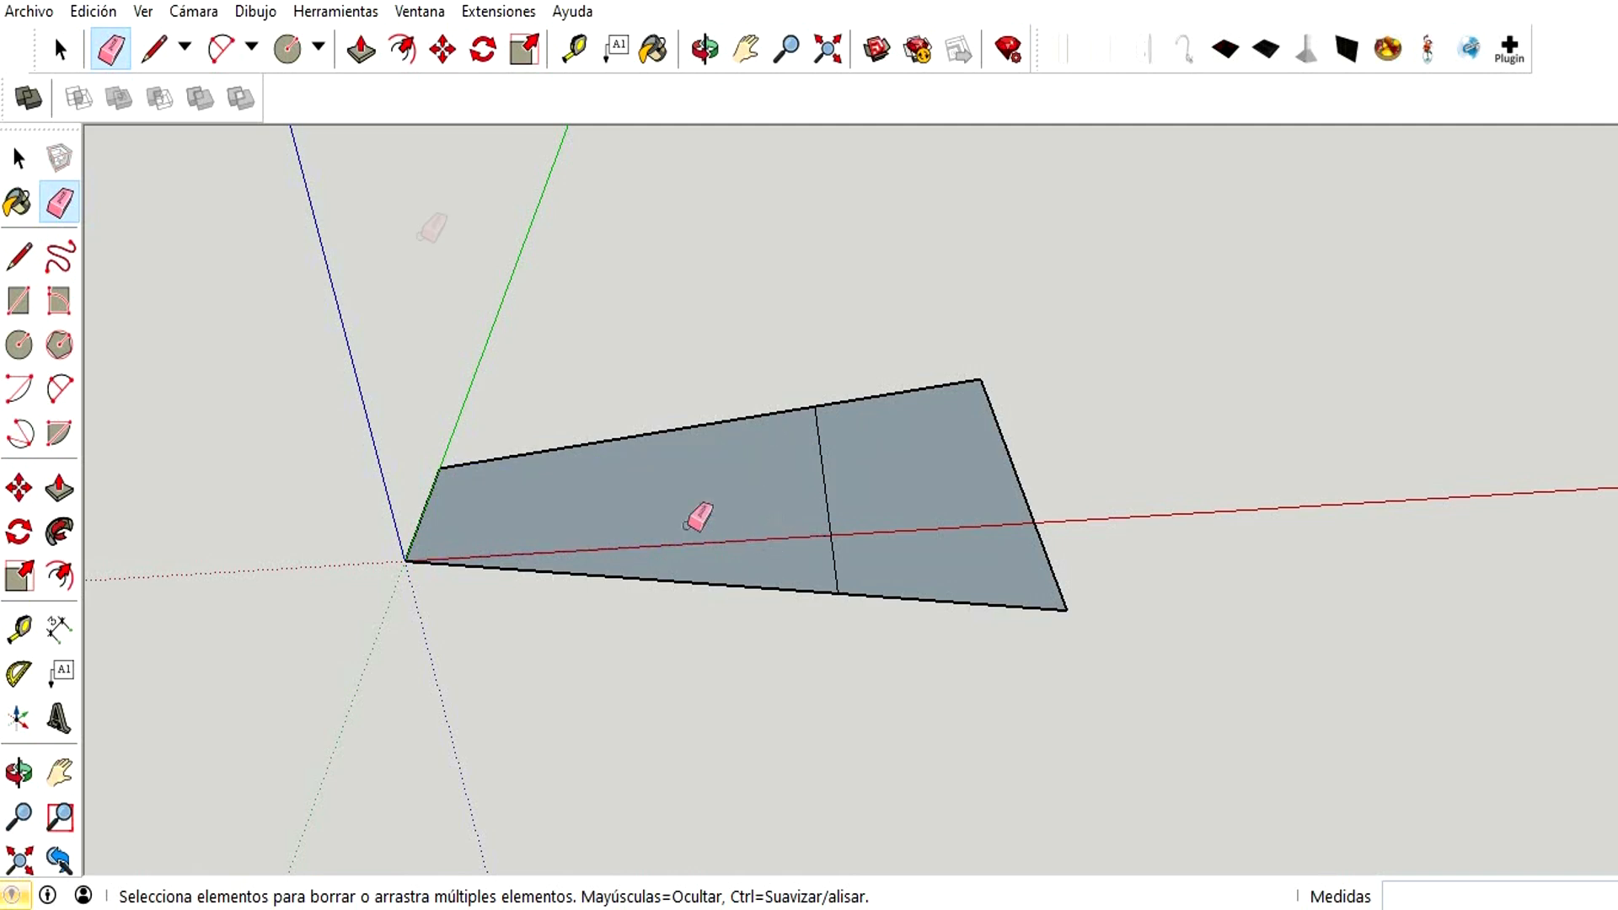
- Draw a two-point arc between the ends of the crosswise line, bulging 20 cm to the middle of the wide end
left_click(59, 389)
left_click(813, 406)
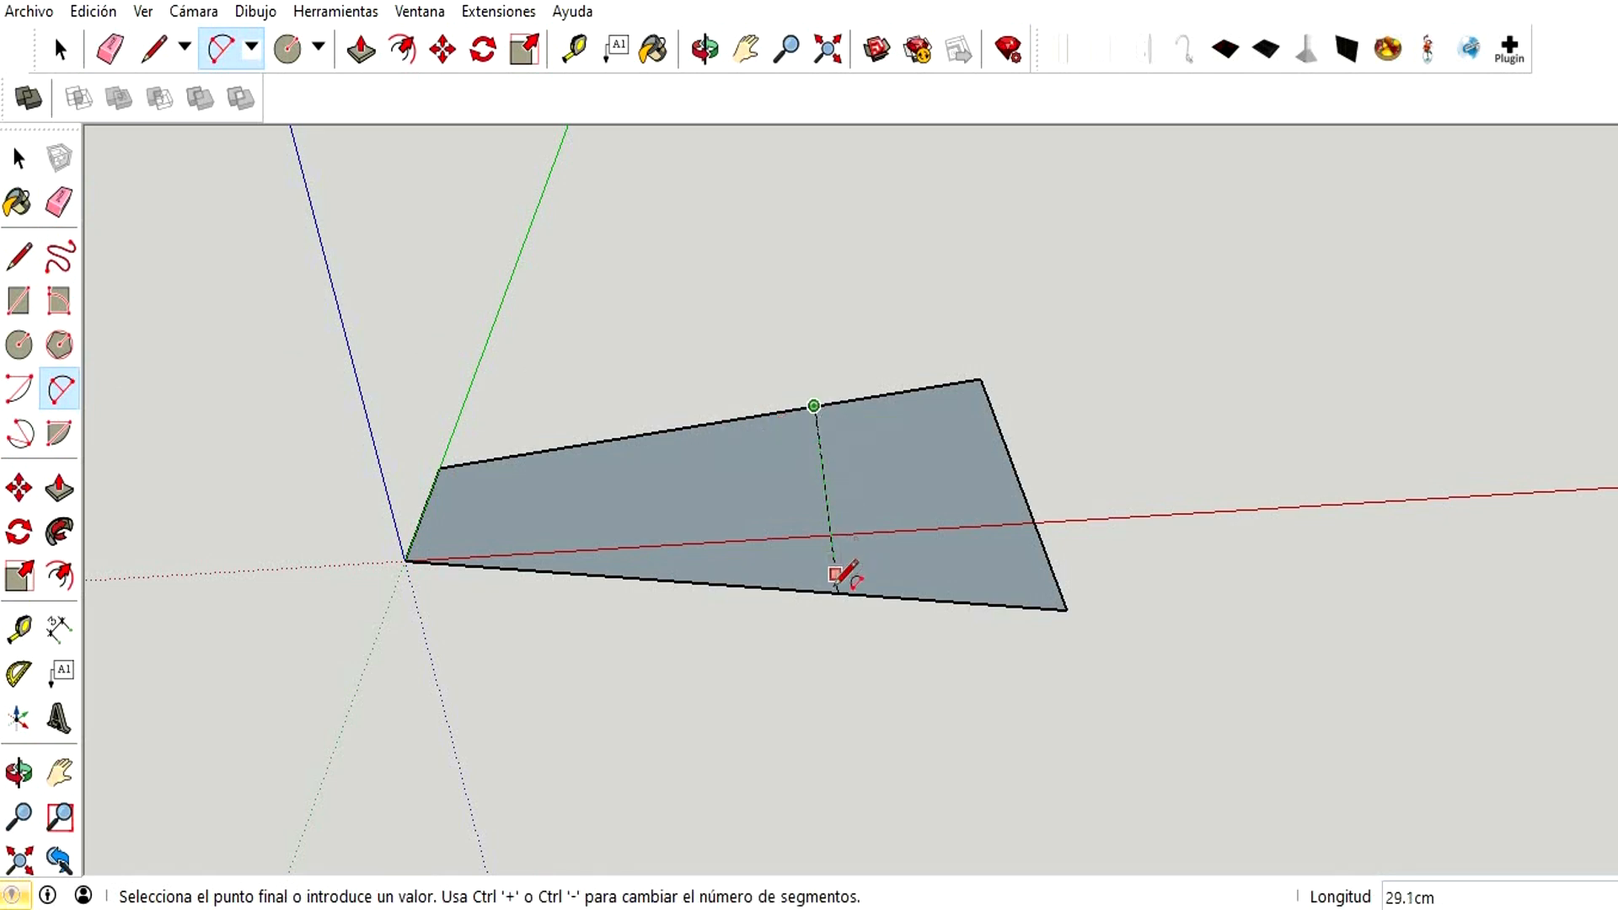
left_click(836, 593)
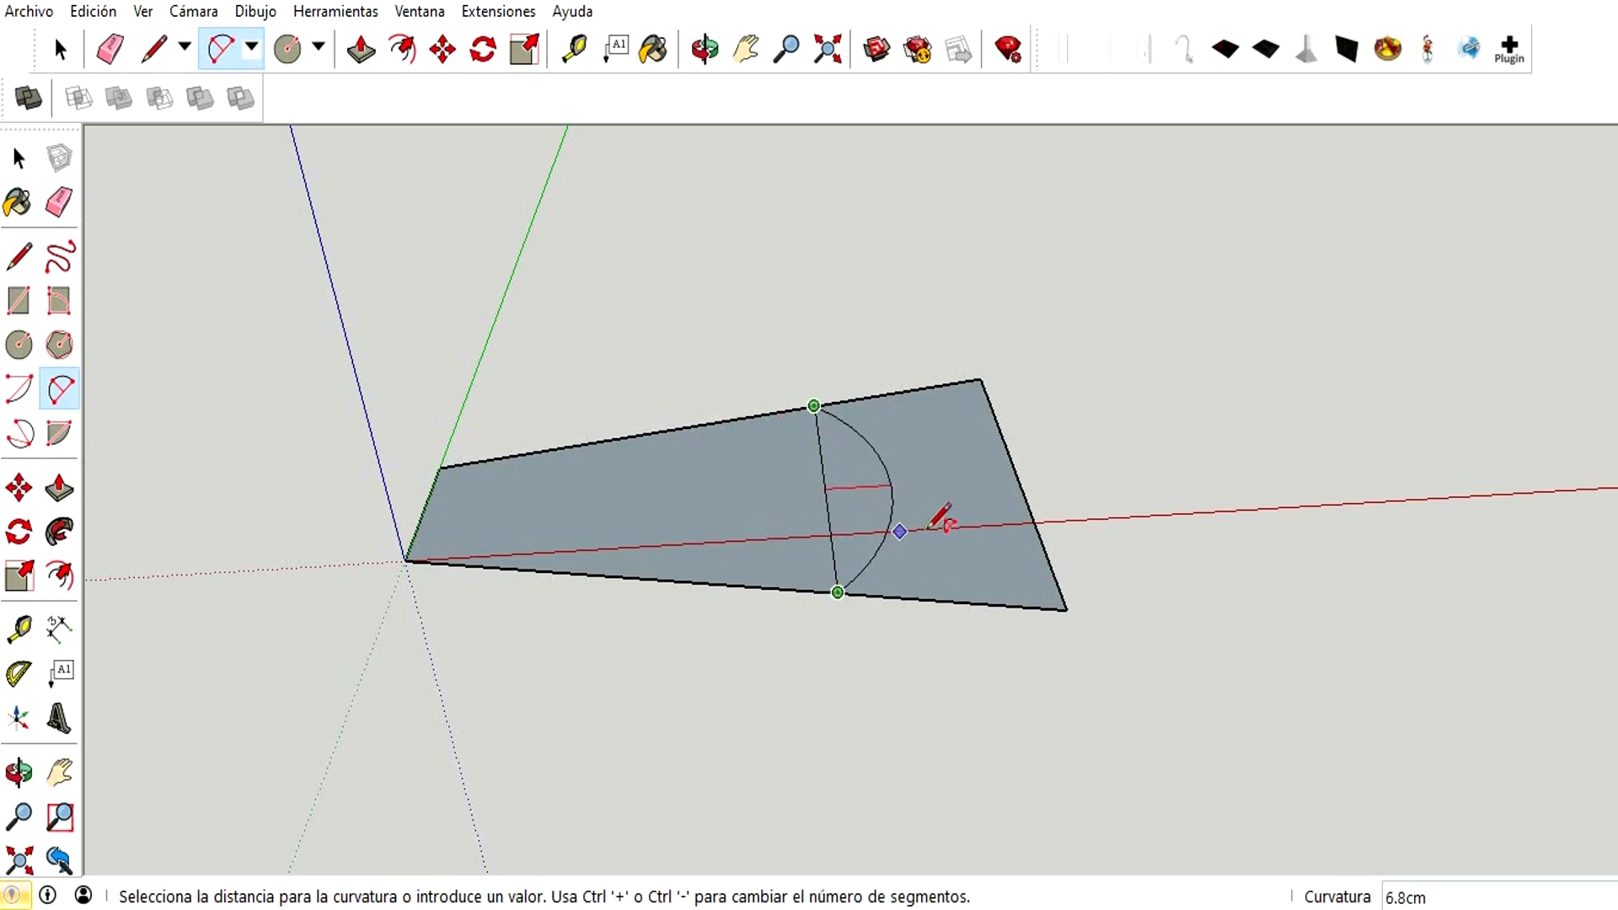
left_click(1027, 504)
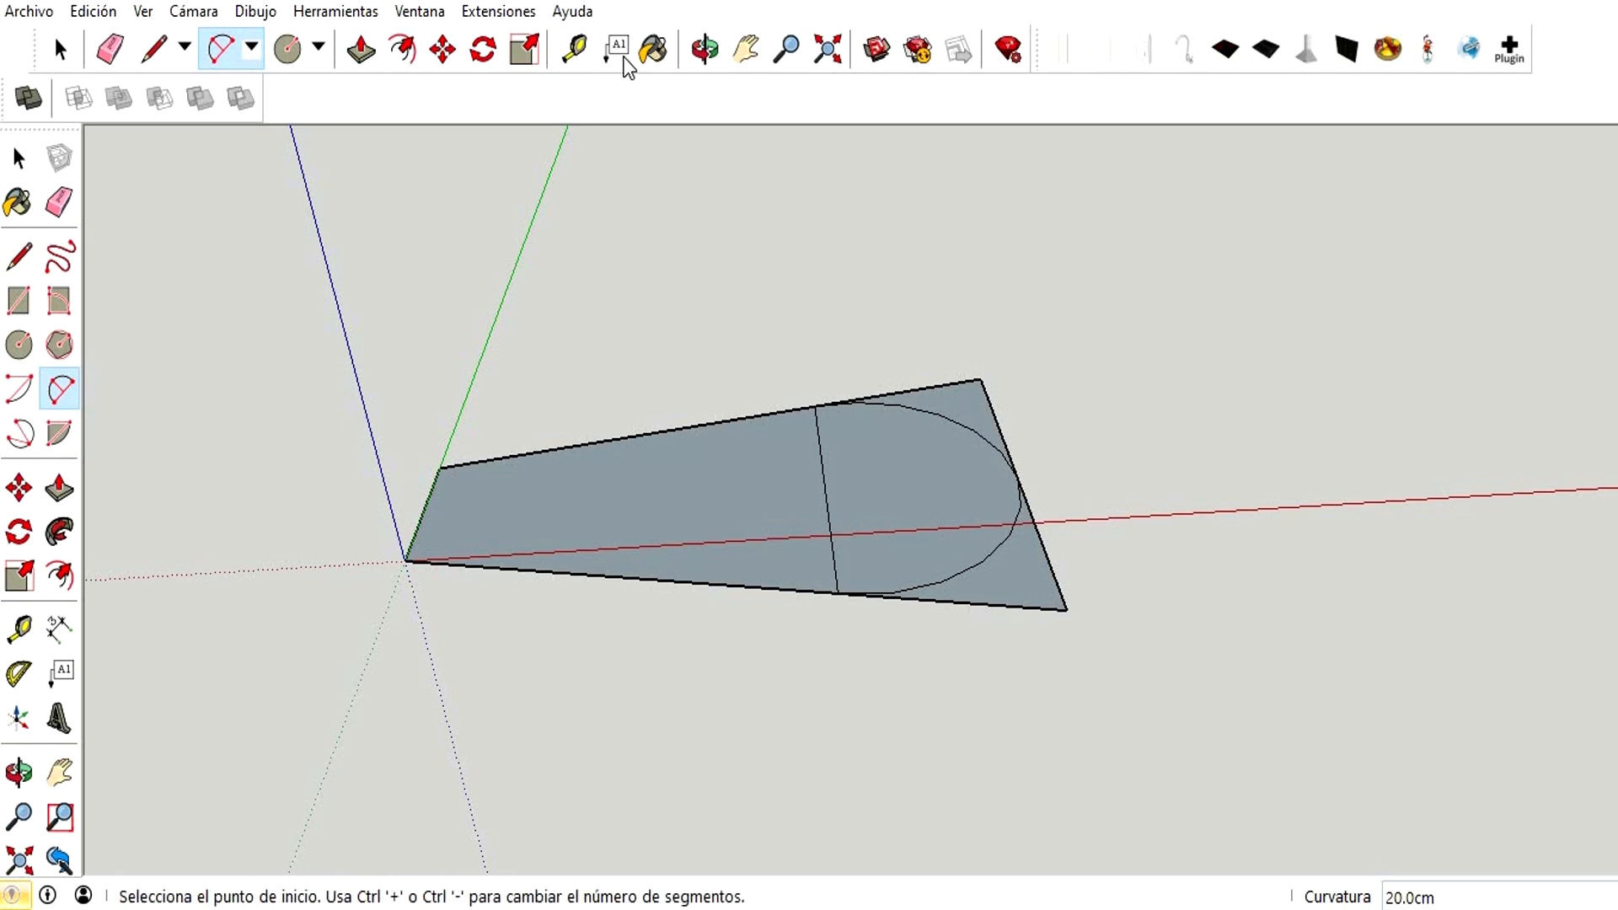
- Erase the crosswise line and the straight edges outside the arc to leave a rounded end
left_click(706, 49)
left_click_drag(776, 287, 767, 342)
left_click(110, 49)
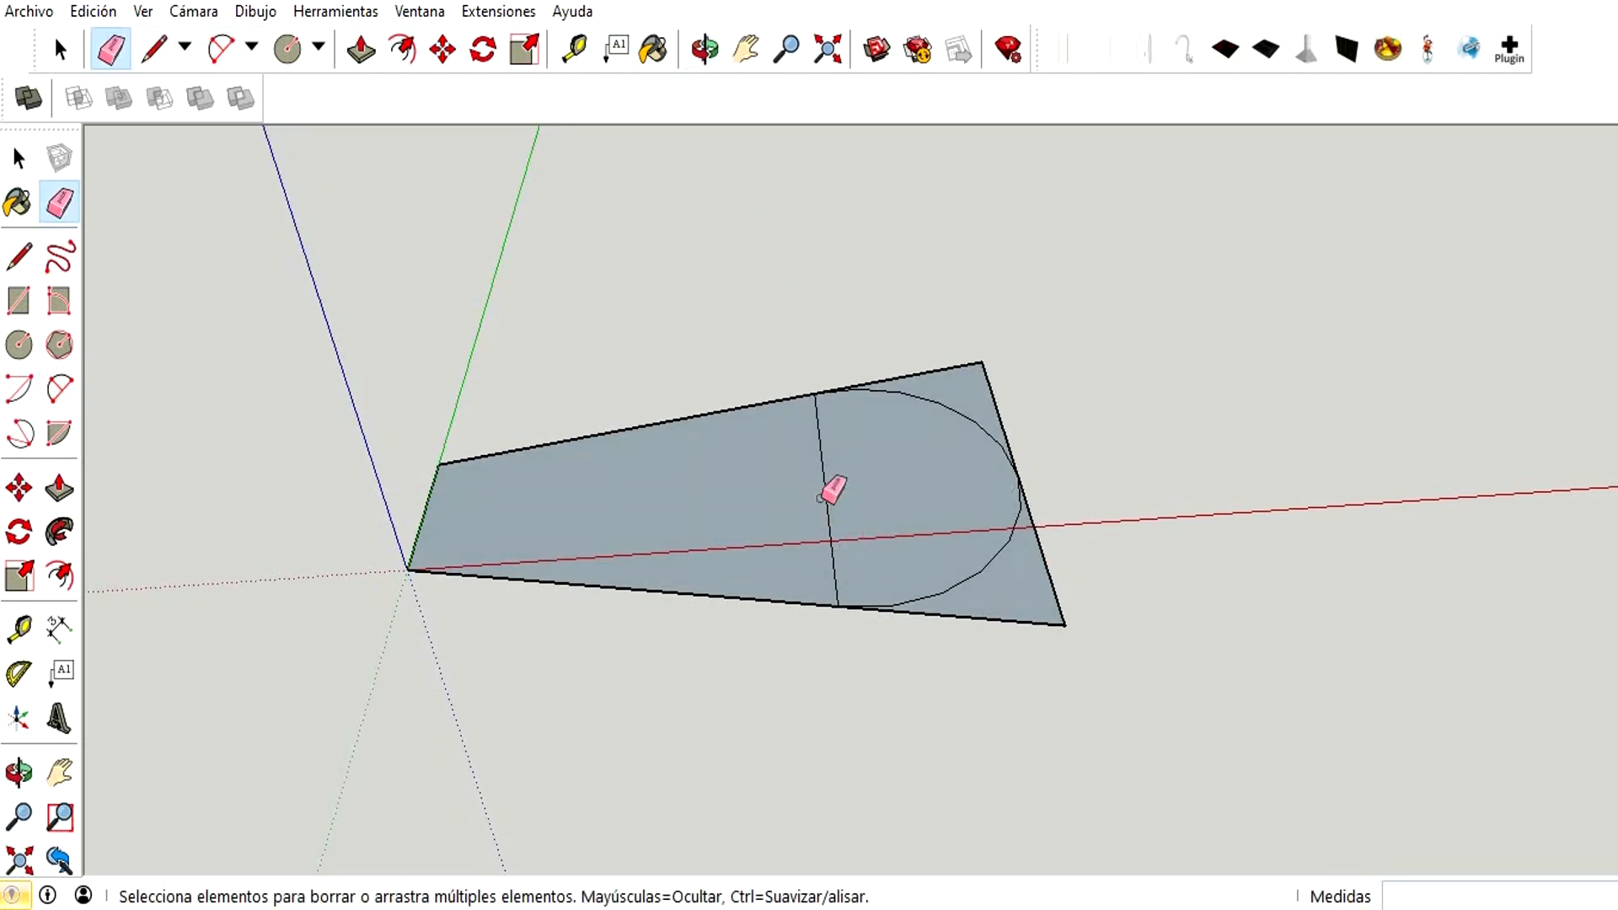
mouse_move(821, 492)
left_mouse_down()
mouse_move(963, 365)
mouse_move(988, 376)
mouse_move(997, 469)
left_mouse_up()
mouse_move(1037, 536)
left_mouse_down()
mouse_move(1016, 617)
mouse_move(802, 614)
left_mouse_up()
- Make a group from the rounded, tapered face and its edges
key("space")
double_click(753, 527)
right_click(752, 527)
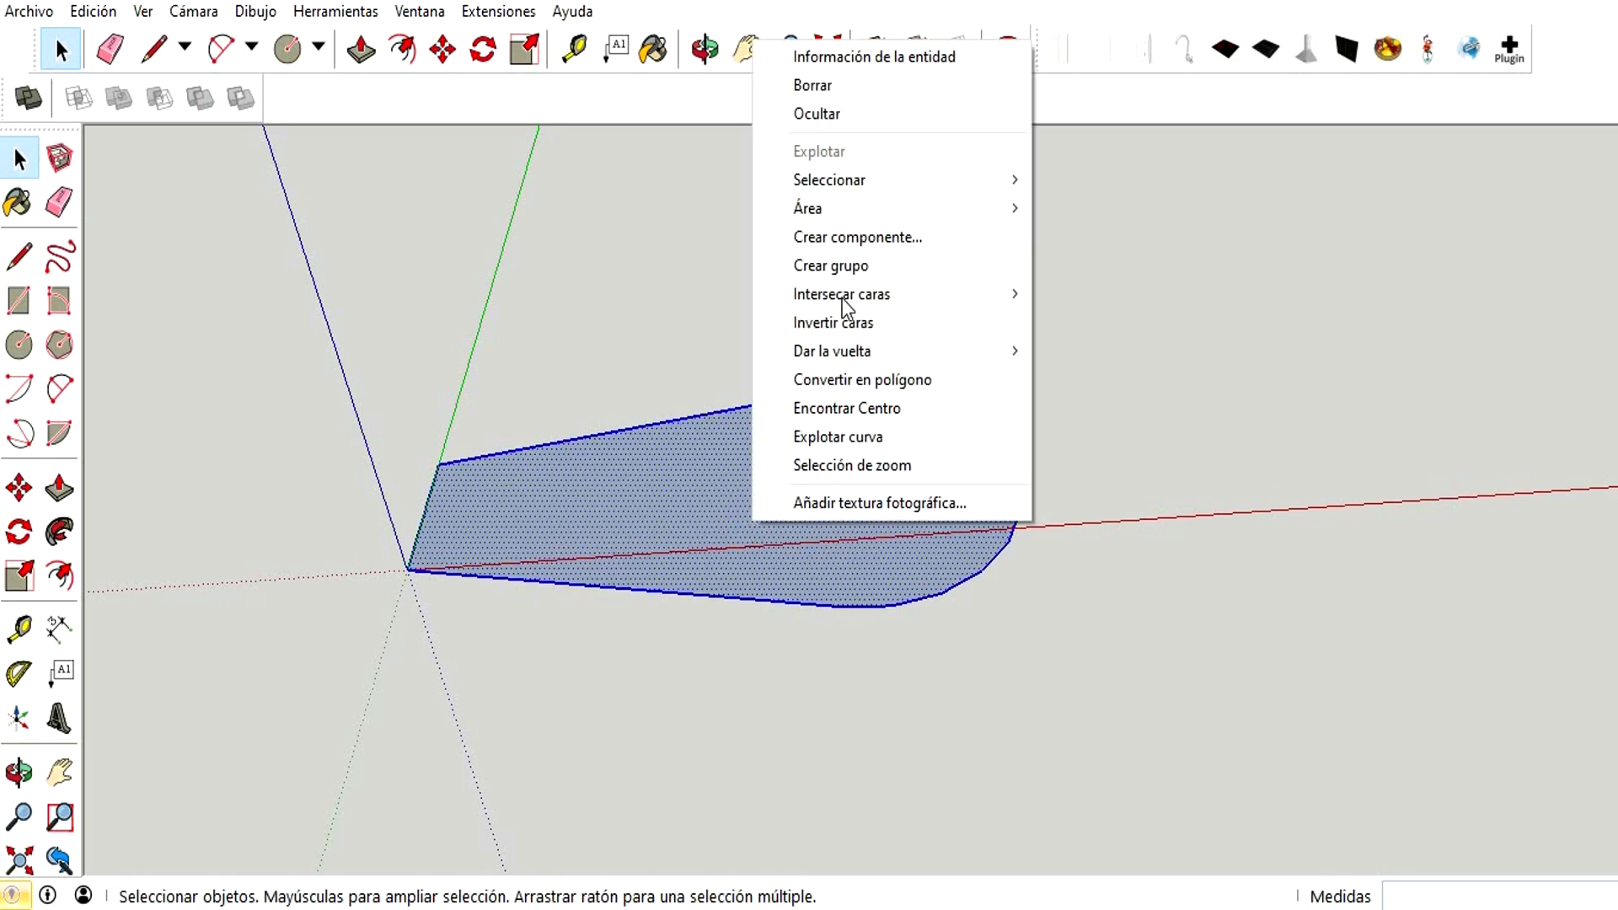
left_click(838, 262)
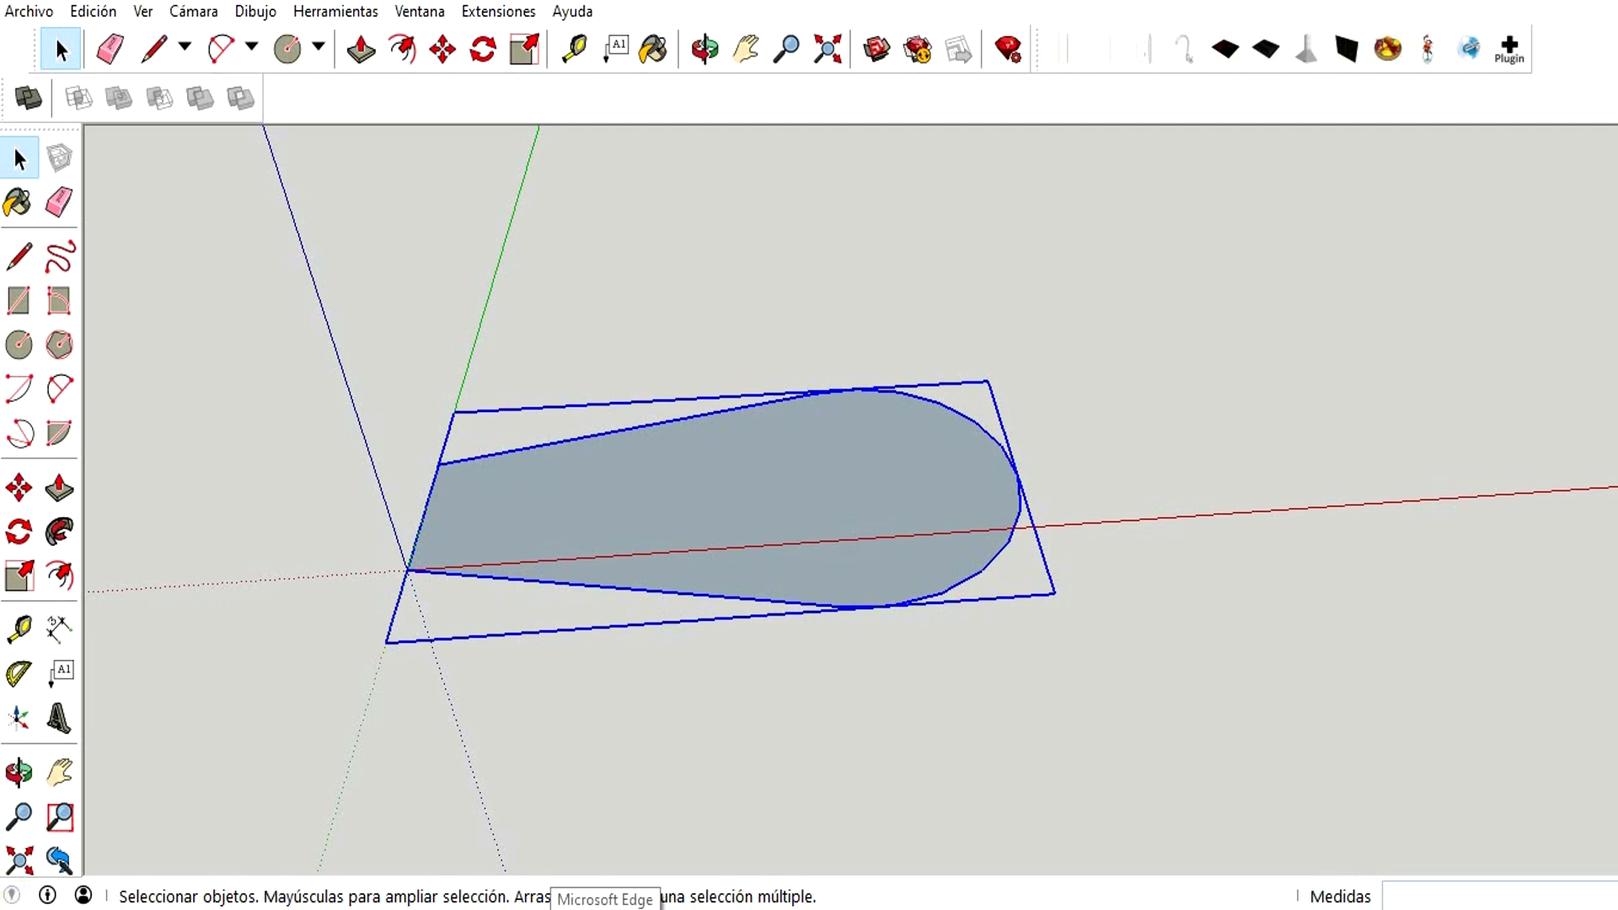
- Open the group for editing and offset the face outline inward by about 2.9 cm
double_click(801, 512)
key("f")
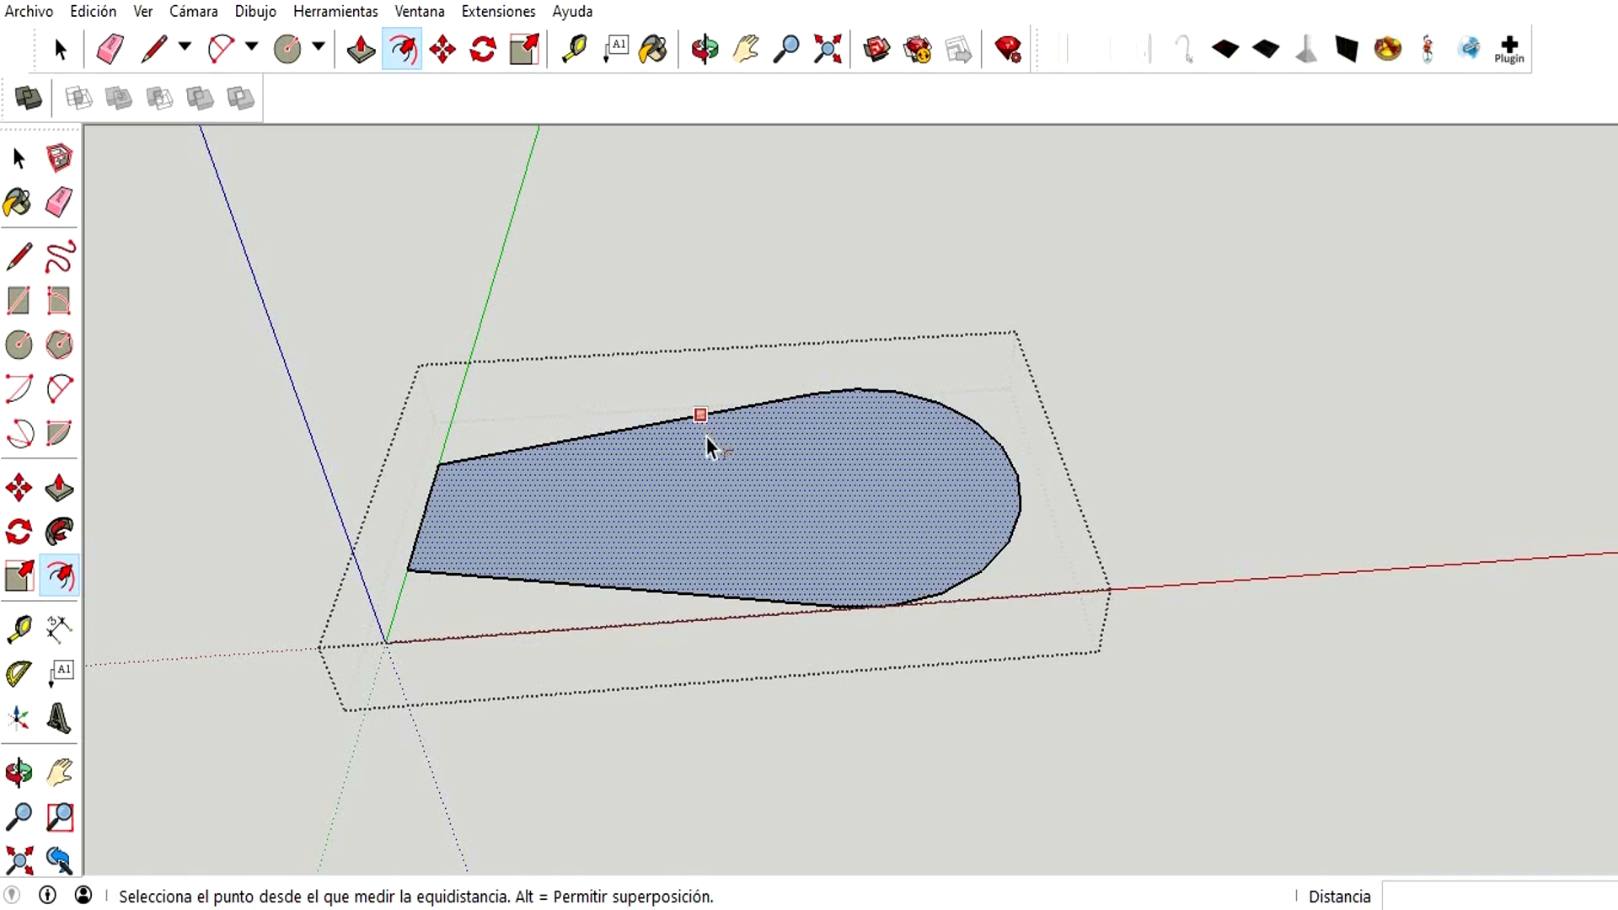
left_click(705, 426)
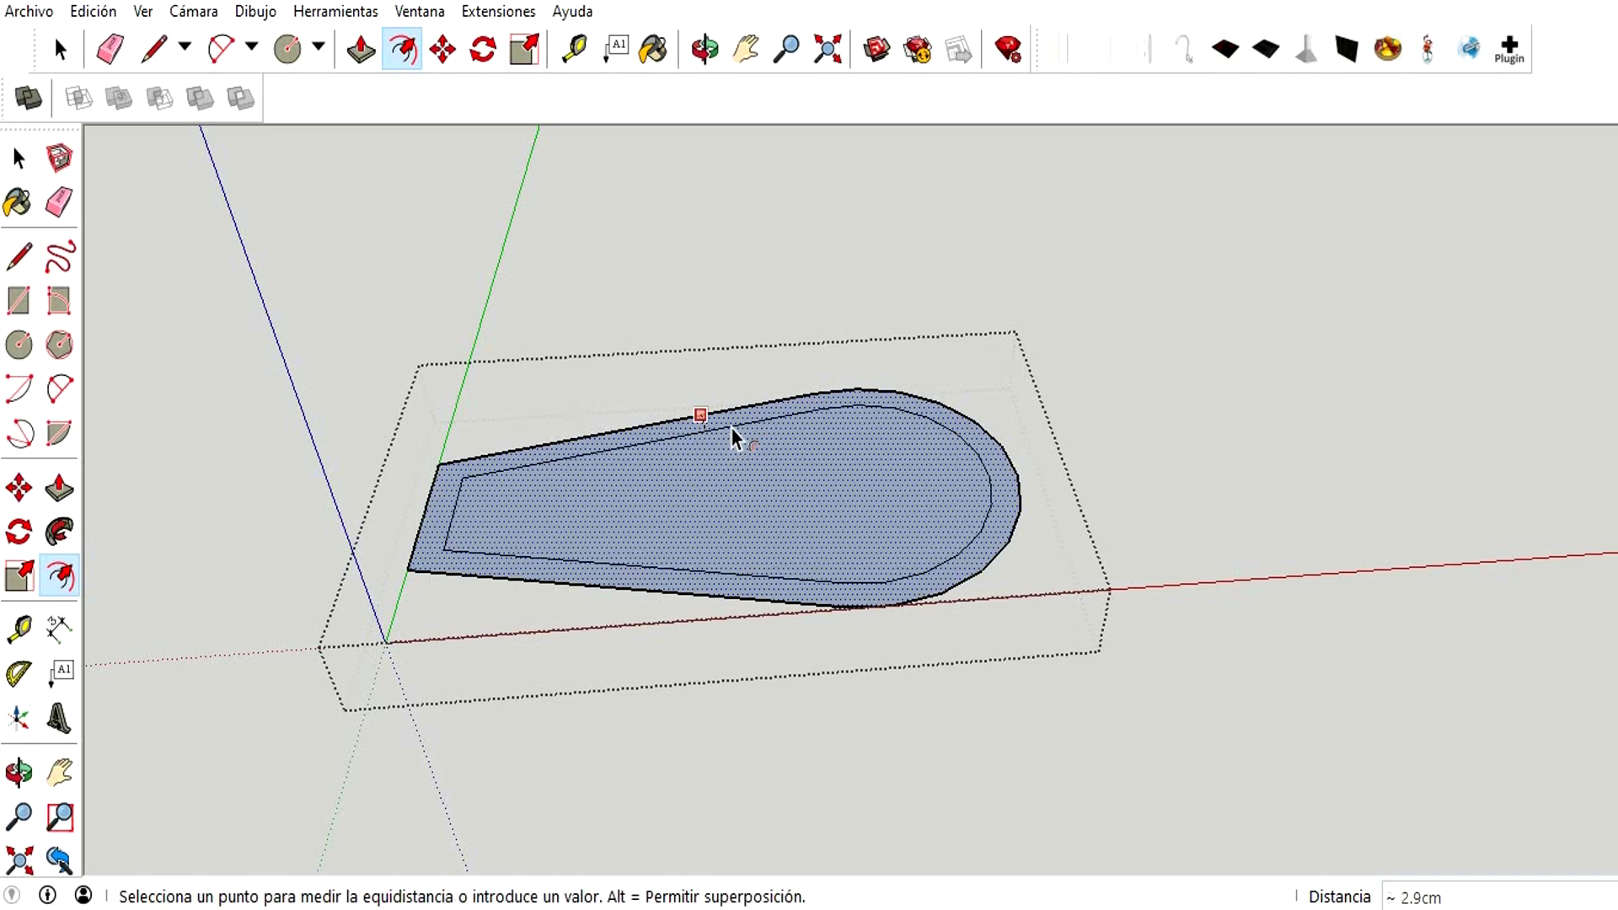
left_click(731, 427)
- Move the inner offset face and its edges 35 cm straight down to form sloping walls
left_click(60, 50)
left_click(654, 544)
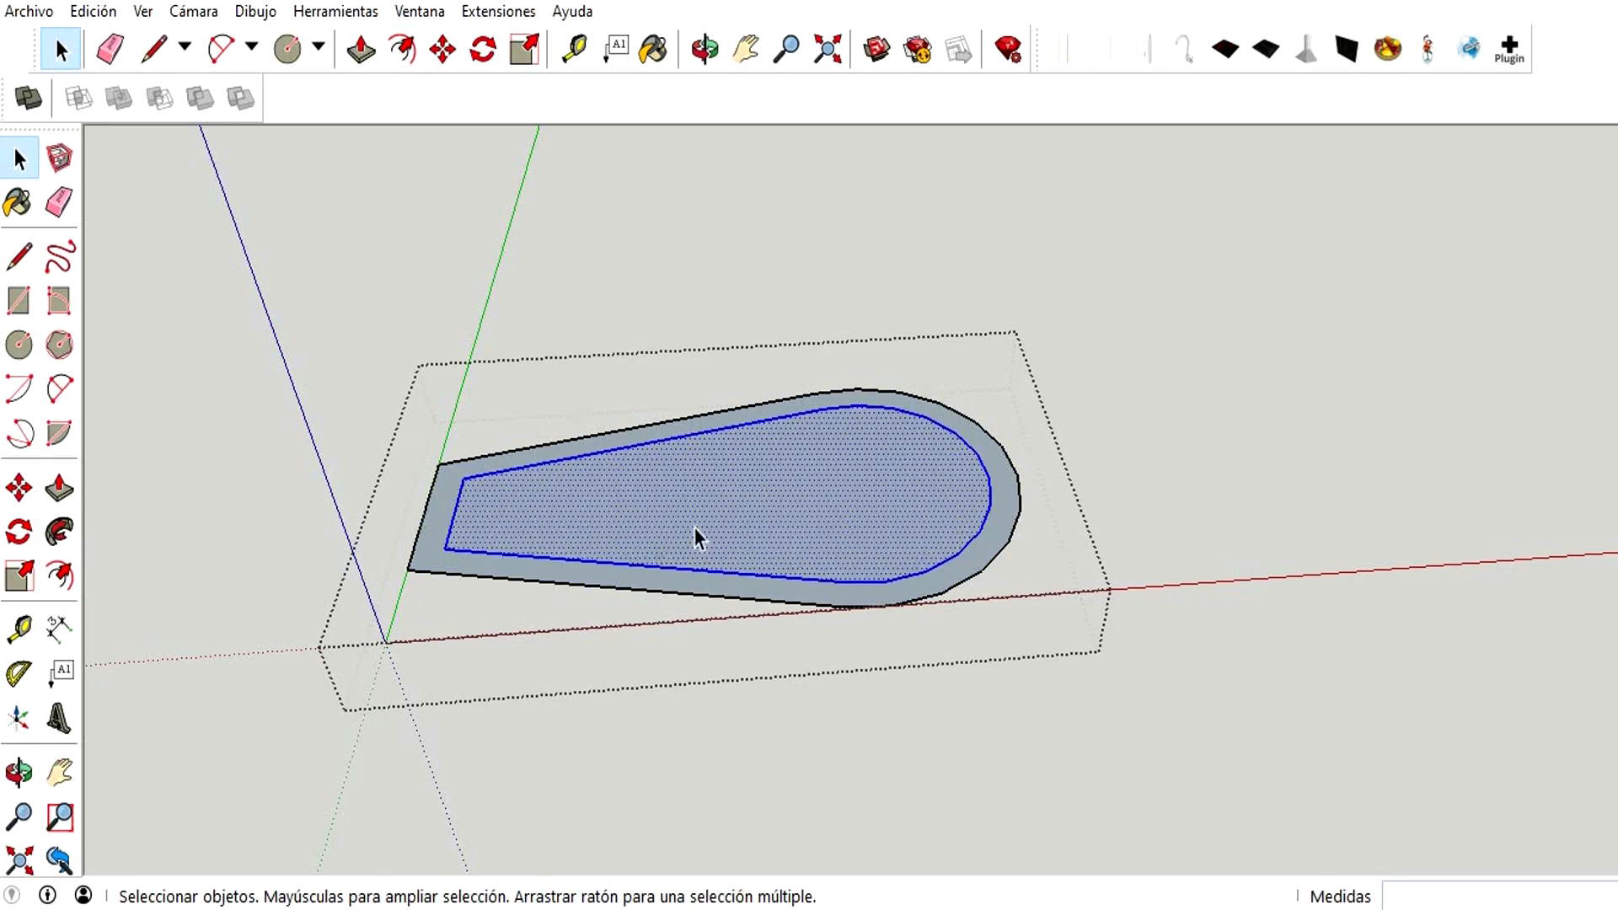
left_click(704, 49)
left_click_drag(783, 391, 792, 321)
left_click(445, 52)
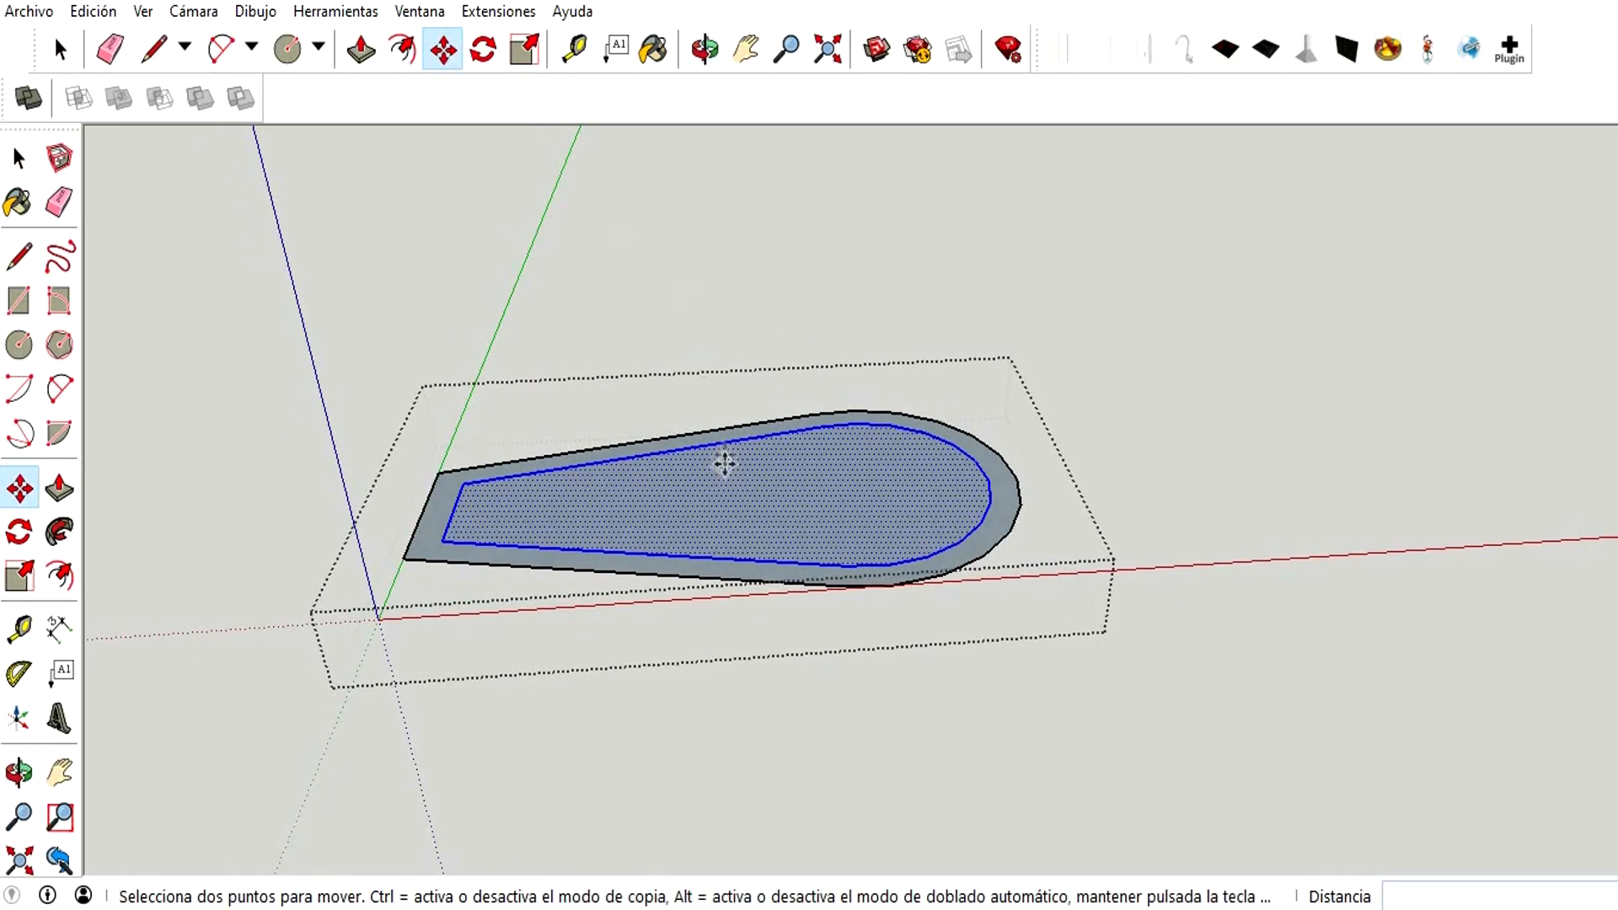
left_click(725, 485)
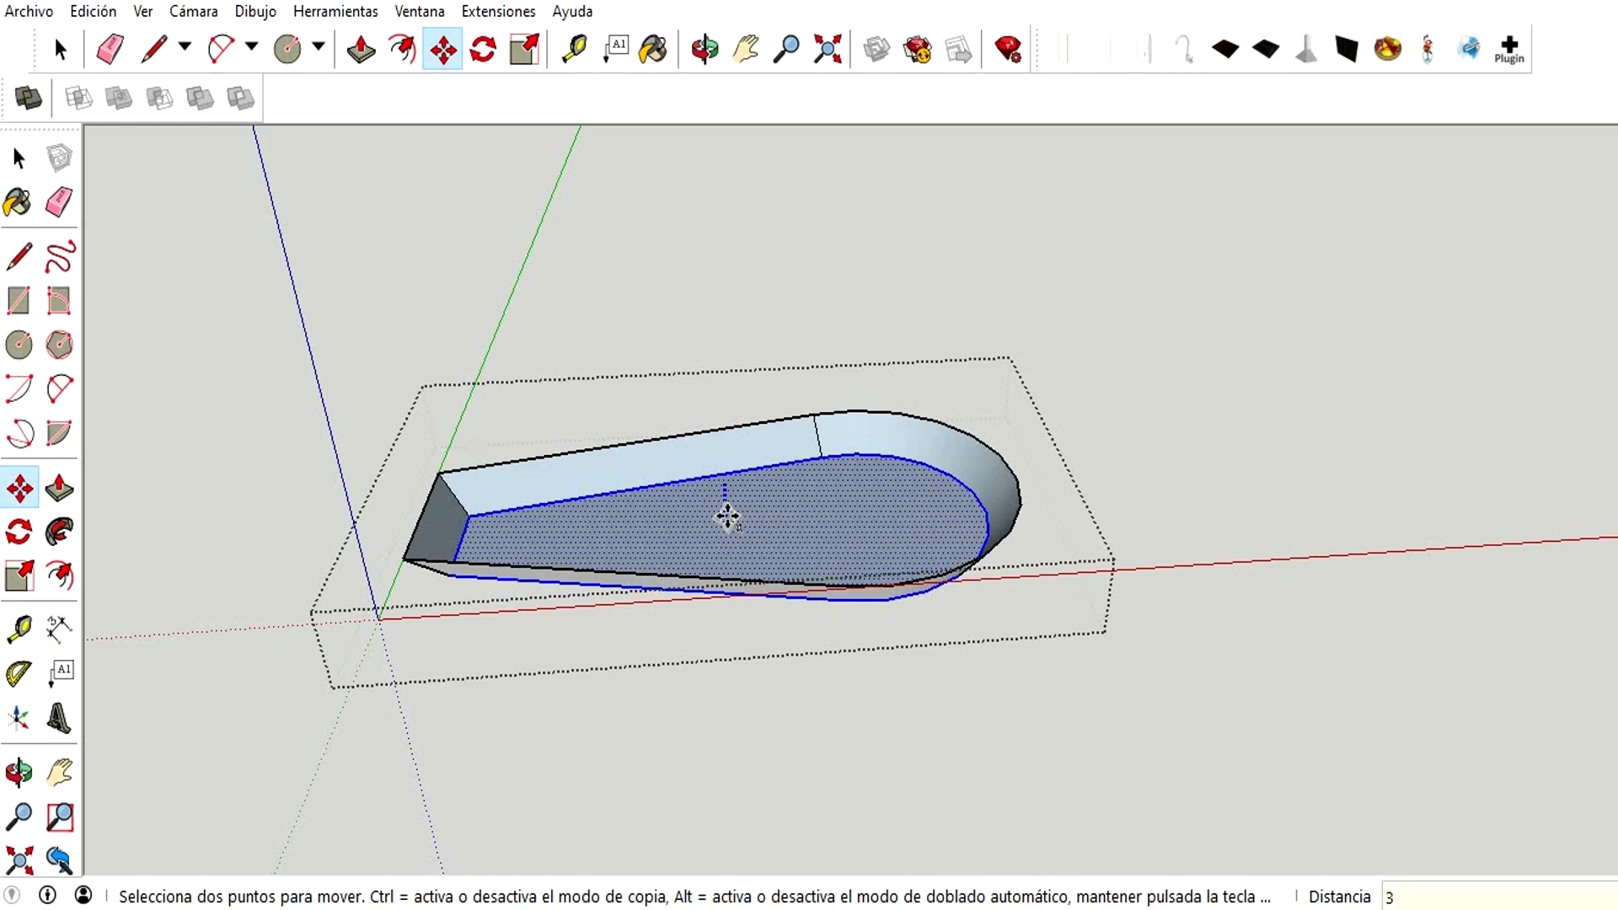
key("Return")
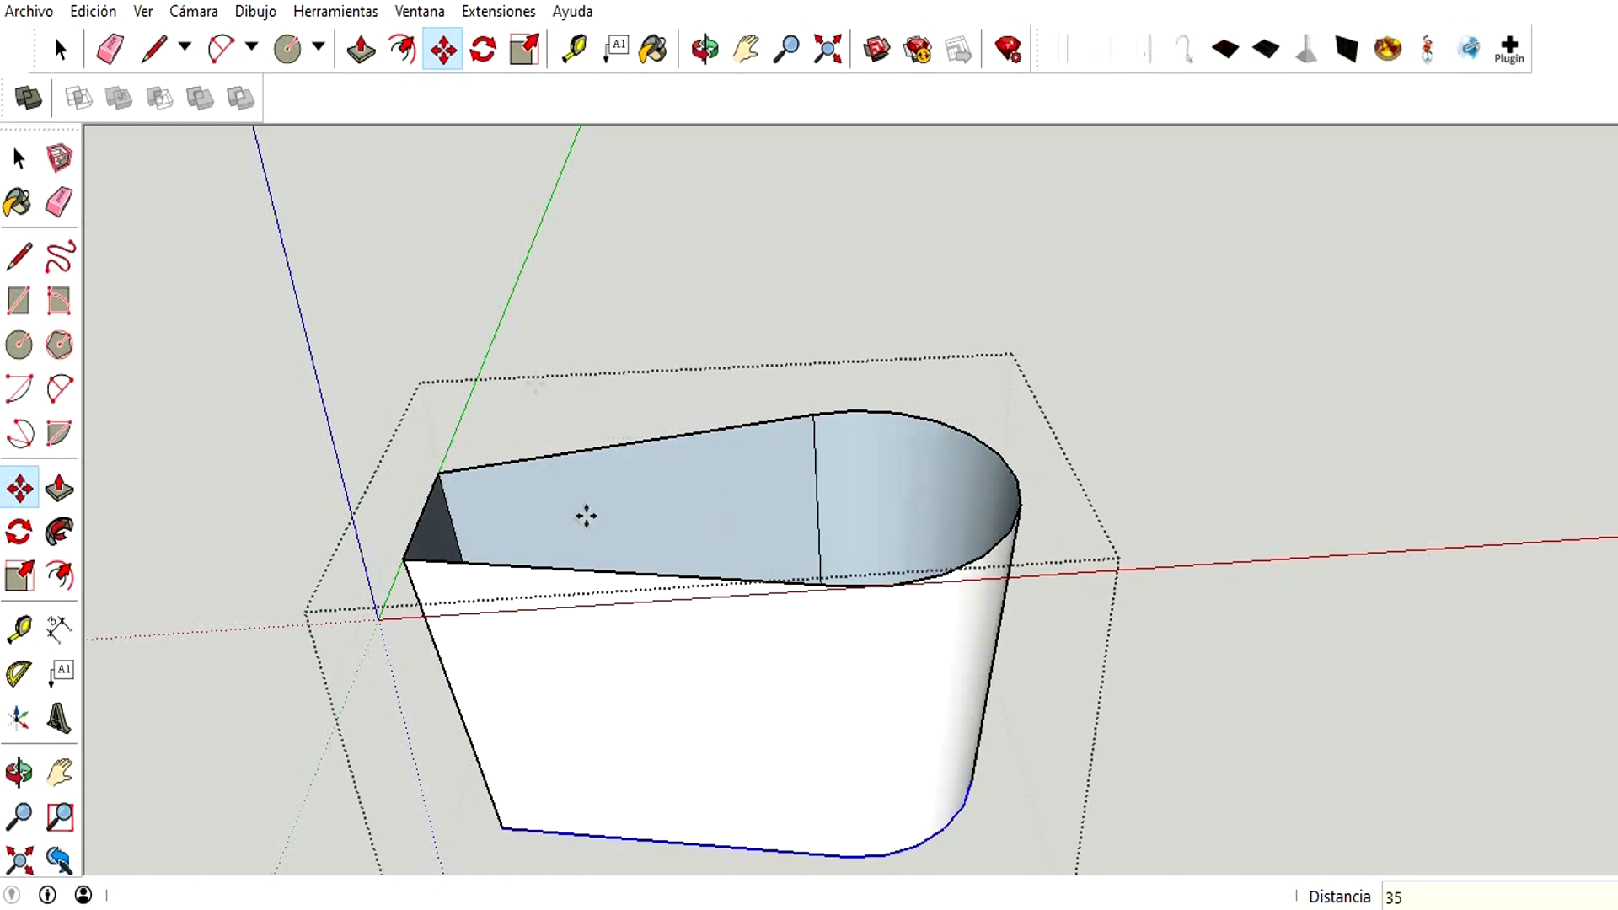
- Close the open top of the tapered body by retracing its narrow-end edge with a 15 cm line
left_click_drag(830, 520, 829, 354)
left_click(705, 49)
mouse_move(747, 318)
left_mouse_down()
mouse_move(654, 343)
mouse_move(379, 296)
mouse_move(839, 320)
mouse_move(628, 278)
mouse_move(925, 325)
mouse_move(769, 318)
mouse_move(1171, 332)
mouse_move(913, 325)
mouse_move(918, 404)
mouse_move(1091, 372)
mouse_move(1080, 473)
mouse_move(1022, 470)
mouse_move(1058, 690)
mouse_move(1156, 654)
left_mouse_up()
left_click(153, 49)
left_click(489, 311)
left_click(472, 459)
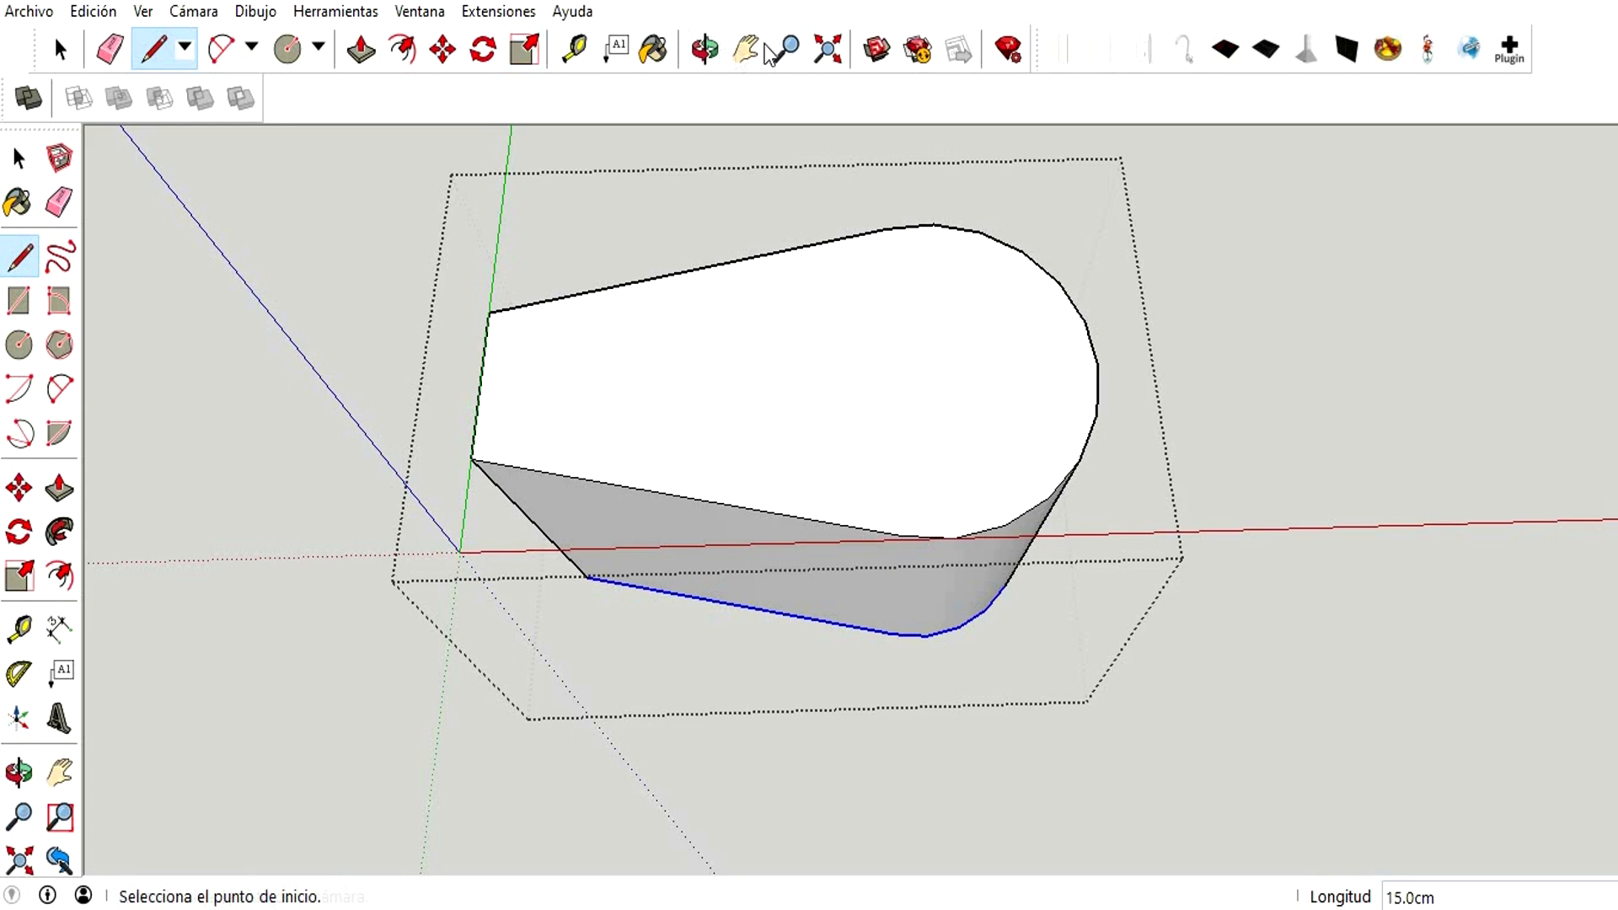
- Push/Pull the bottom face downward by 5 cm to form a base band
left_click(705, 49)
left_click_drag(758, 472, 889, 206)
left_click(361, 51)
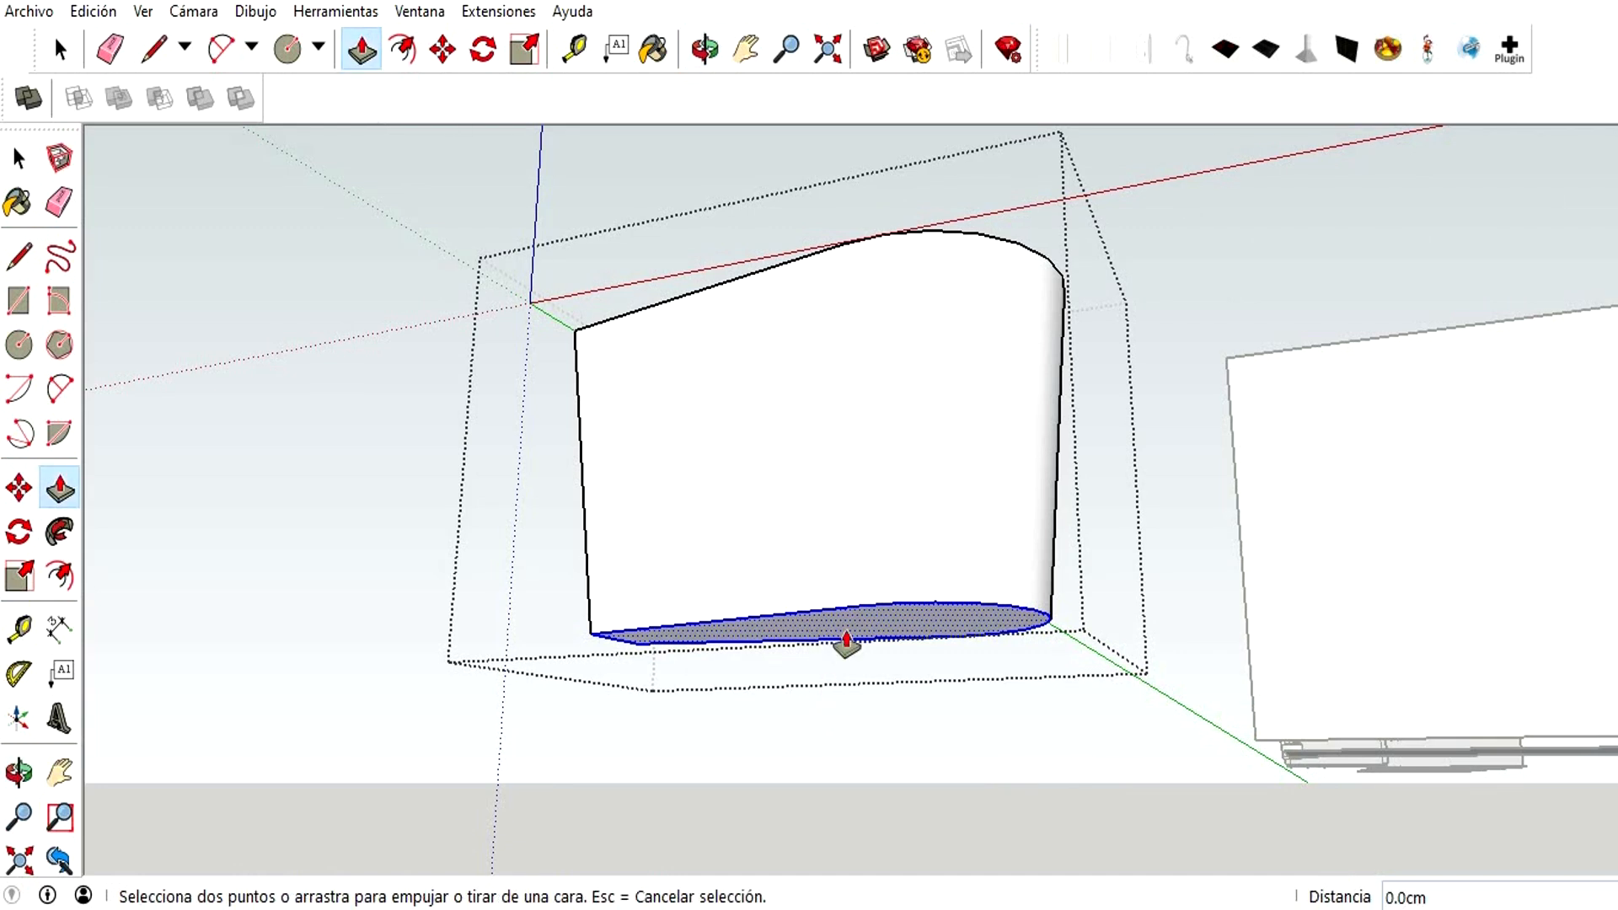
left_click_drag(857, 622, 852, 642)
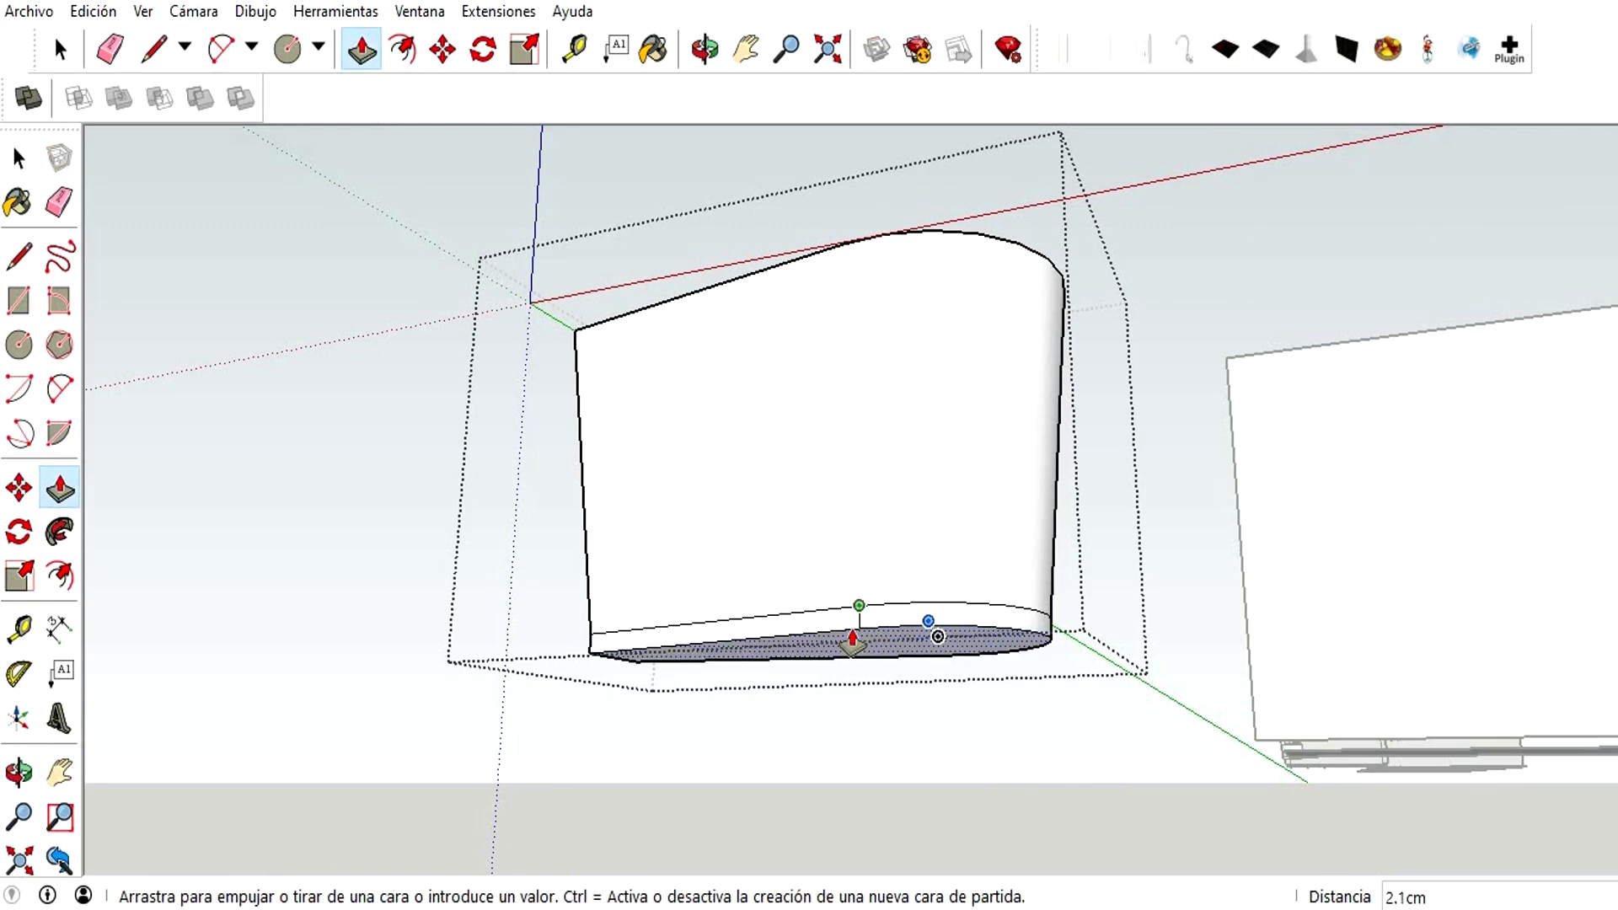
type("5")
key("Return")
- Soften the short vertical edge where the base band's straight side meets its curve
left_click(705, 49)
left_click_drag(767, 236, 1047, 552)
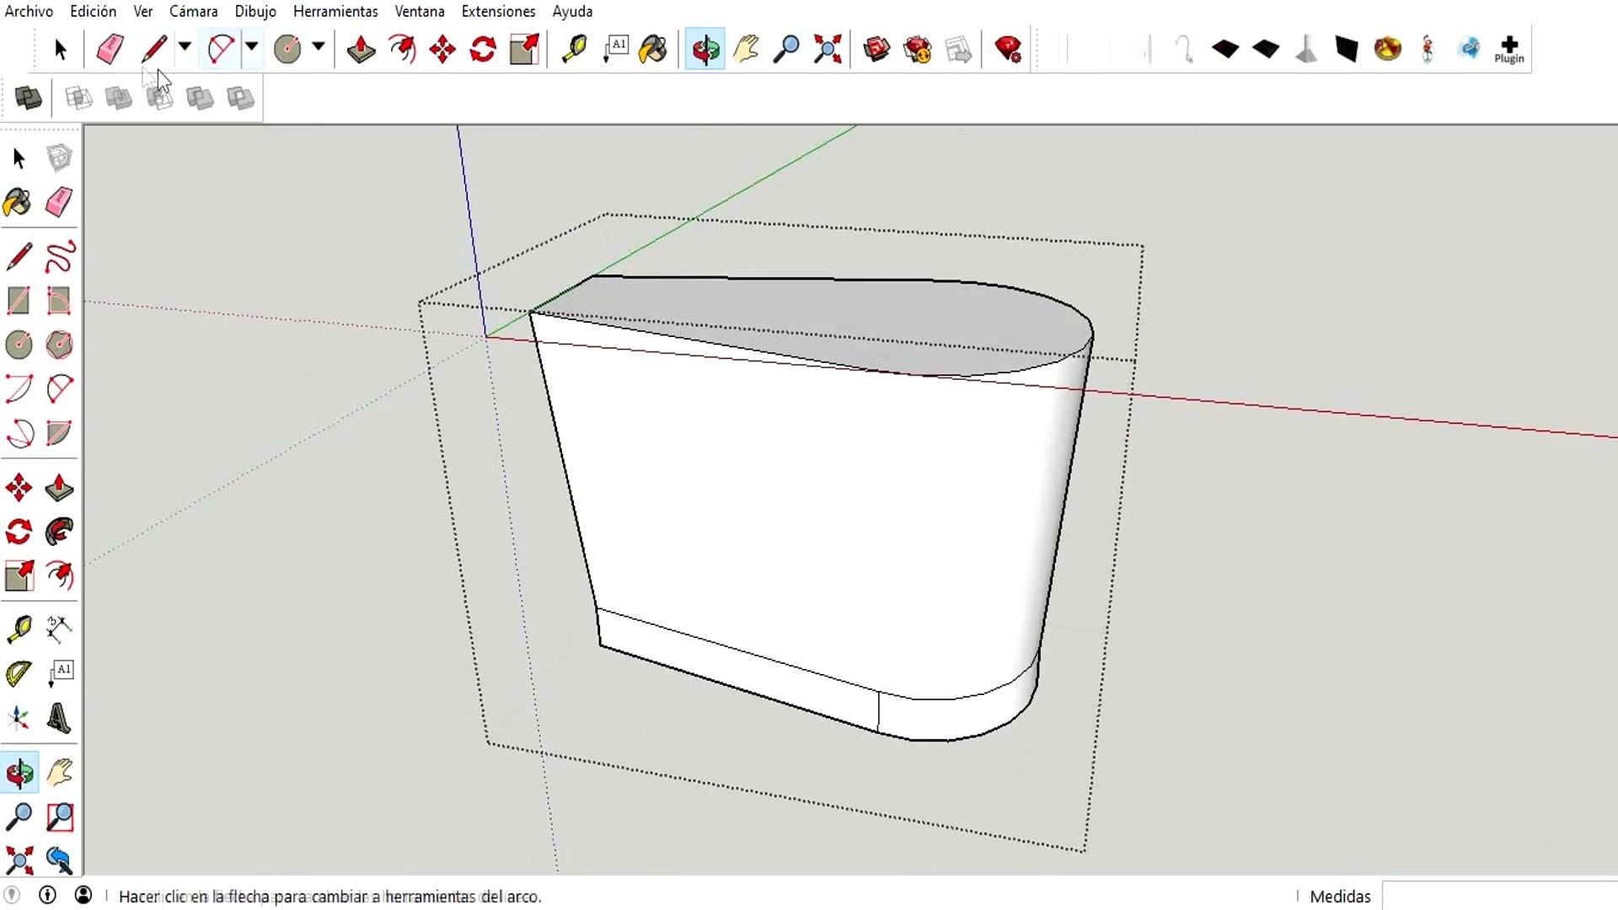
left_click(61, 48)
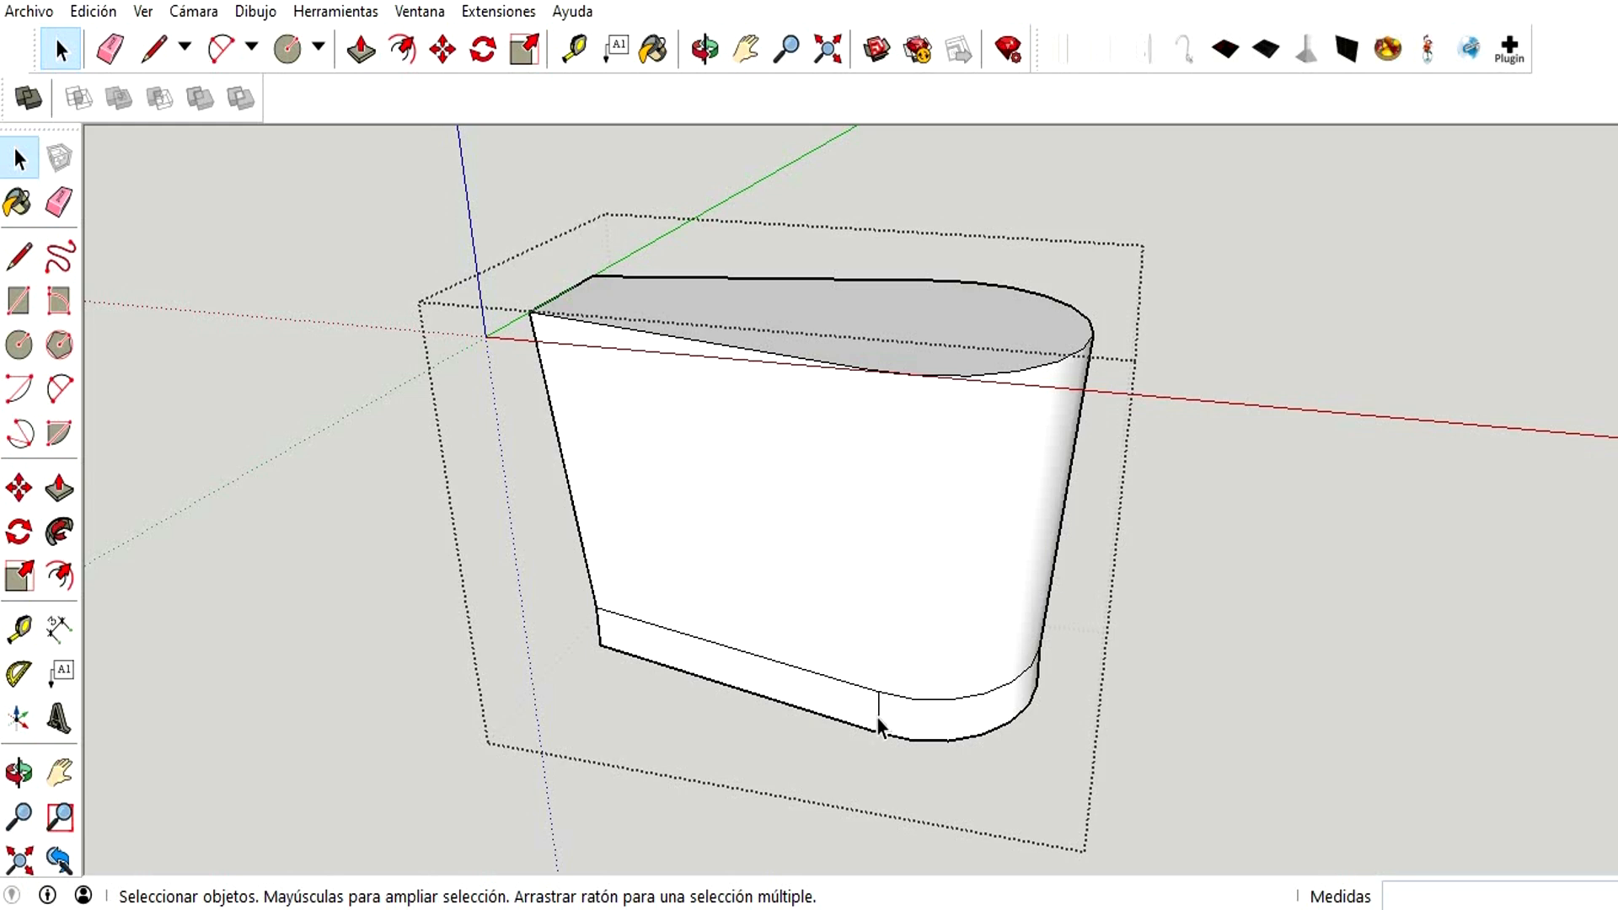
right_click(877, 718)
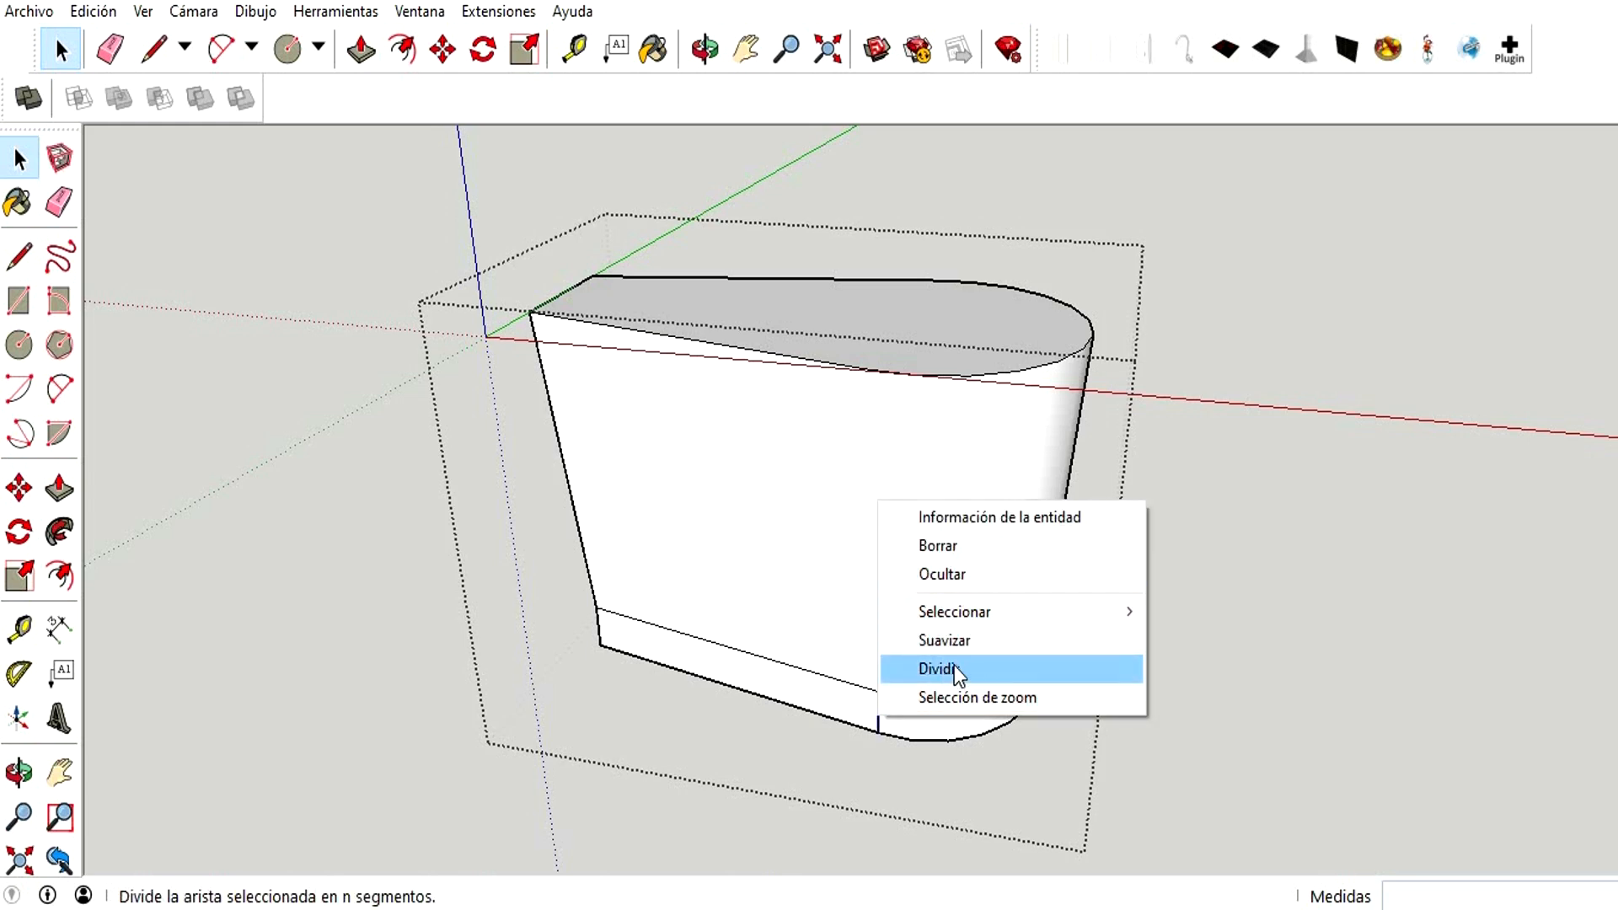
left_click(952, 640)
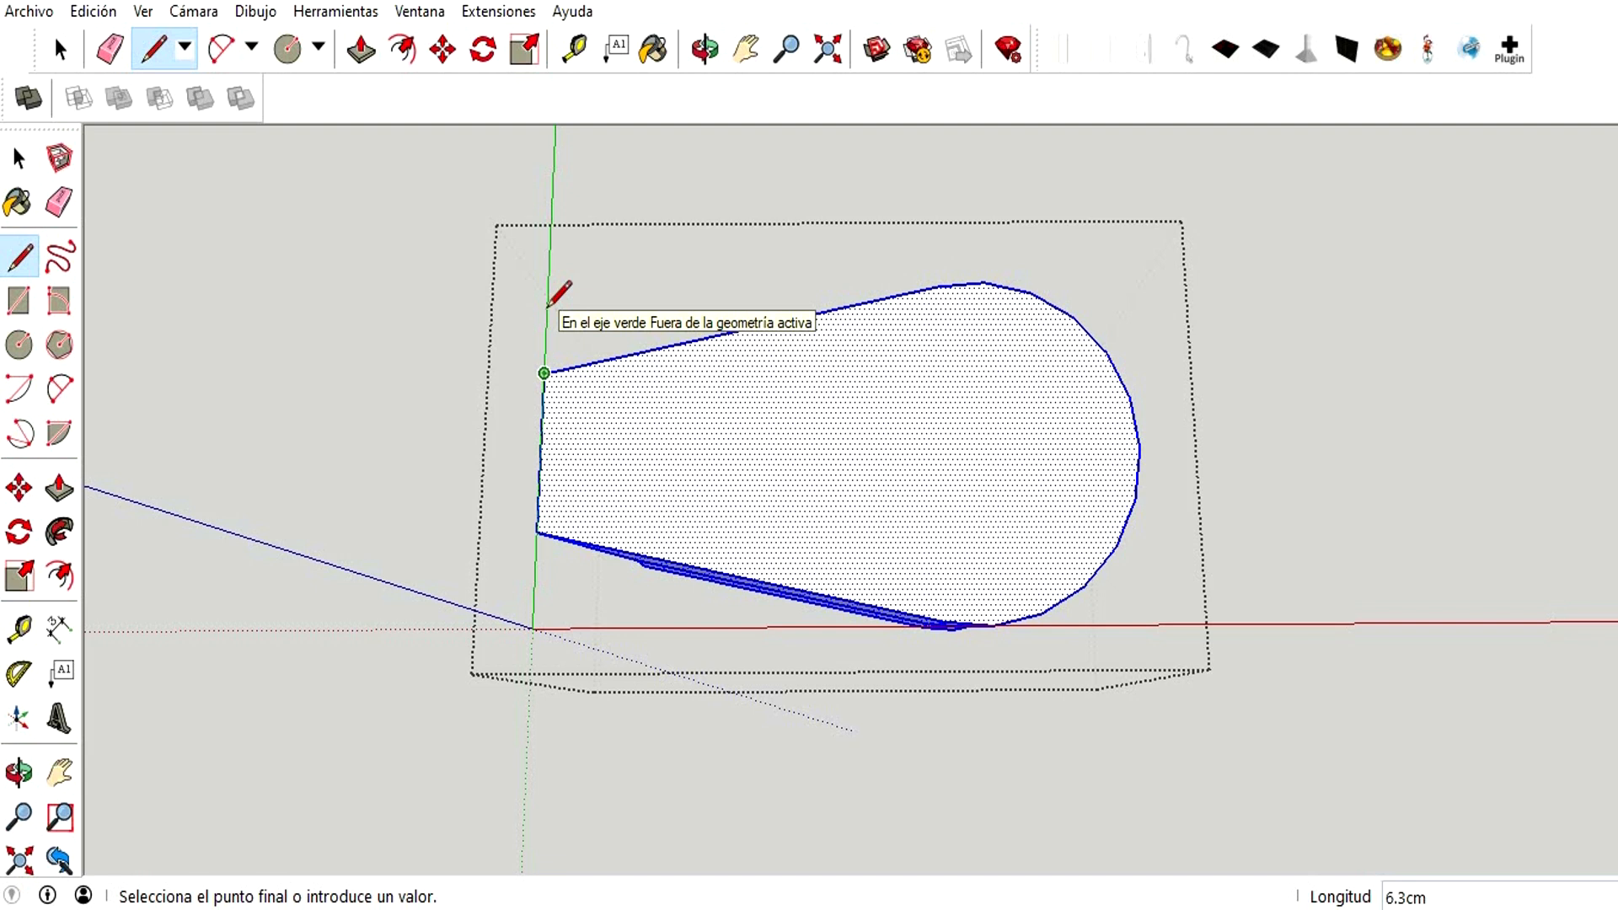
- Draw a 15 by 40 cm rectangle across the narrow end of the top face, extending 12.5 cm beyond each side
type("5")
key("Return")
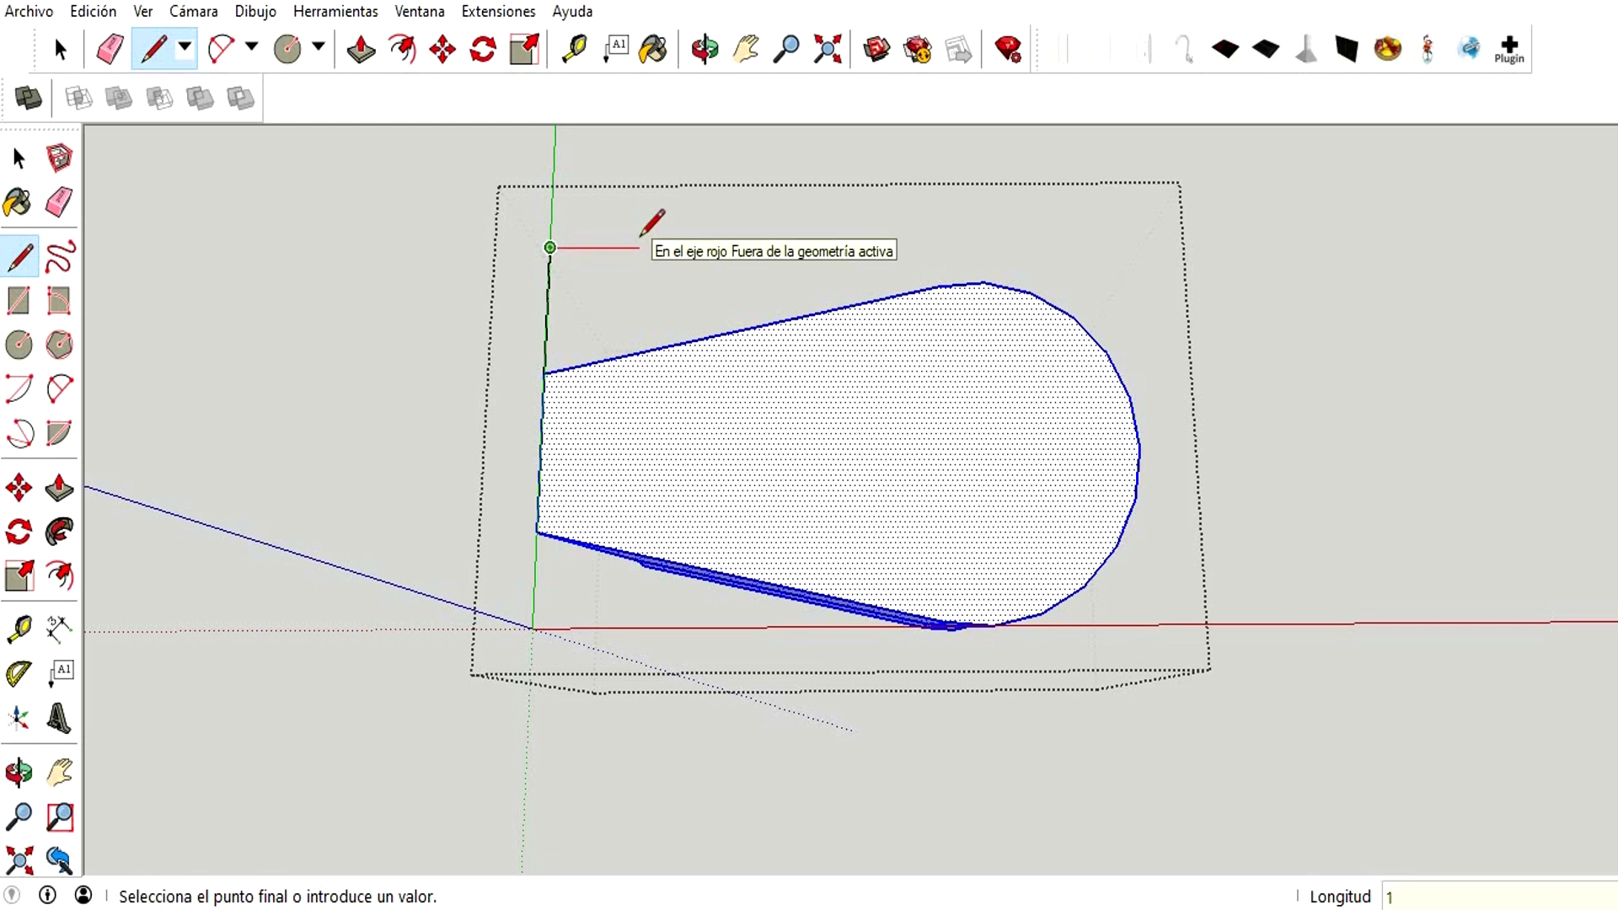
type("15")
key("Return")
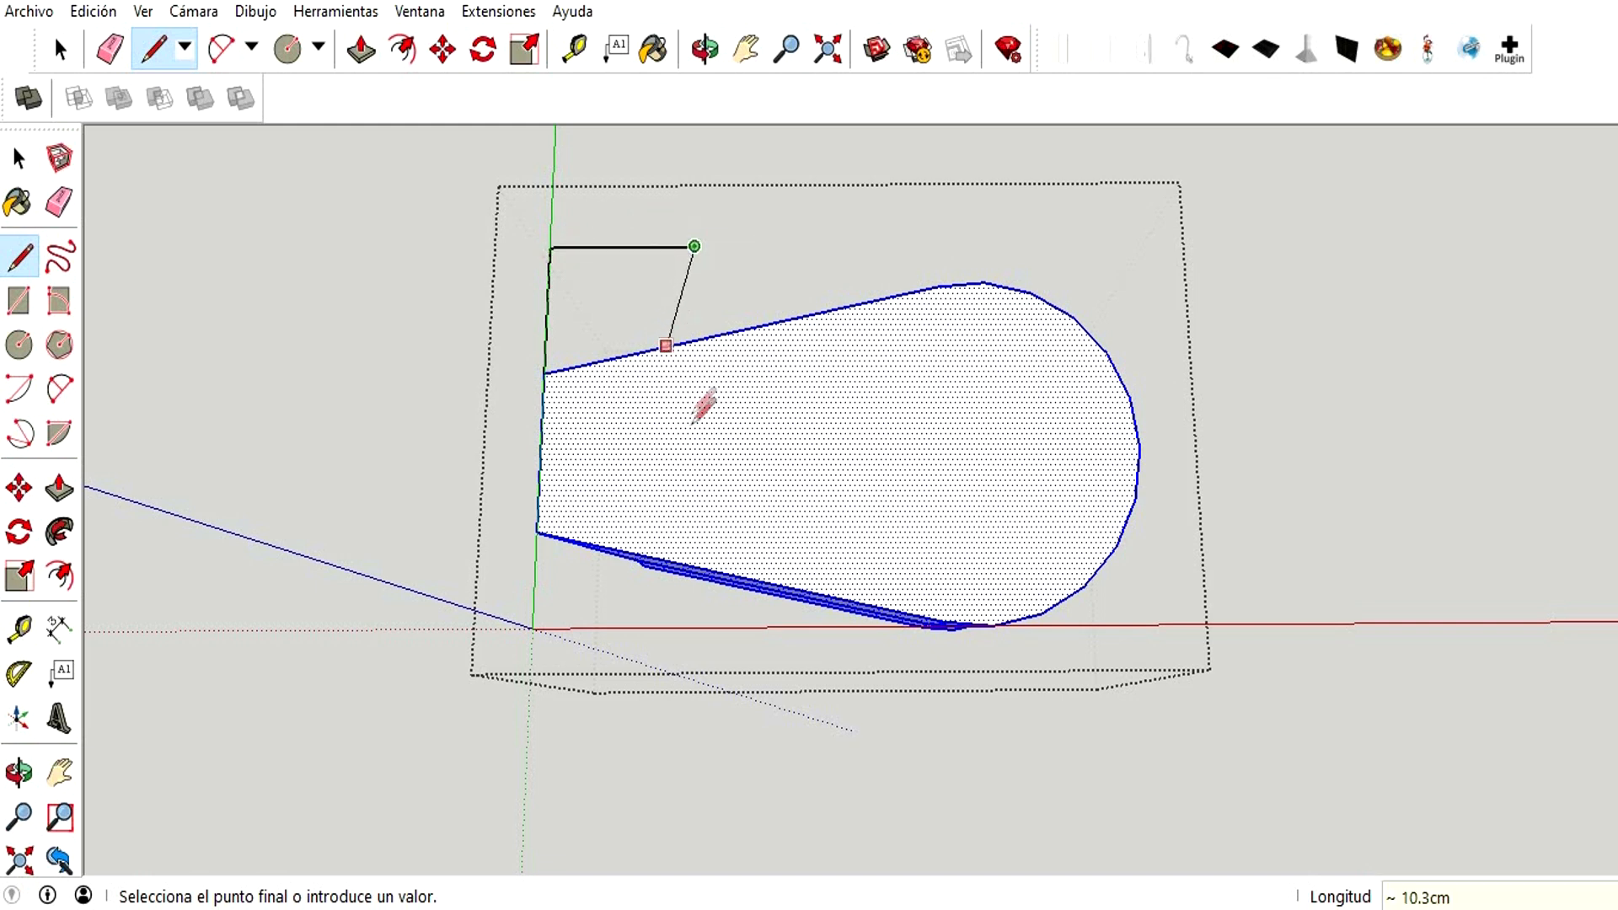
type("4")
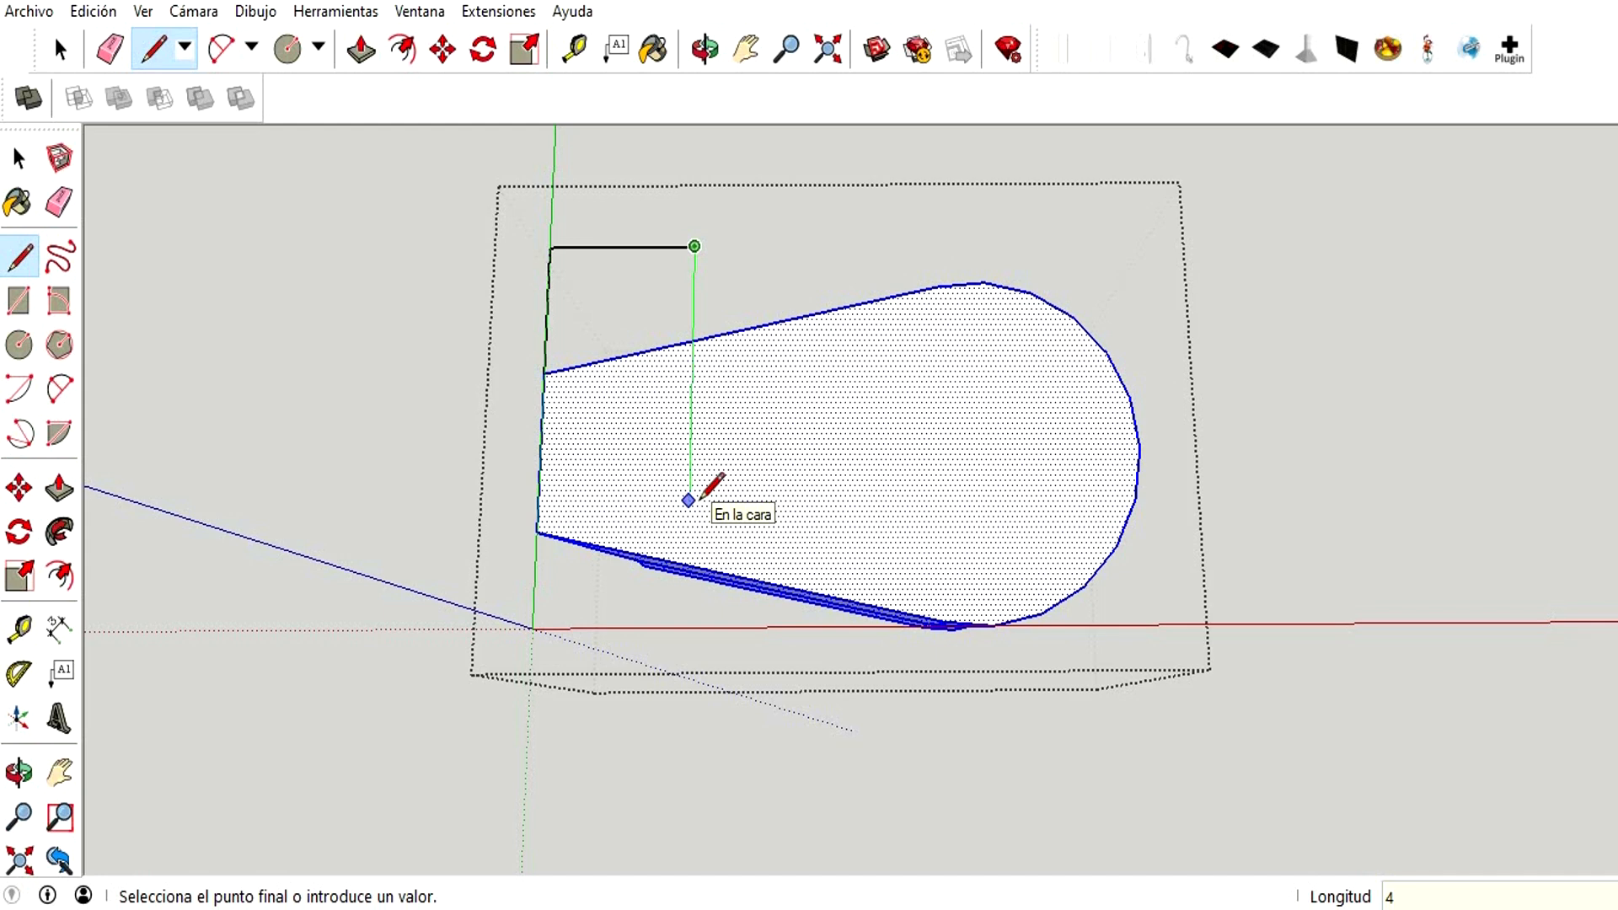
type("0")
key("Return")
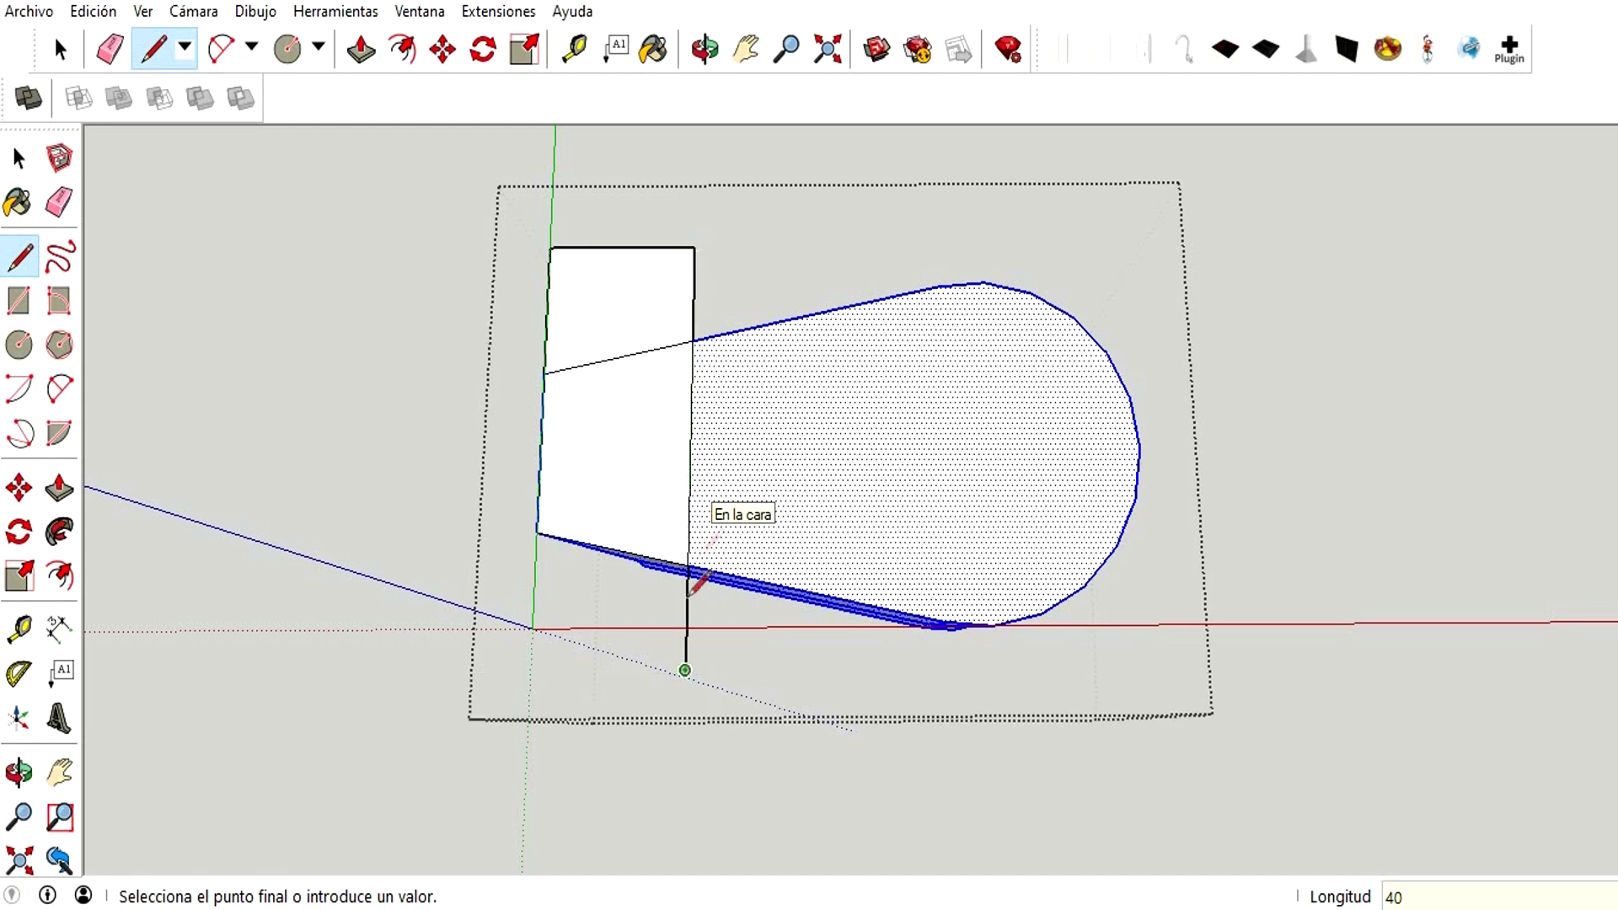
left_click(526, 670)
left_click(537, 531)
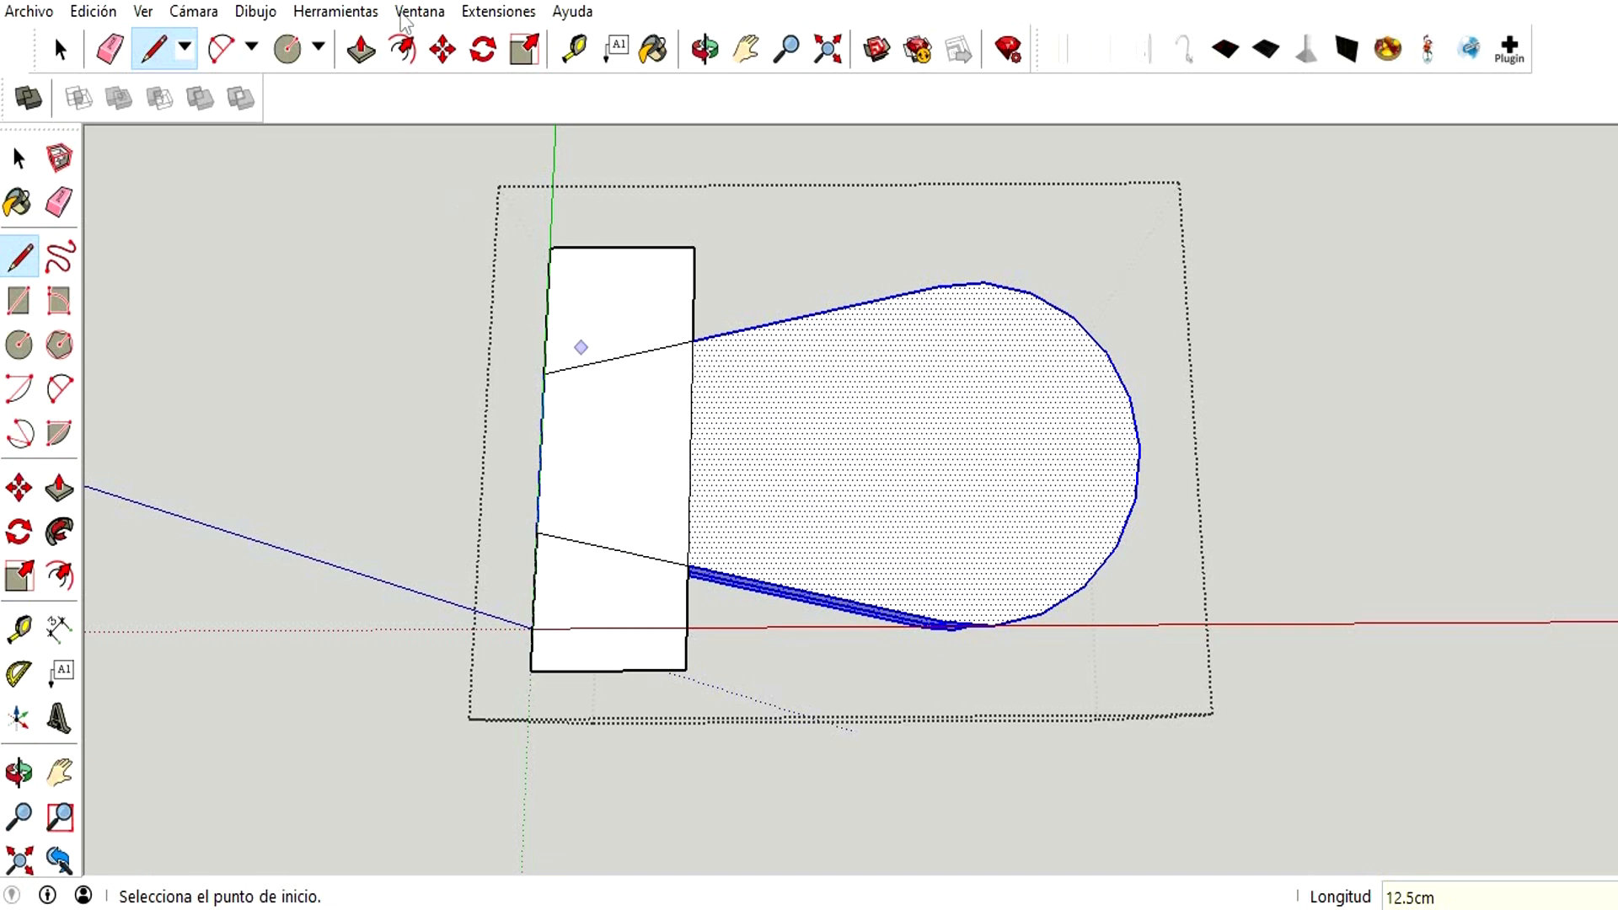
left_click(574, 48)
left_click(529, 670)
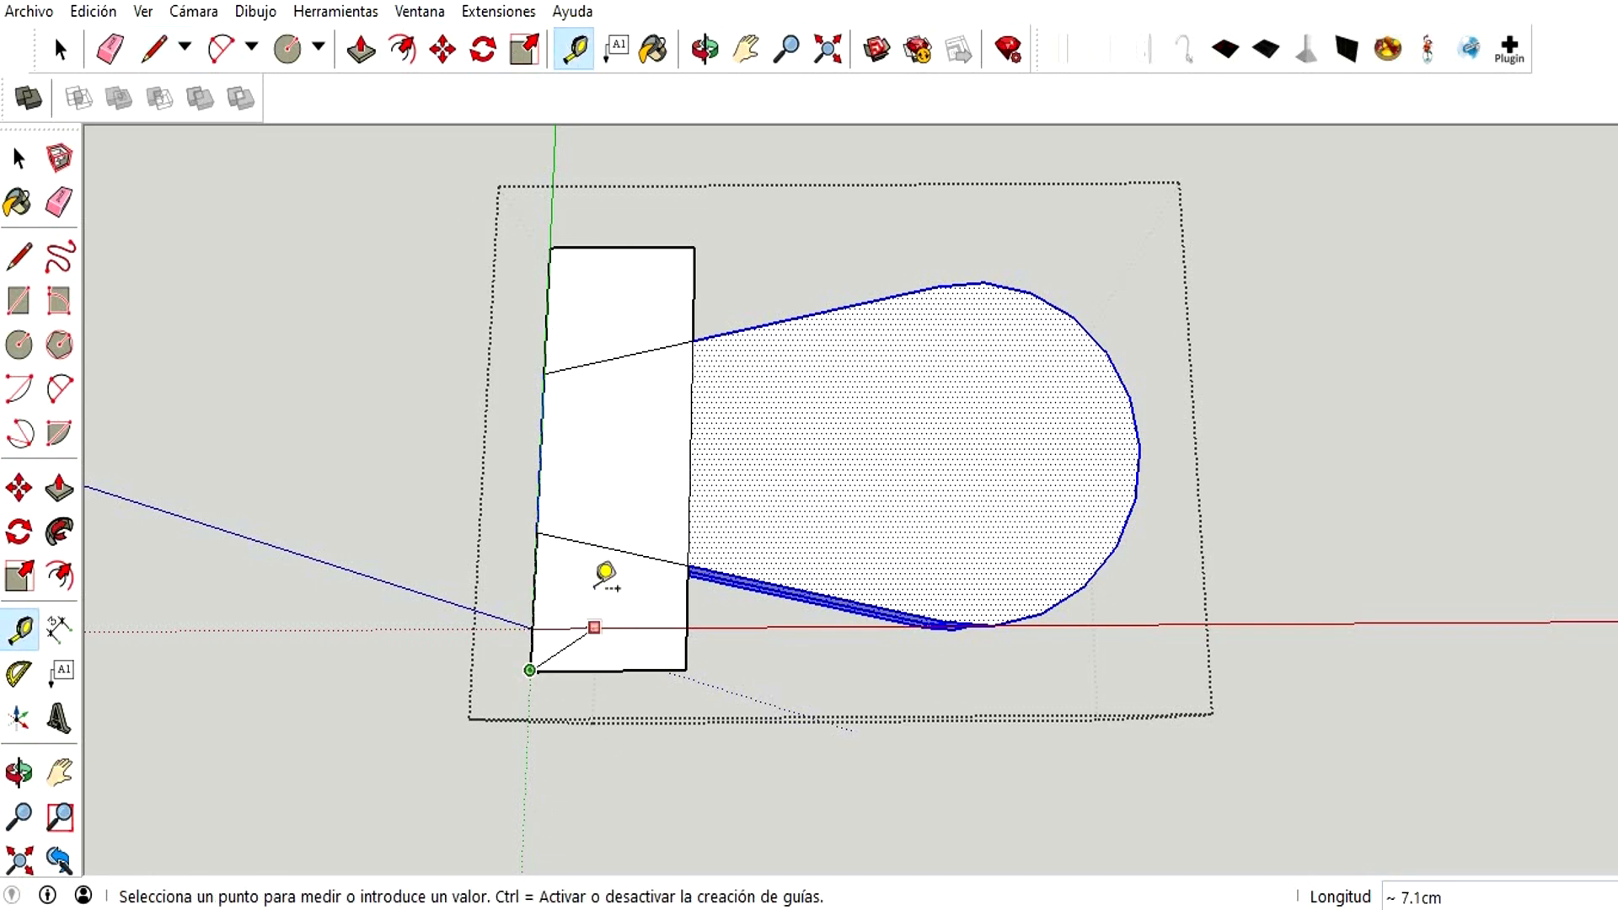
key("Escape")
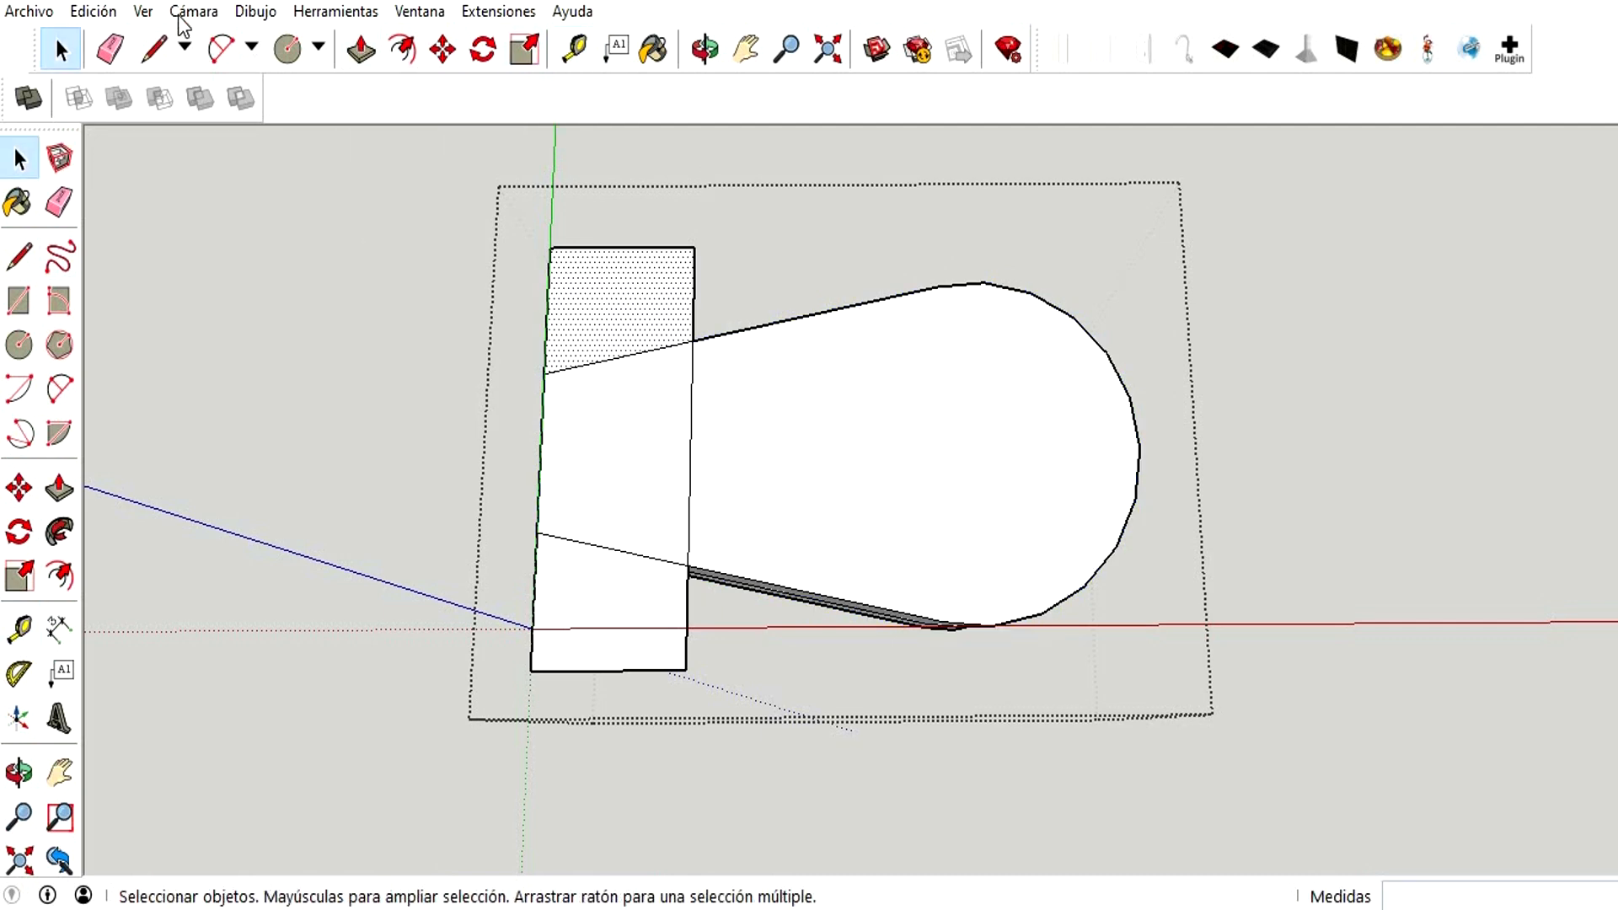
- Draw two lines across the rectangle over the bowl's narrow end, each 3 cm inward from one of its short ends
left_click(154, 48)
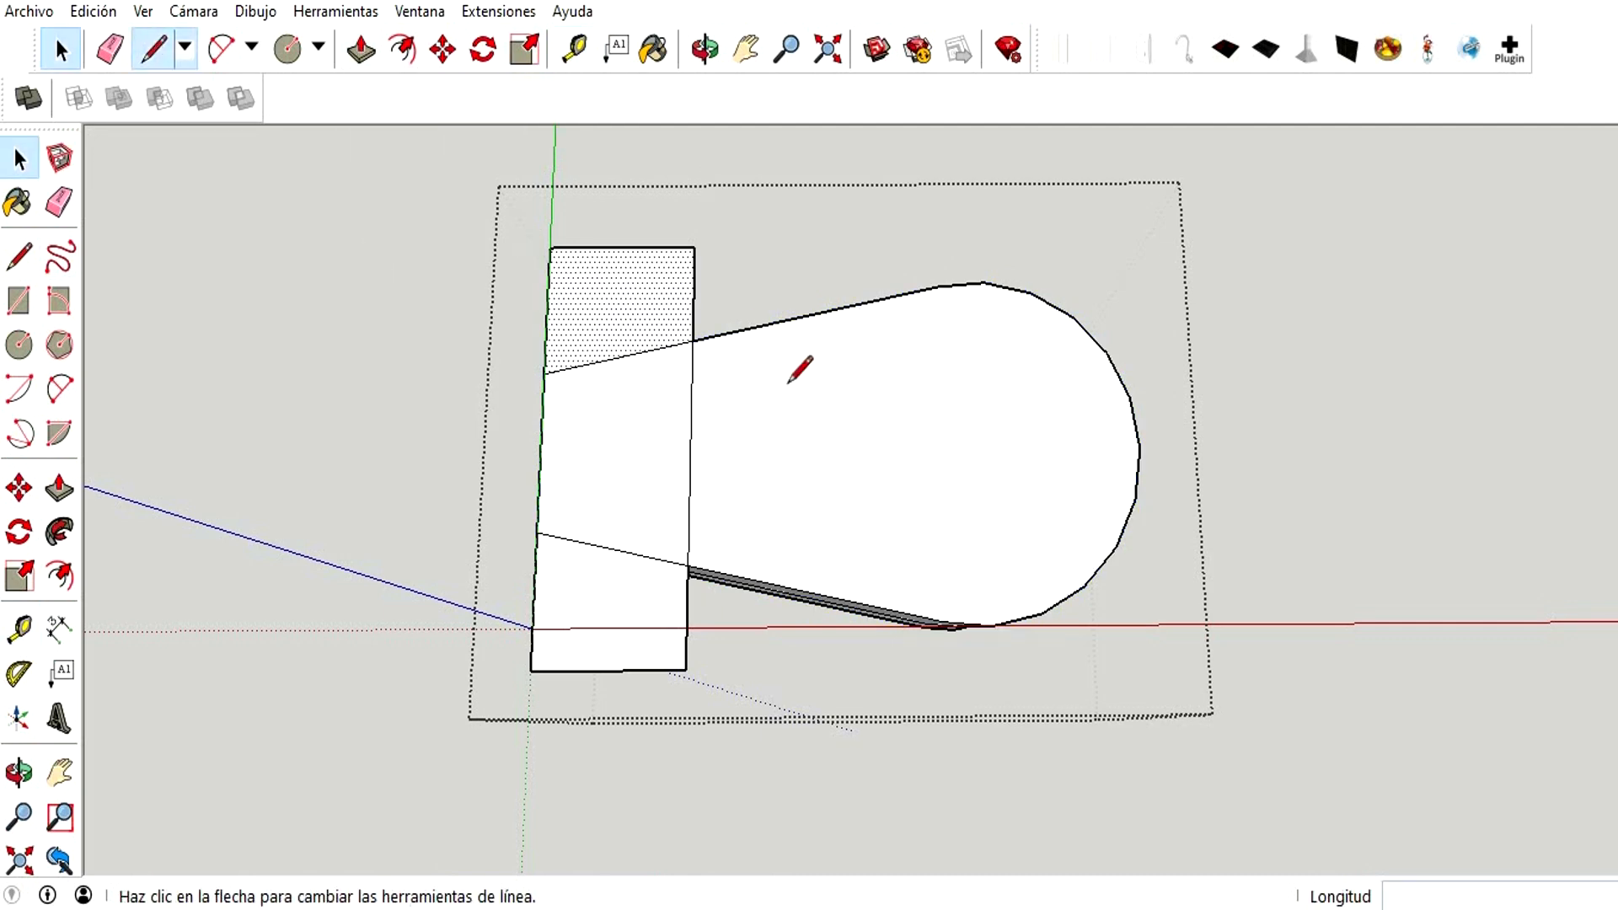
left_click(549, 247)
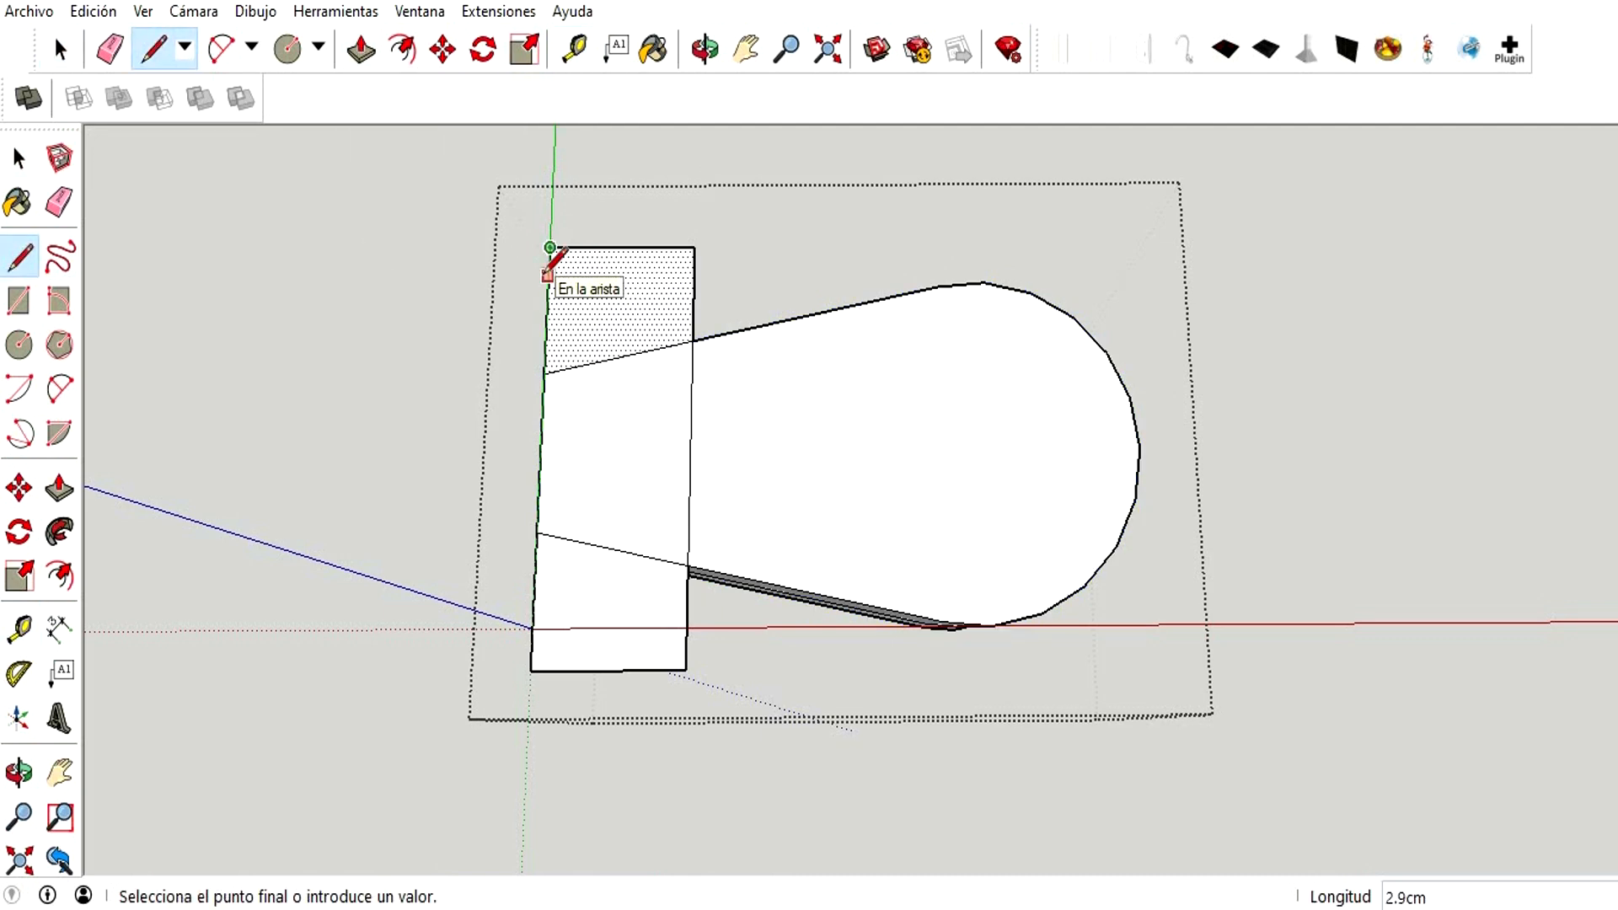
key("Return")
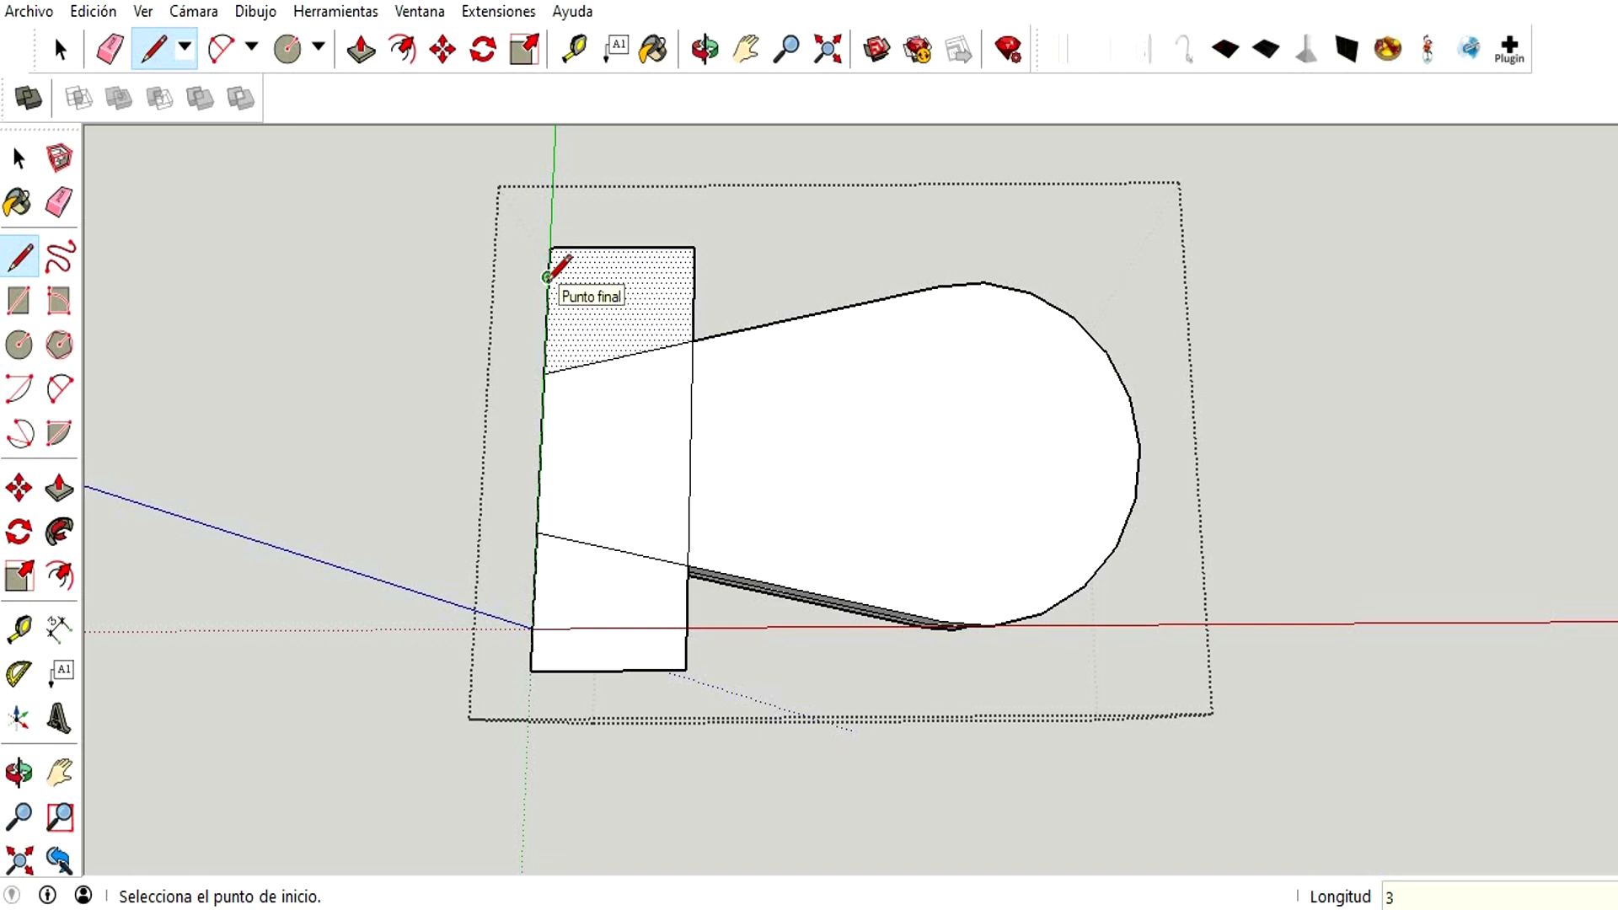
left_click(548, 277)
left_click(694, 277)
left_click(686, 670)
left_click(686, 636)
left_click(686, 636)
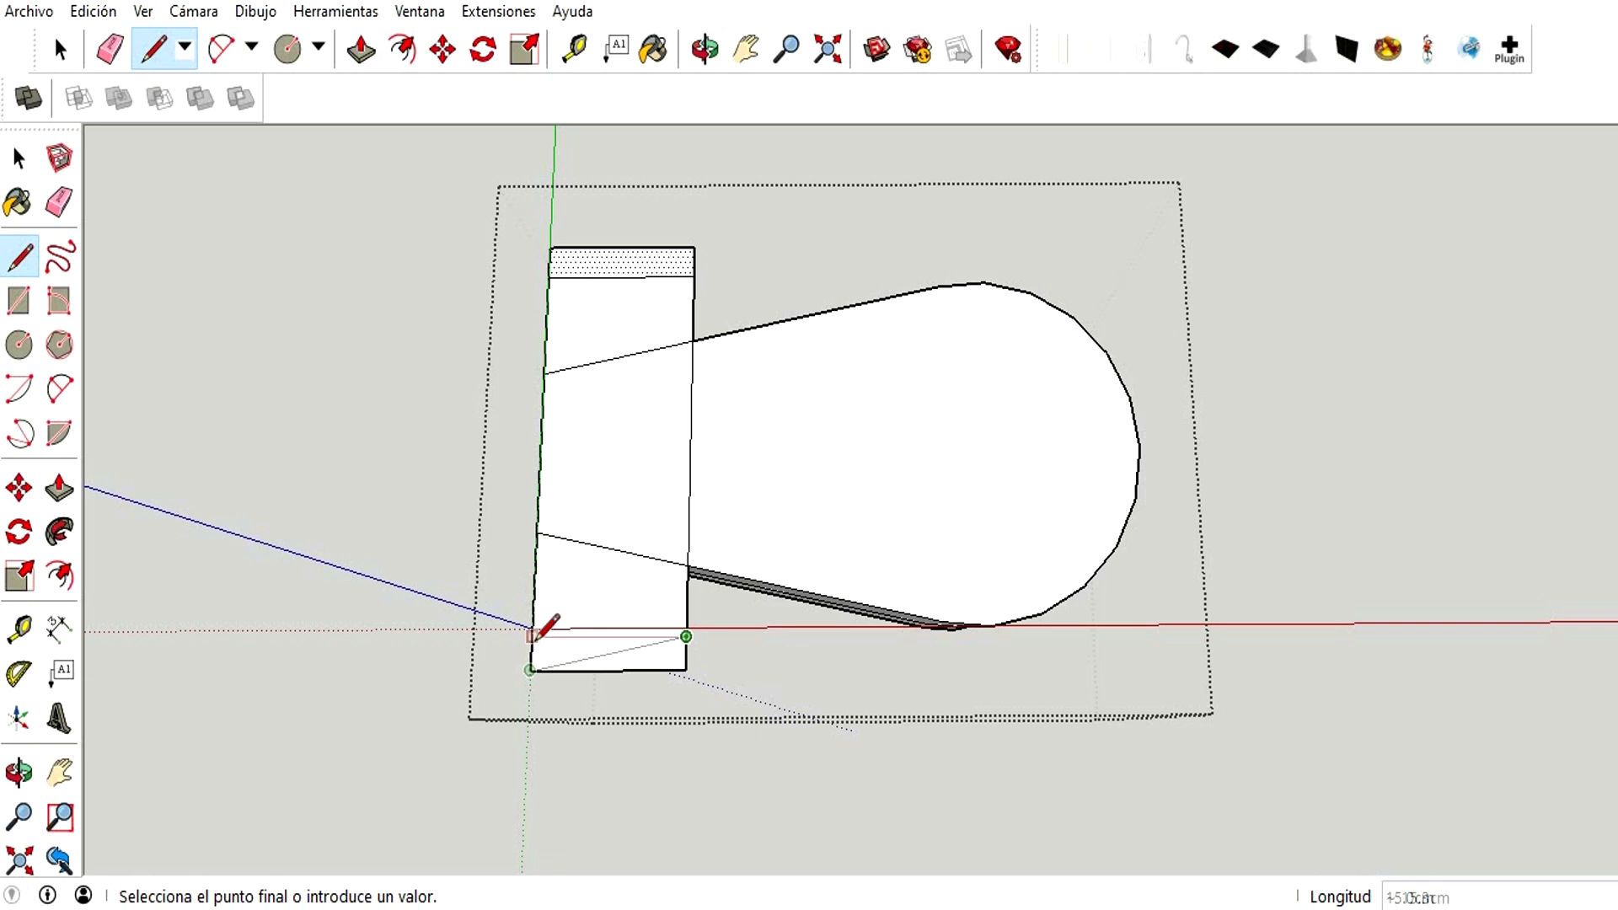
left_click(532, 636)
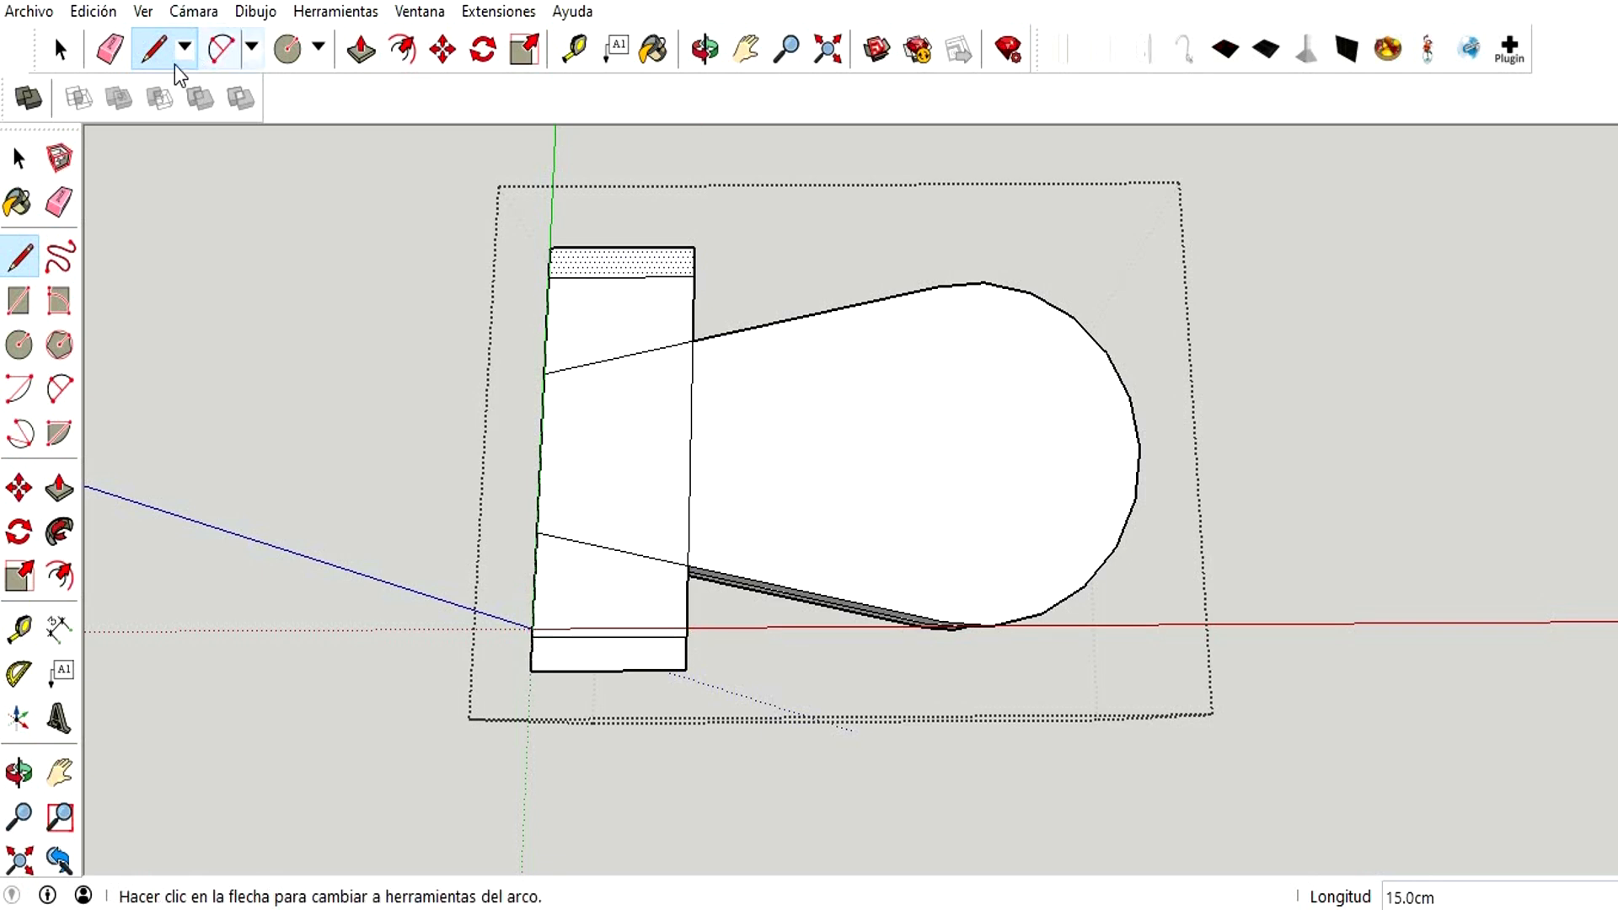
- Draw a two-point arc with a 3 cm bulge outward from each cross line to the rectangle's short ends
left_click(59, 387)
left_click(548, 277)
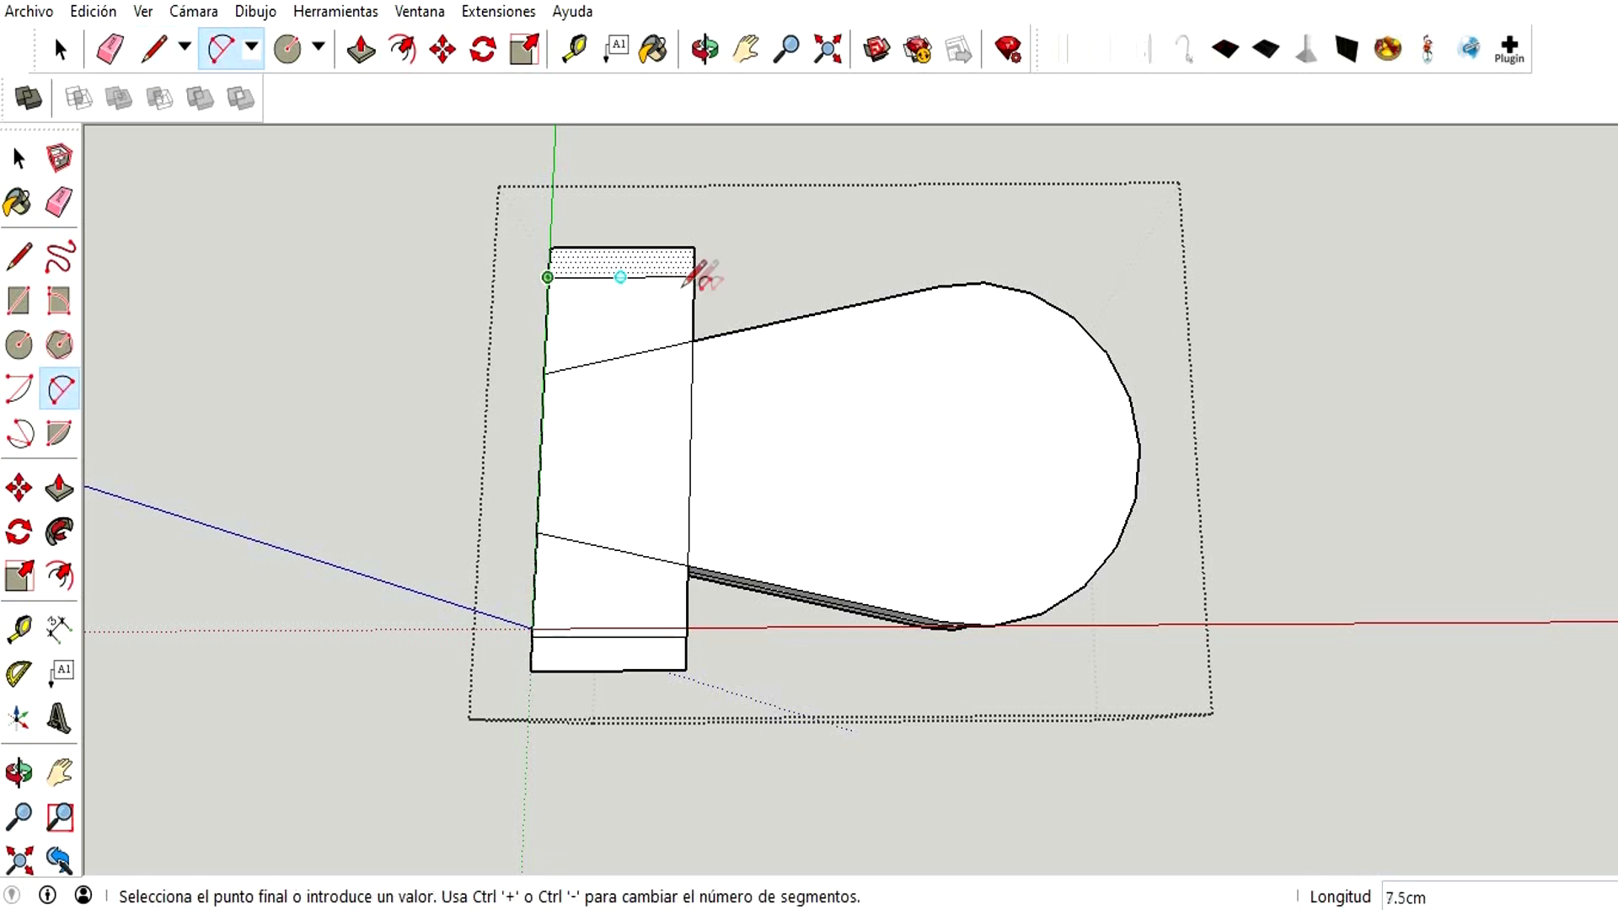
left_click(692, 277)
left_click(580, 251)
left_click(532, 636)
left_click(686, 636)
left_click(608, 670)
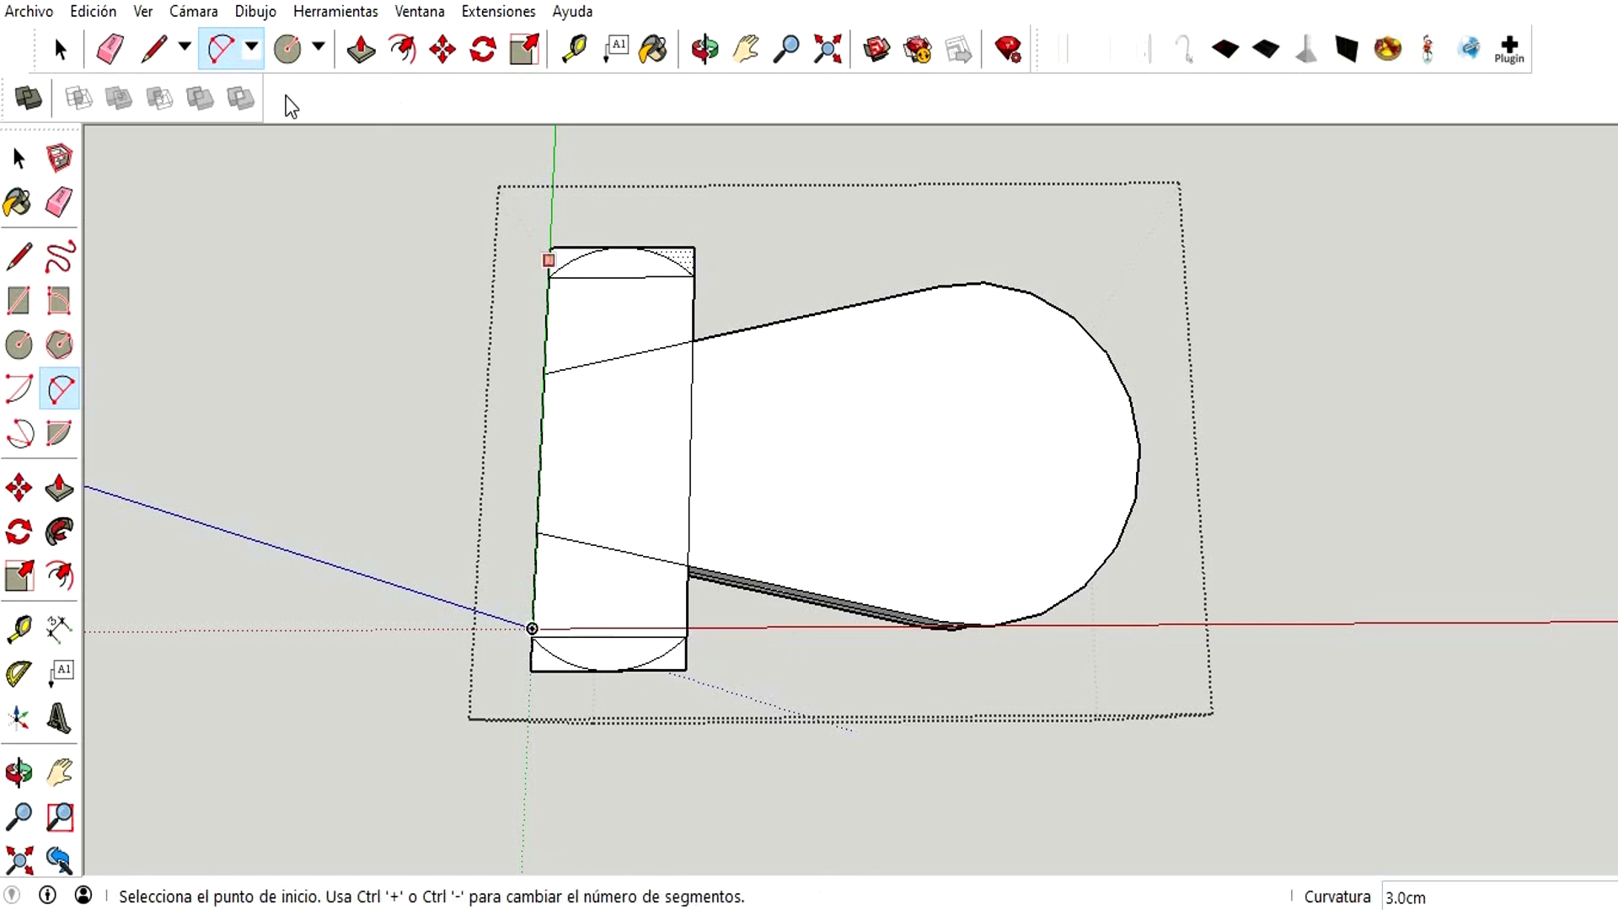
- Erase the square corners outside both arcs and the two cross lines, leaving one round-ended tank outline
left_click(110, 49)
left_click_drag(560, 251, 725, 239)
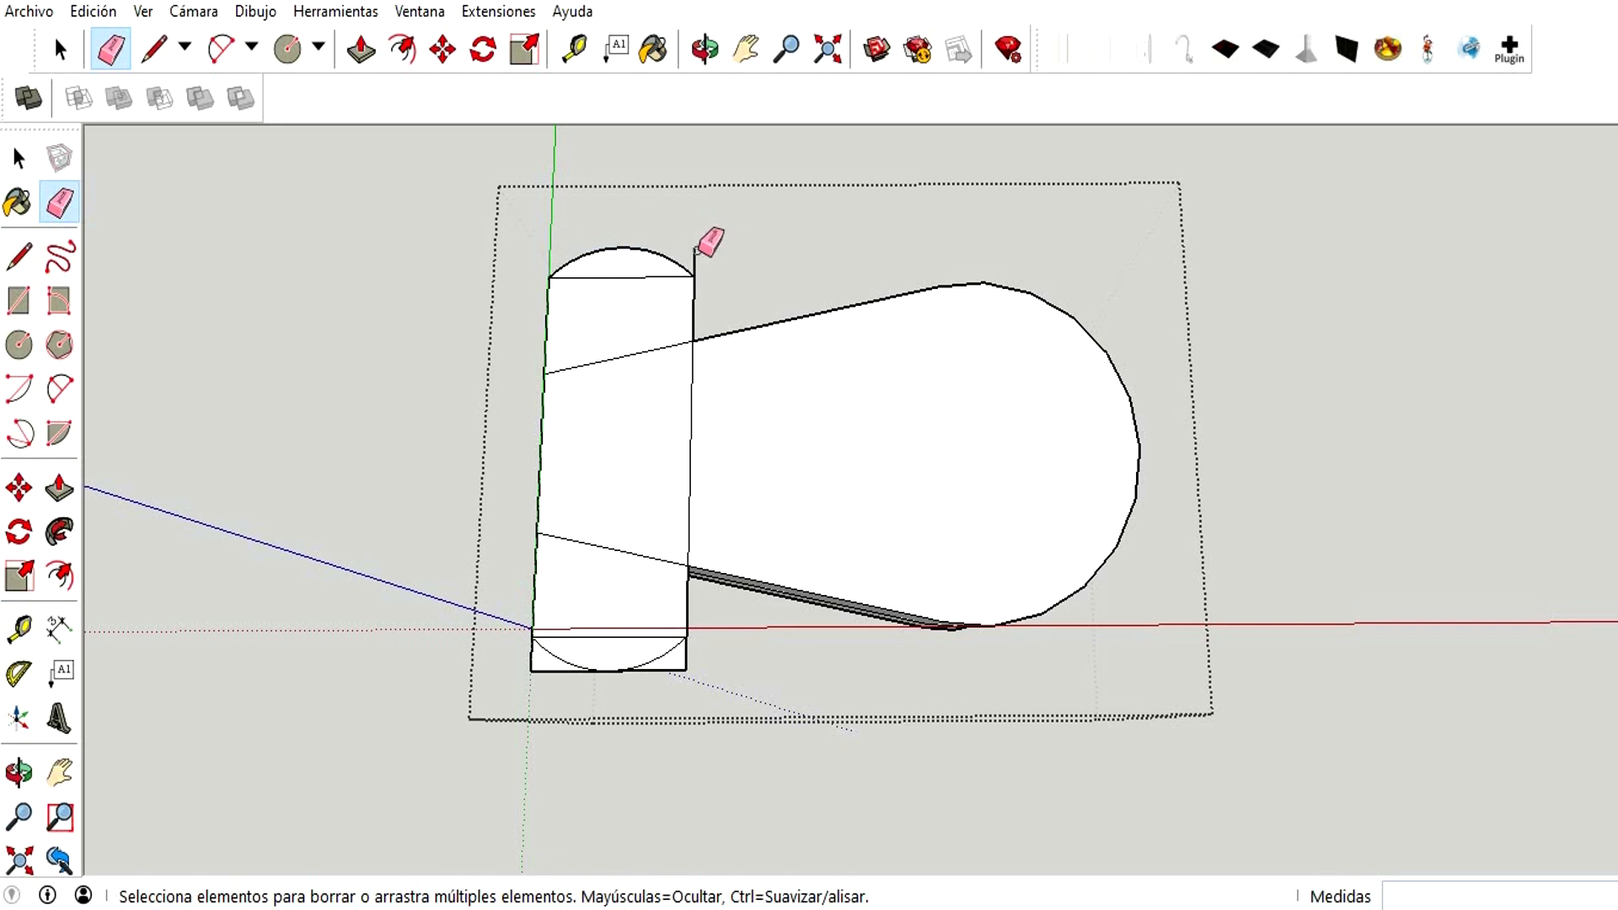
left_click(695, 253)
left_click(674, 671)
left_click(687, 655)
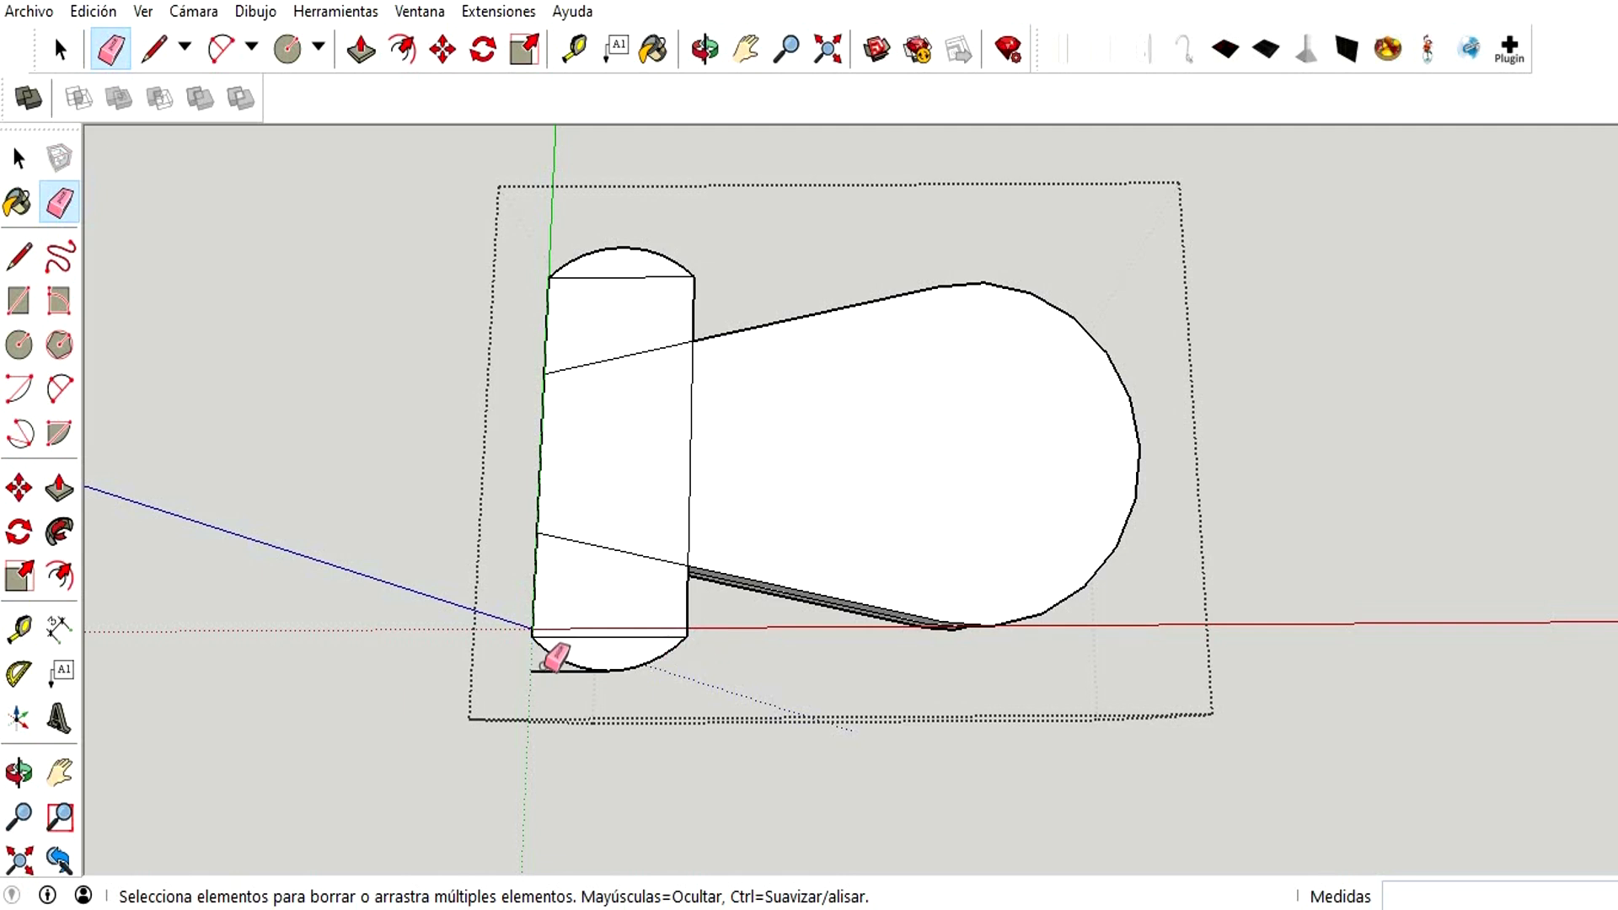
left_click(649, 278)
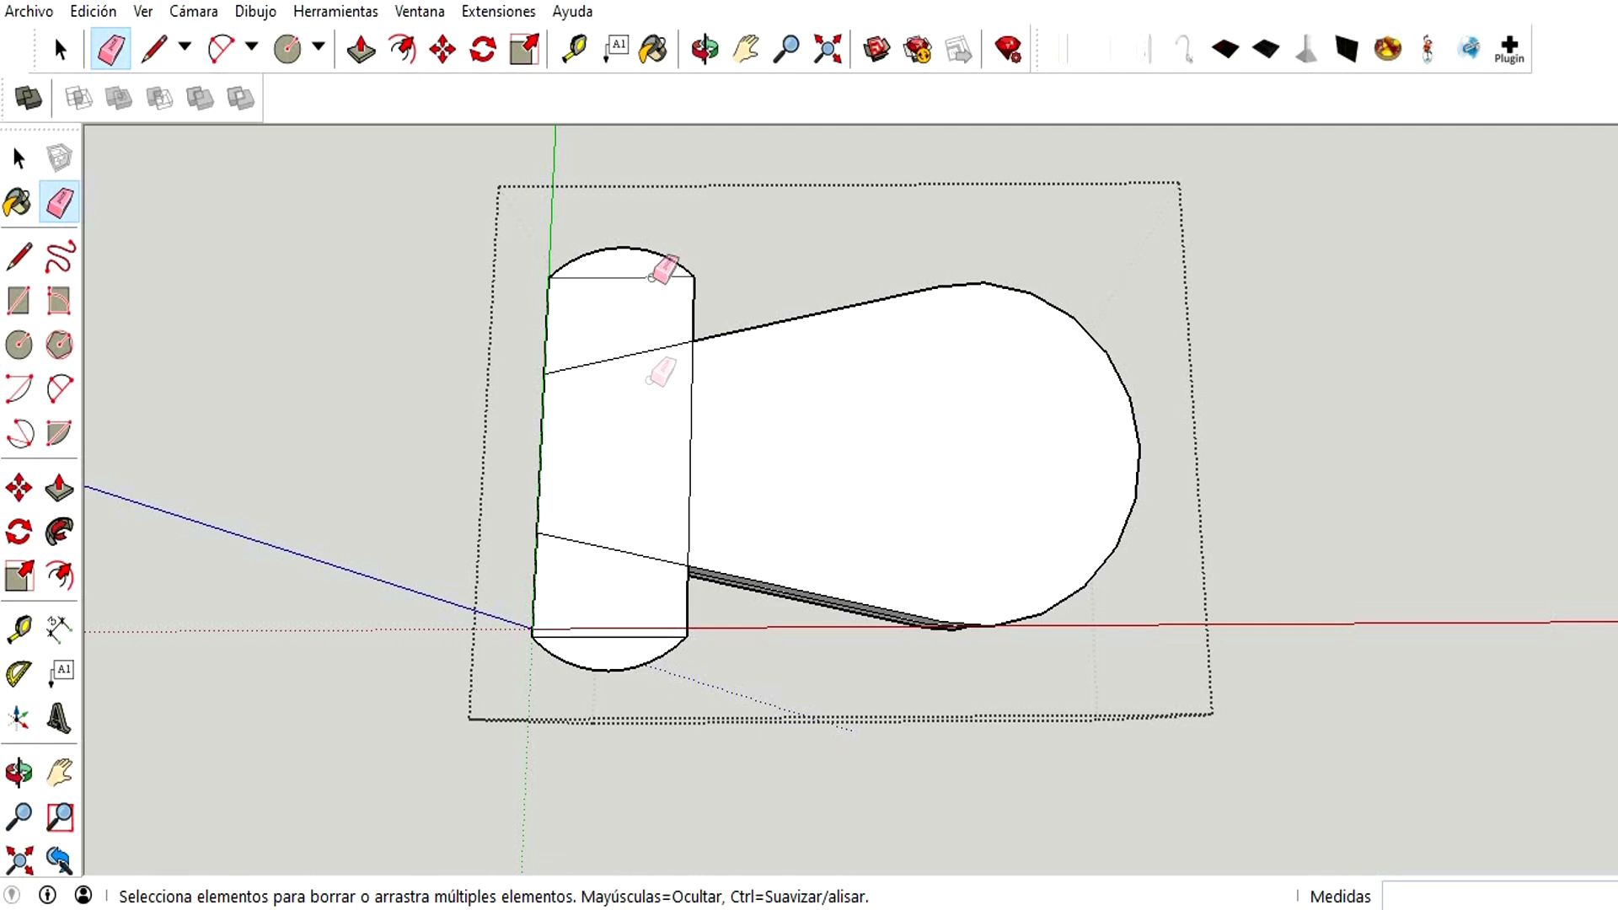
left_click(590, 634)
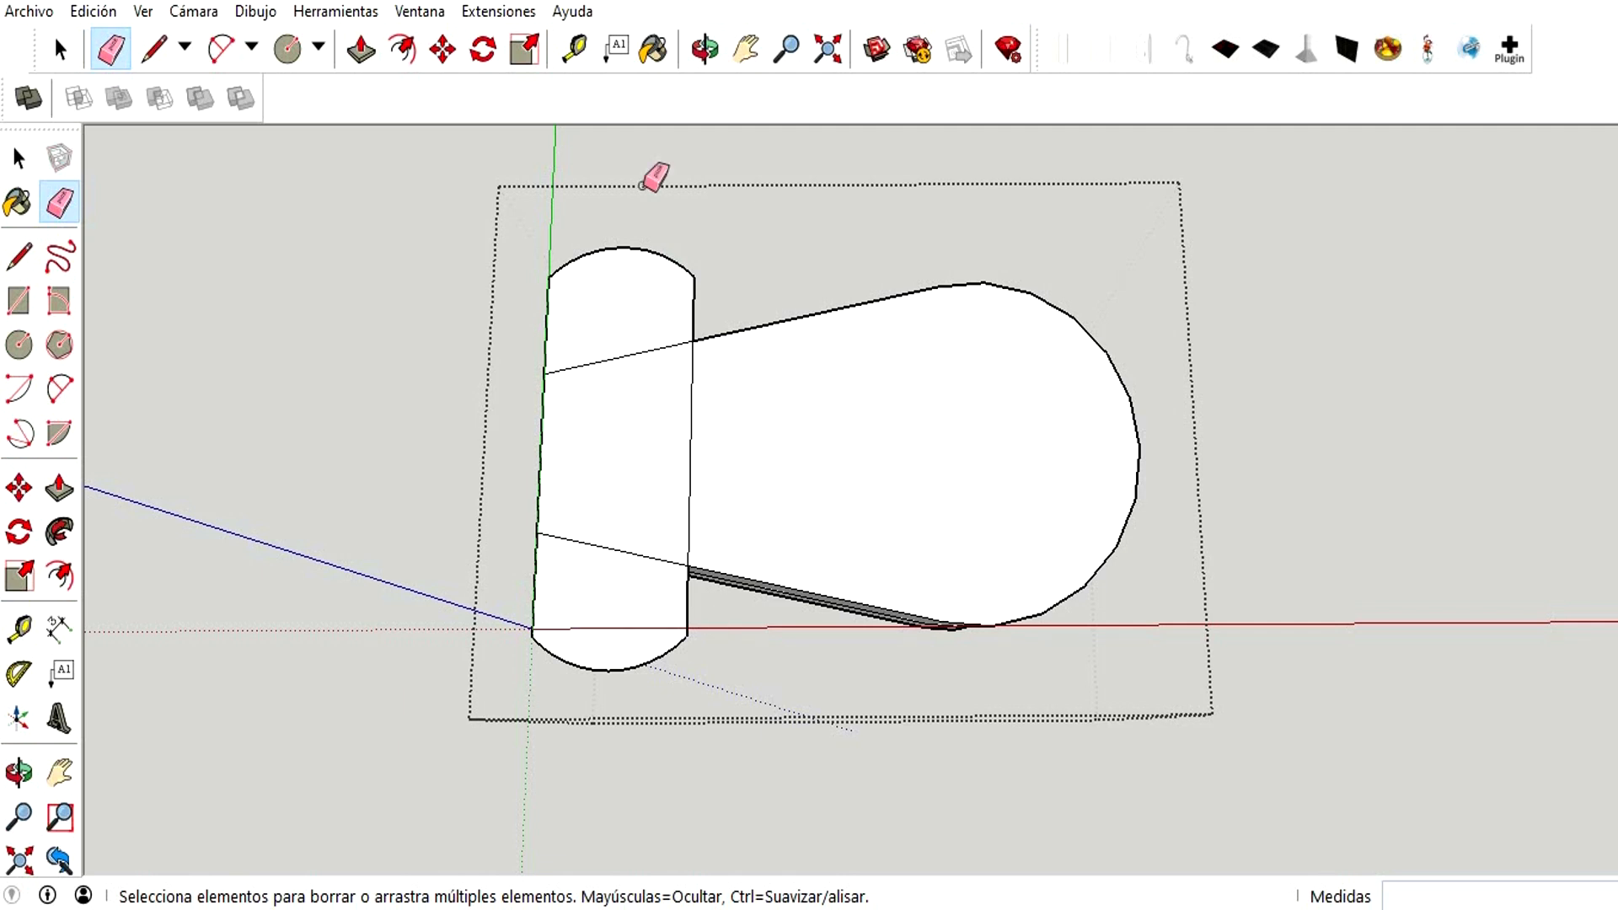
- Push/Pull the three faces inside the round-ended tank outline upward by 15 cm each
left_click(361, 49)
left_click_drag(644, 353, 642, 321)
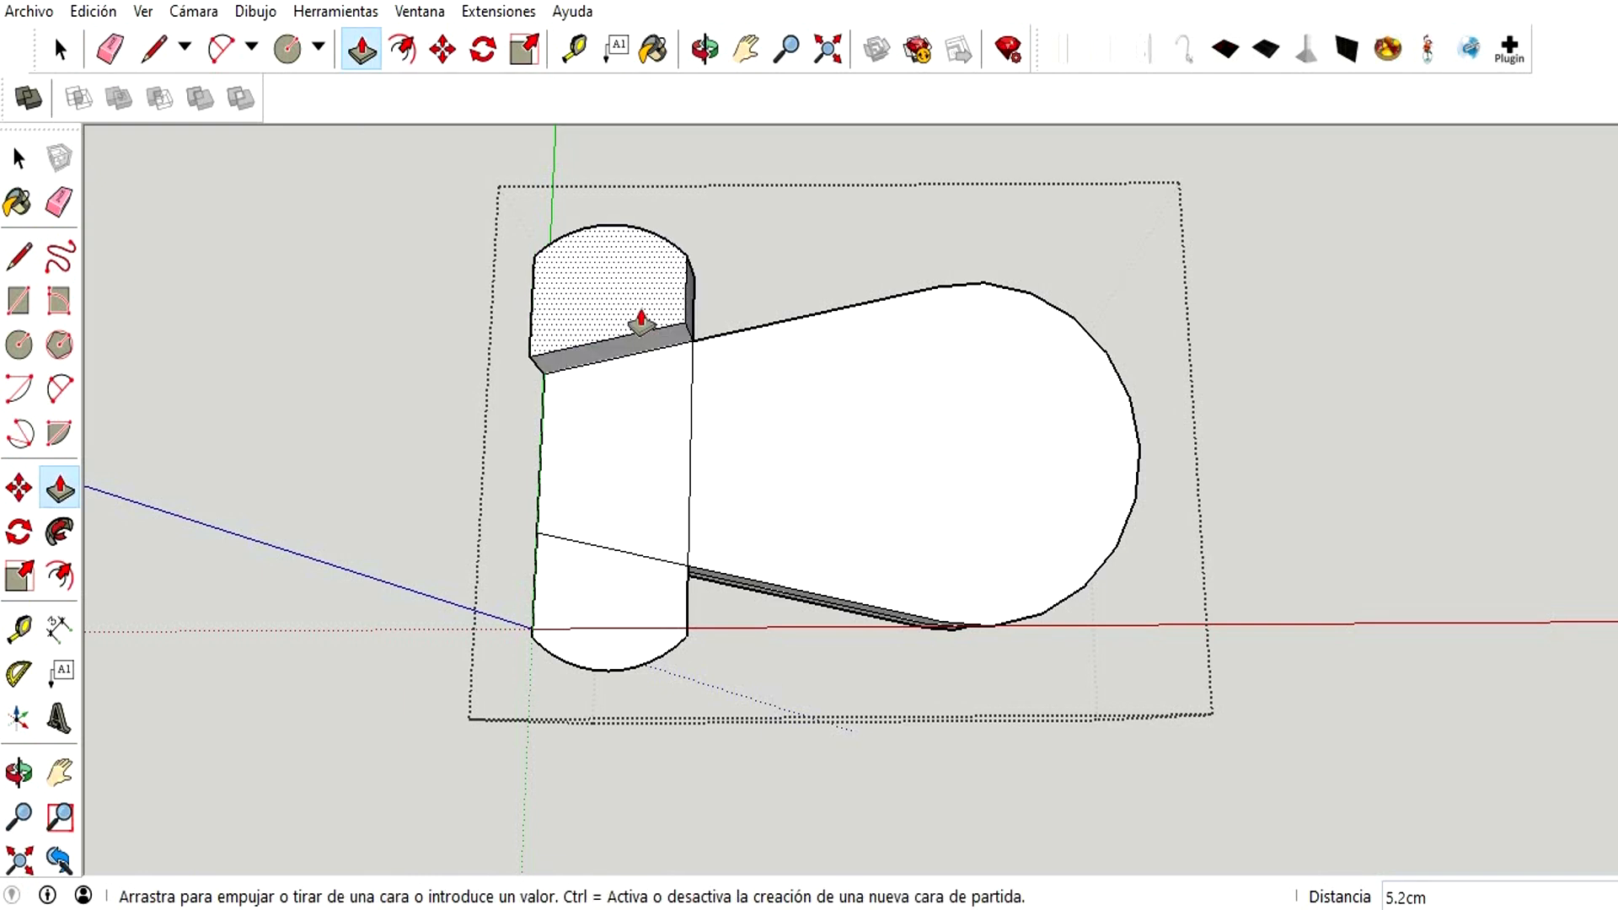
key("Return")
left_click_drag(643, 470, 611, 459)
type("15")
key("Return")
left_click_drag(621, 601, 615, 584)
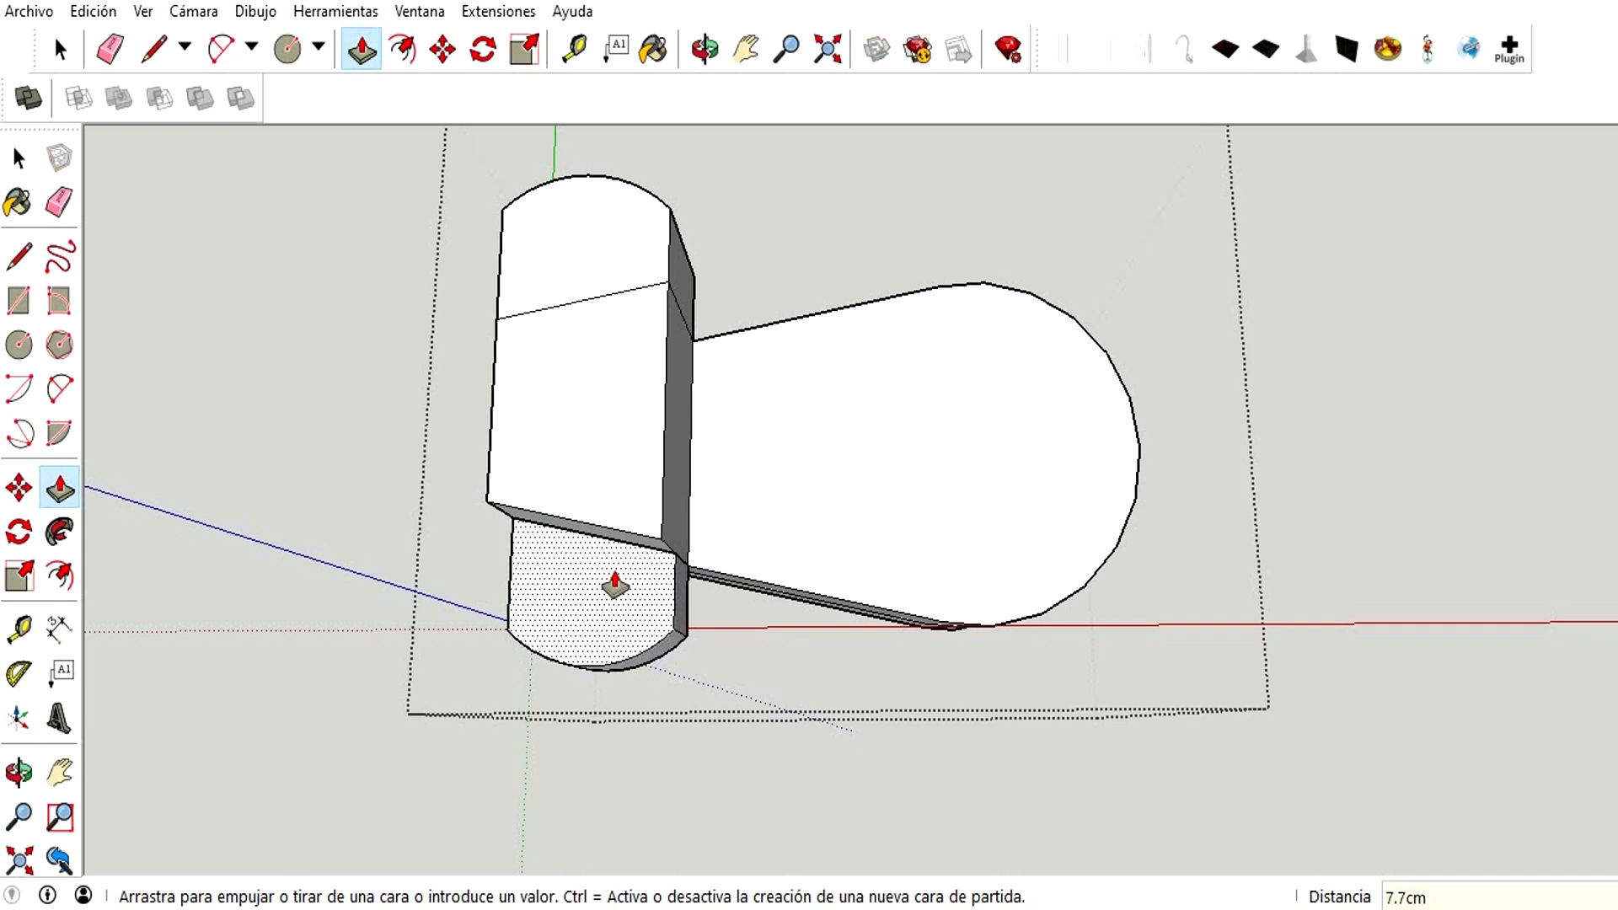
type("15")
key("Return")
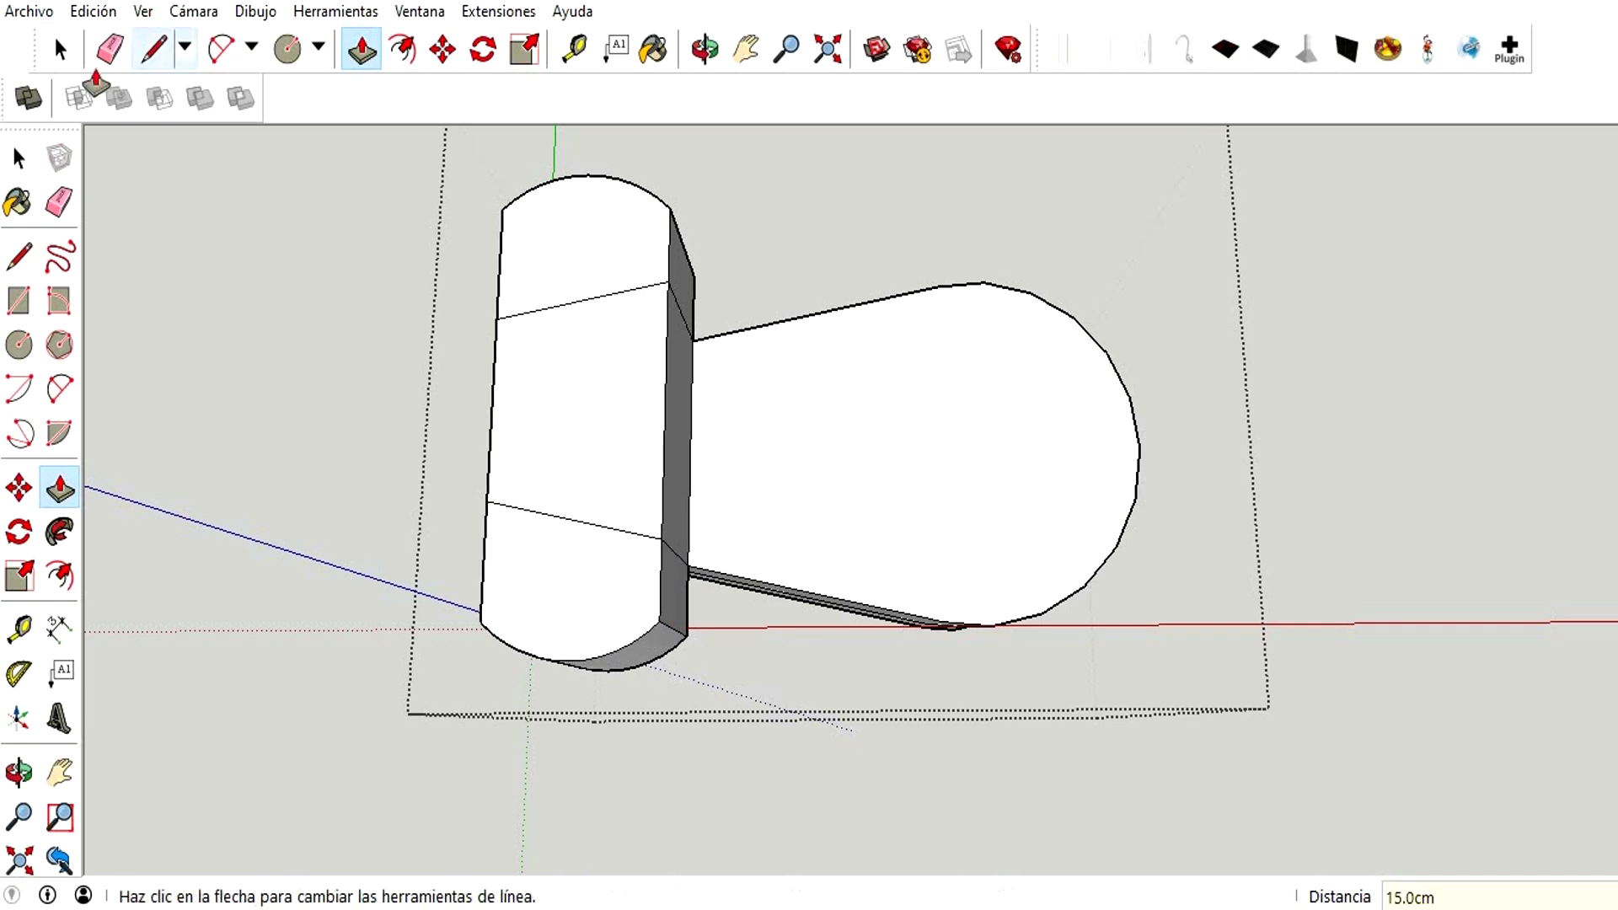
- Delete the two slanted edges dividing the tank's top face
left_click(60, 49)
left_click(587, 310)
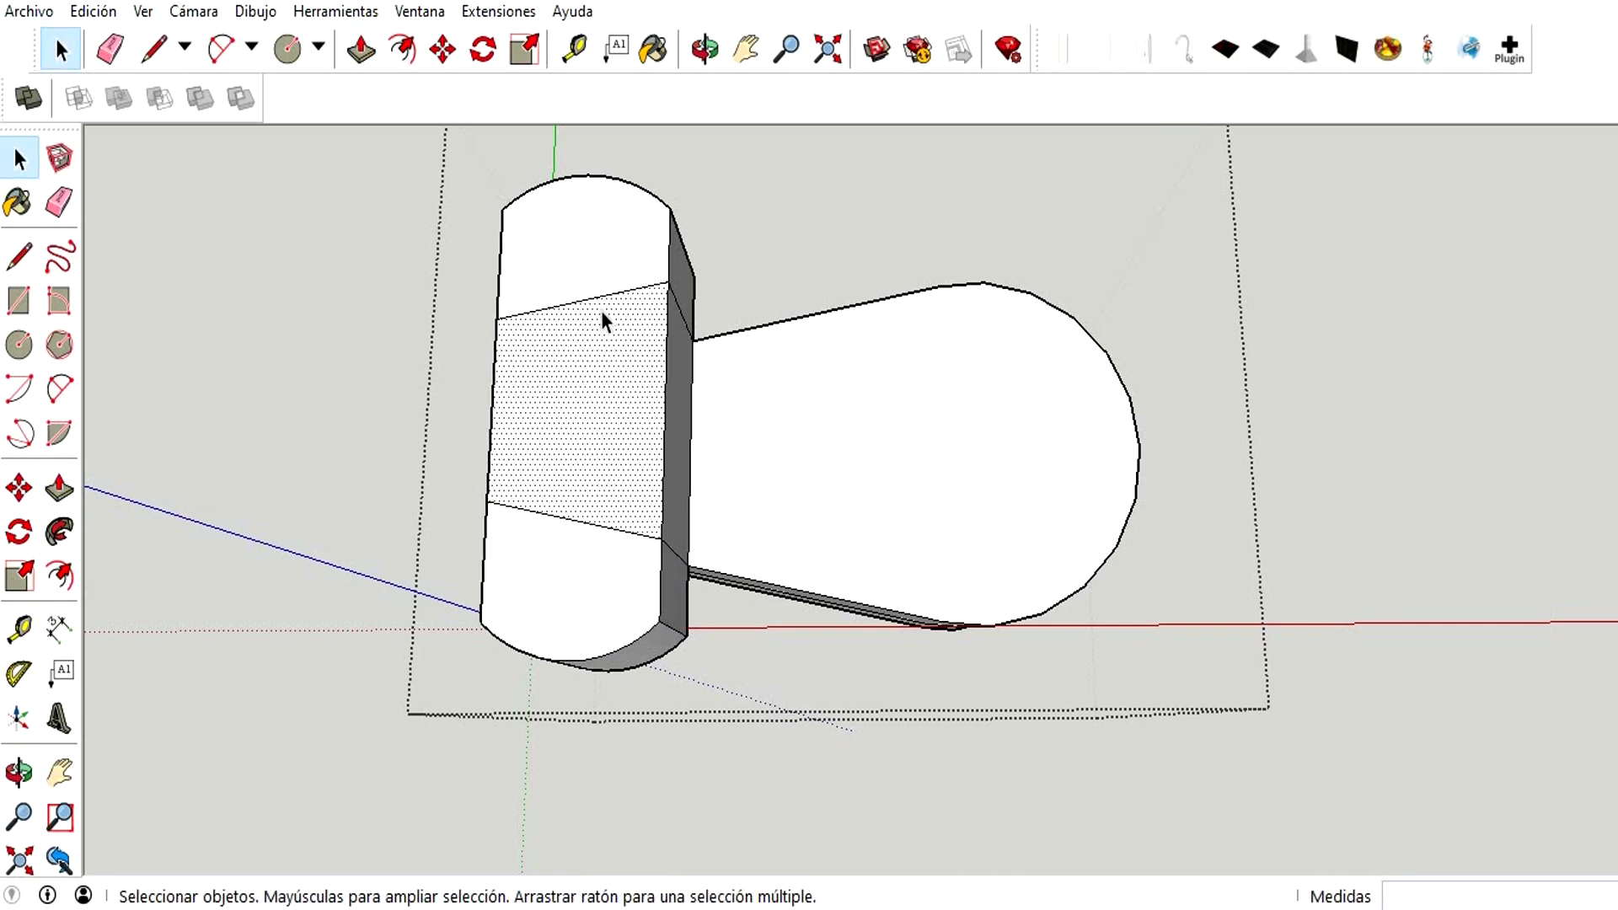
left_click(632, 283)
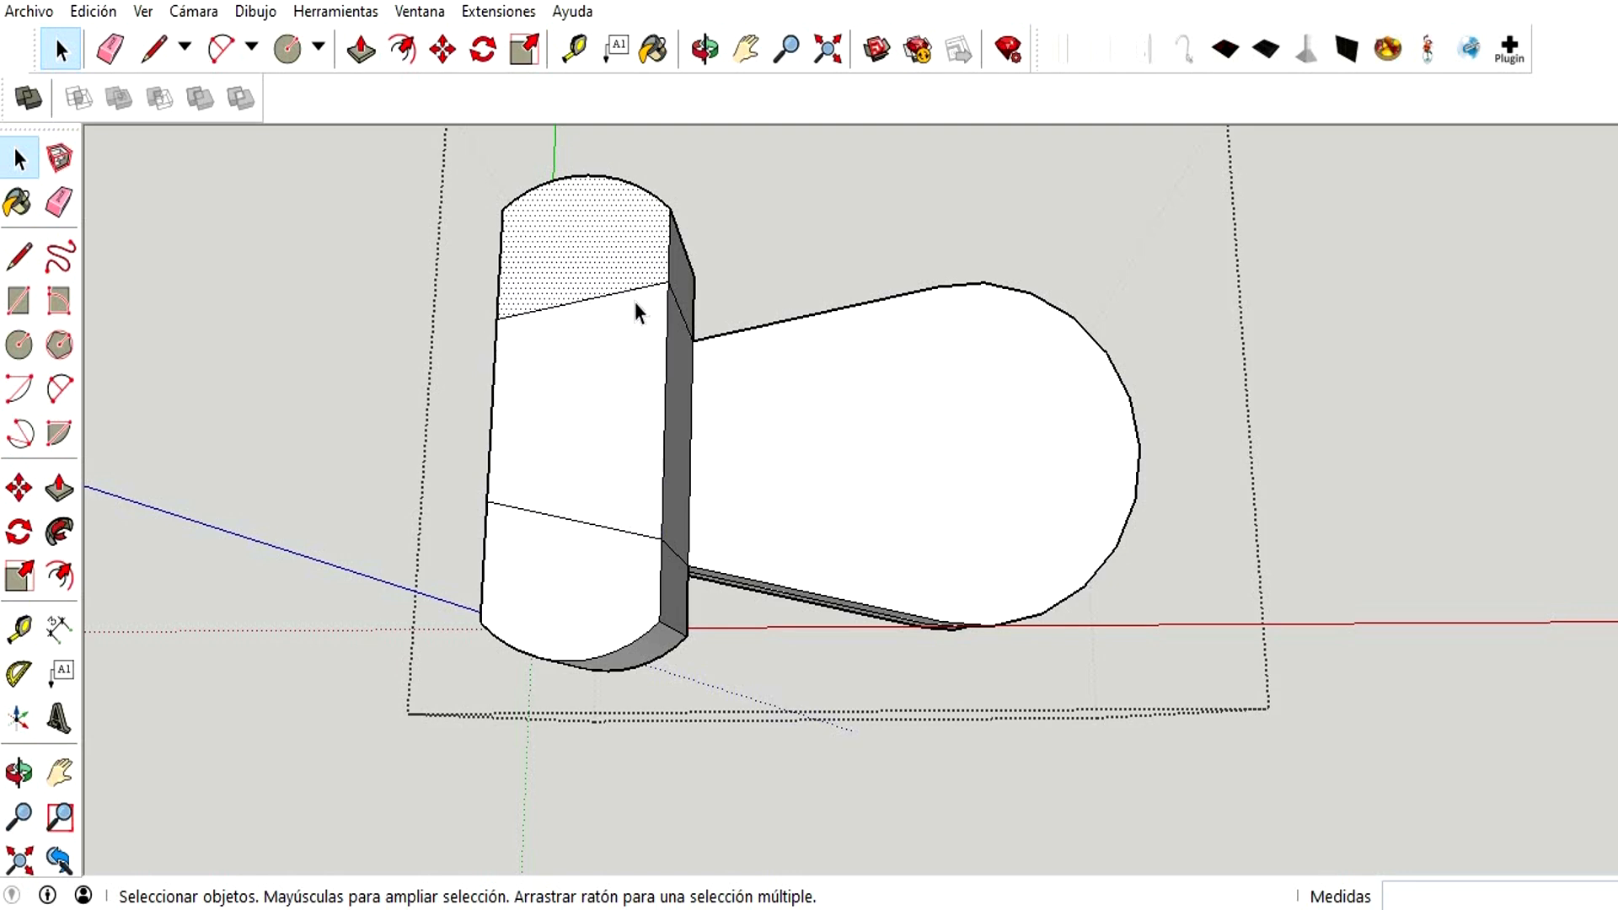
left_click(635, 289)
key("Delete")
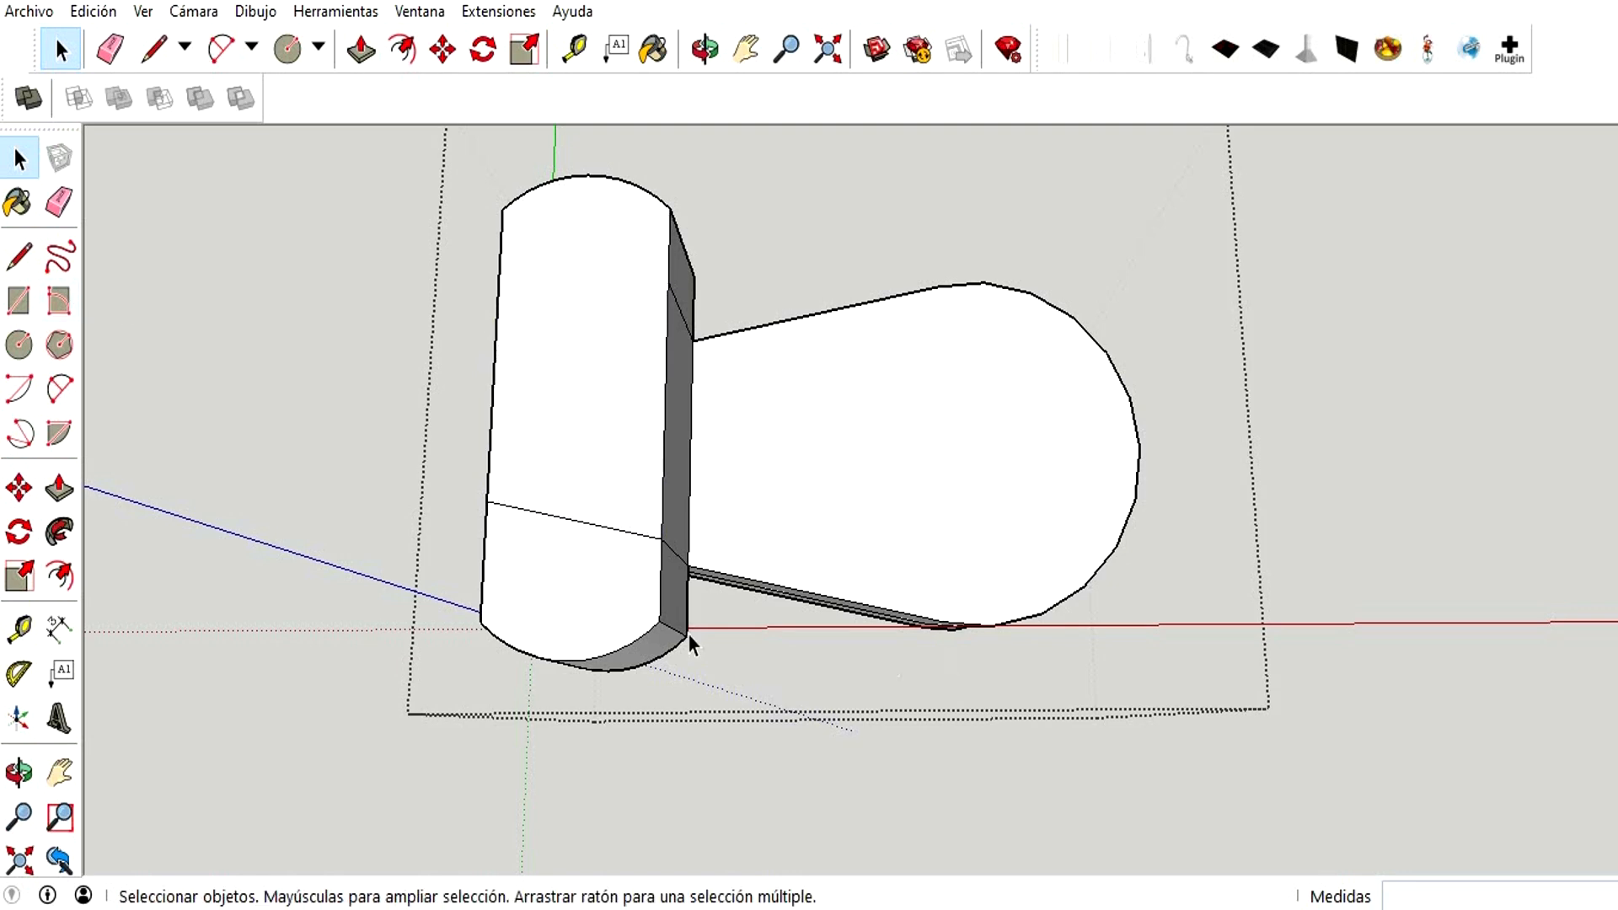
left_click(592, 519)
left_click(589, 528)
key("Delete")
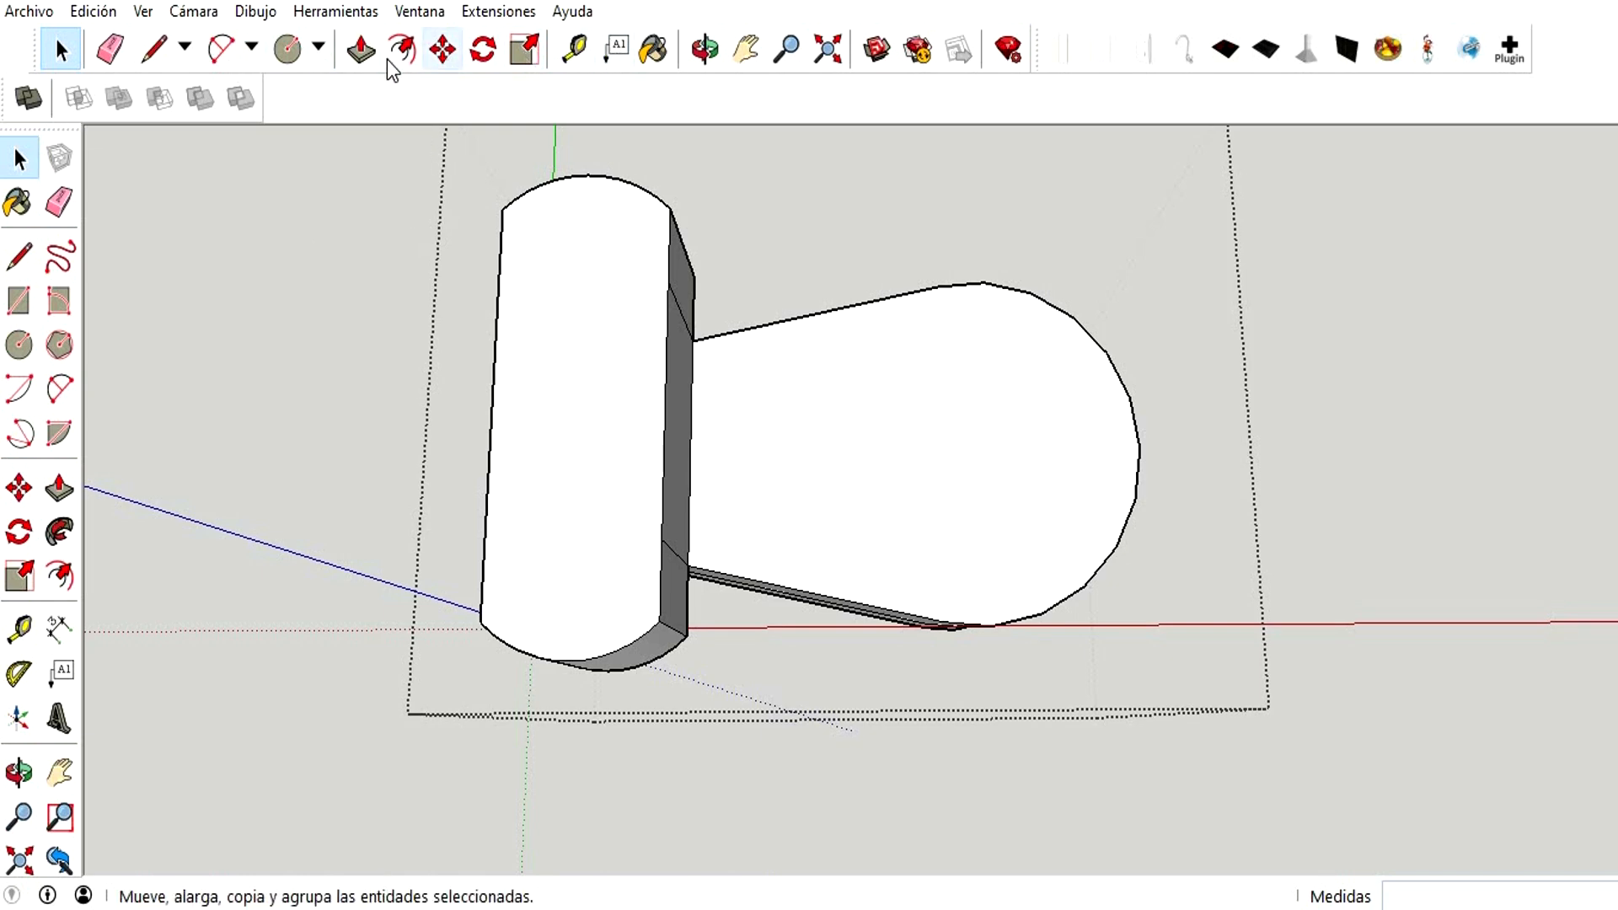
- Offset the outline of the tank's top face inward by 2 cm
left_click(705, 49)
left_click_drag(688, 98, 822, 159)
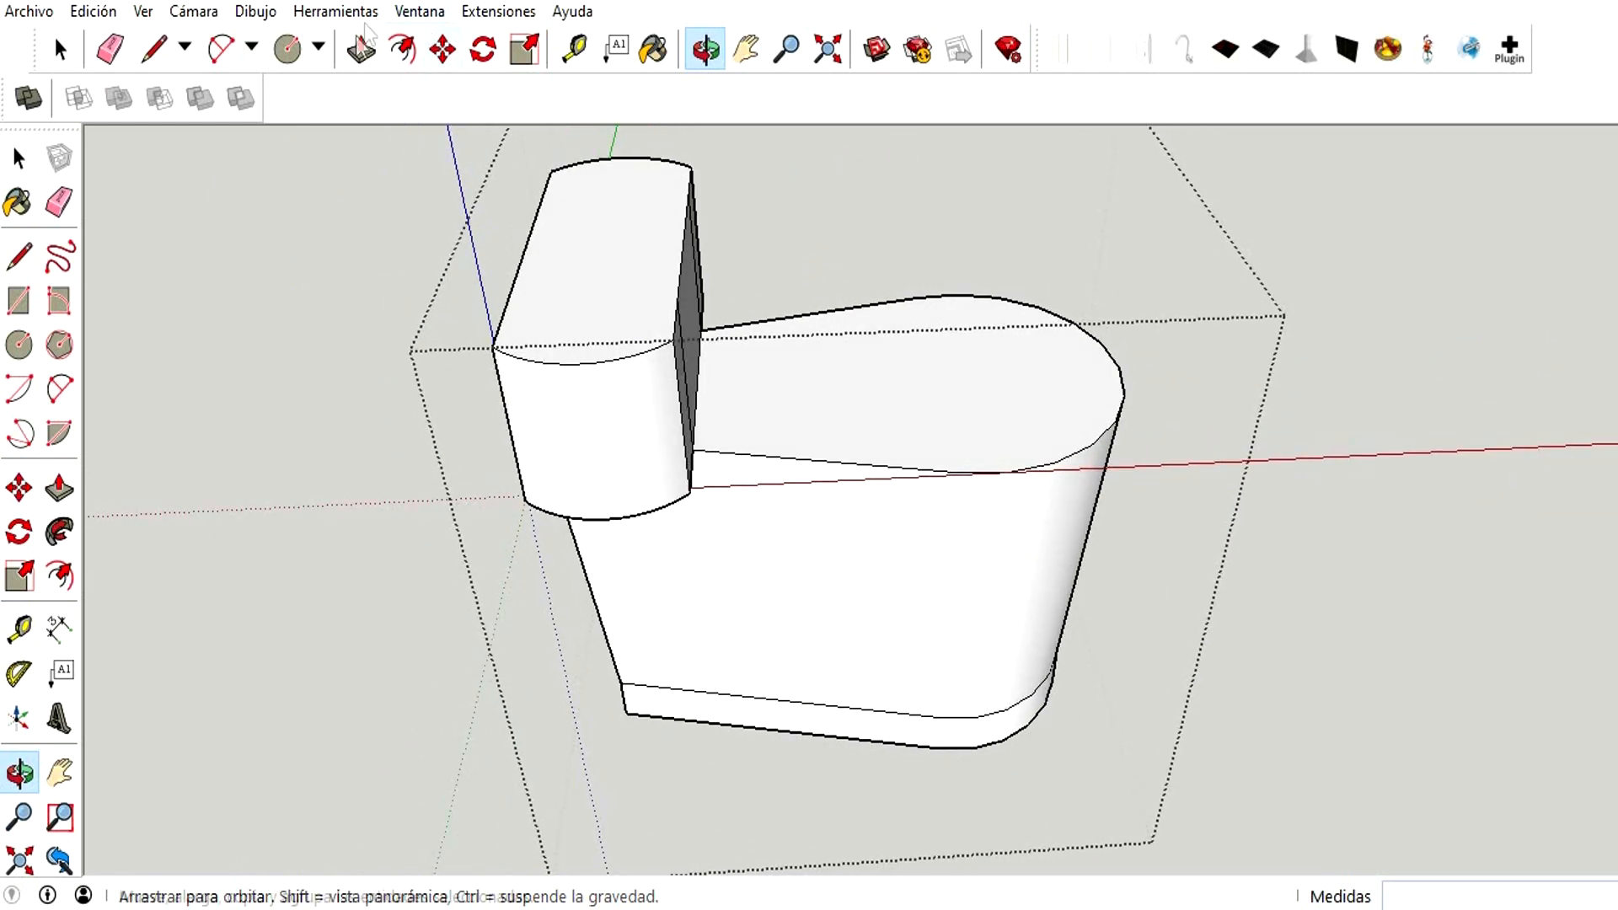
left_click(59, 49)
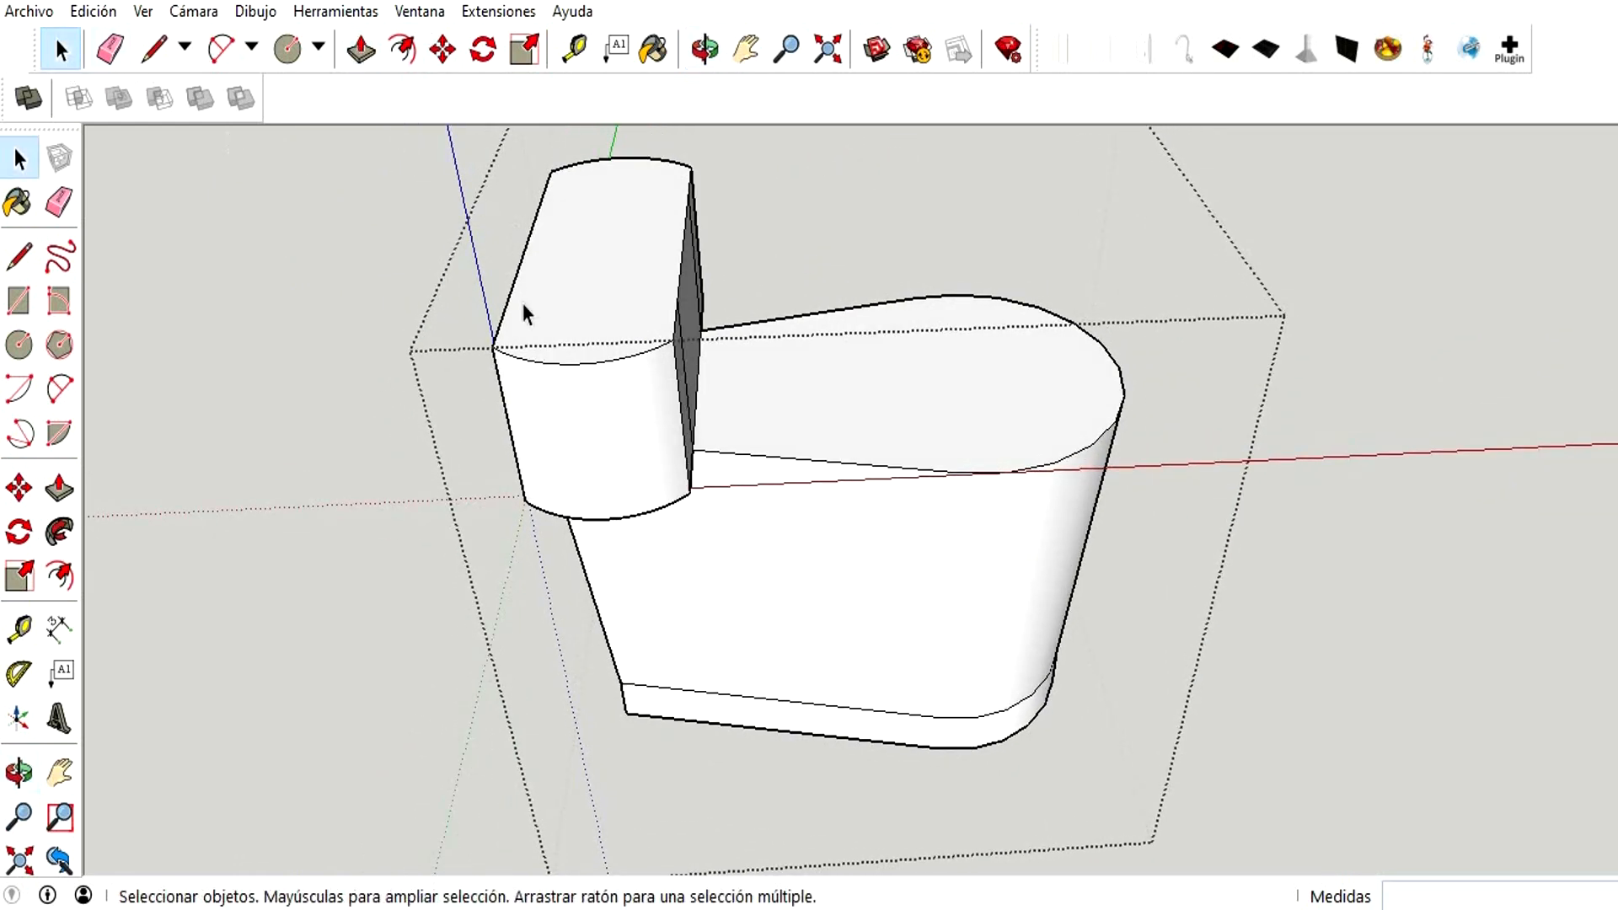
left_click(628, 303)
left_click(361, 49)
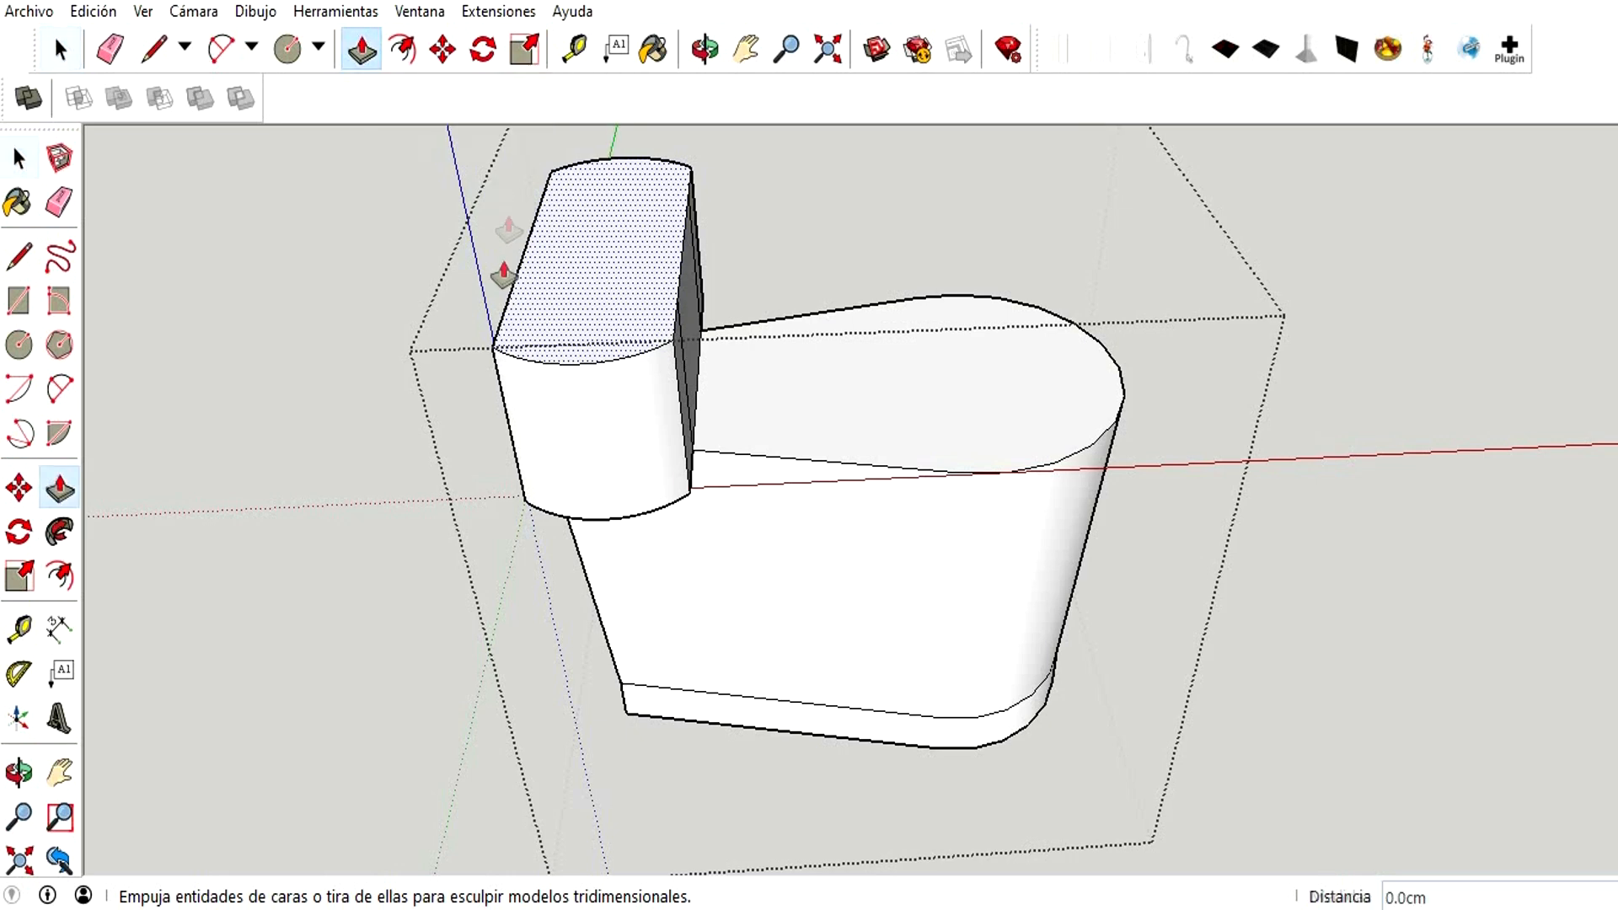
left_click(554, 322)
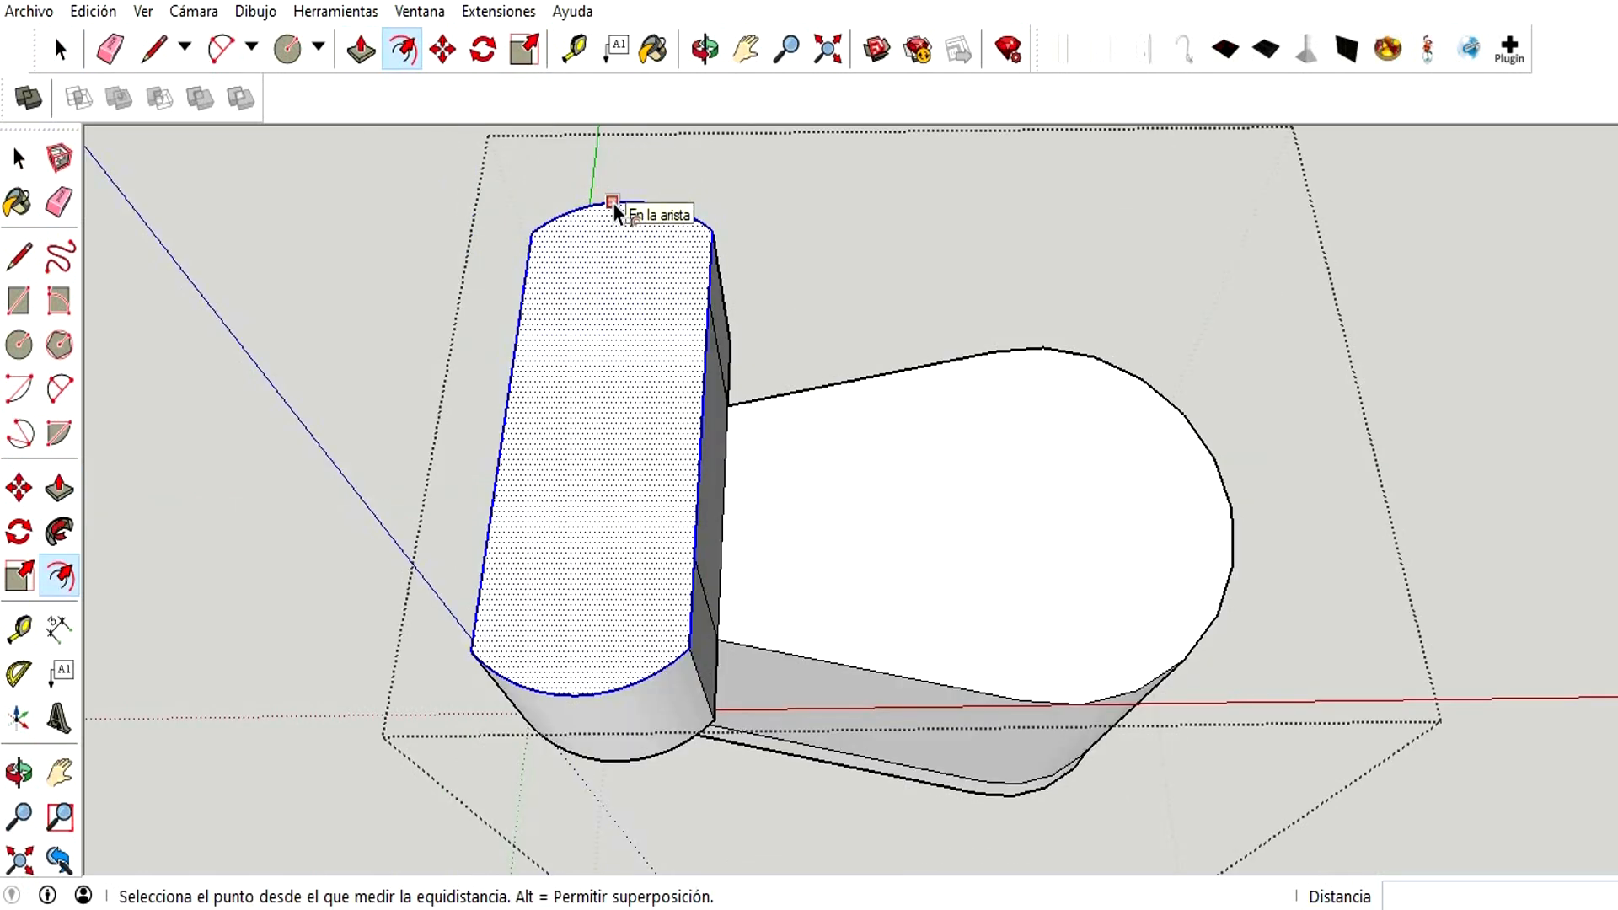
left_click(614, 203)
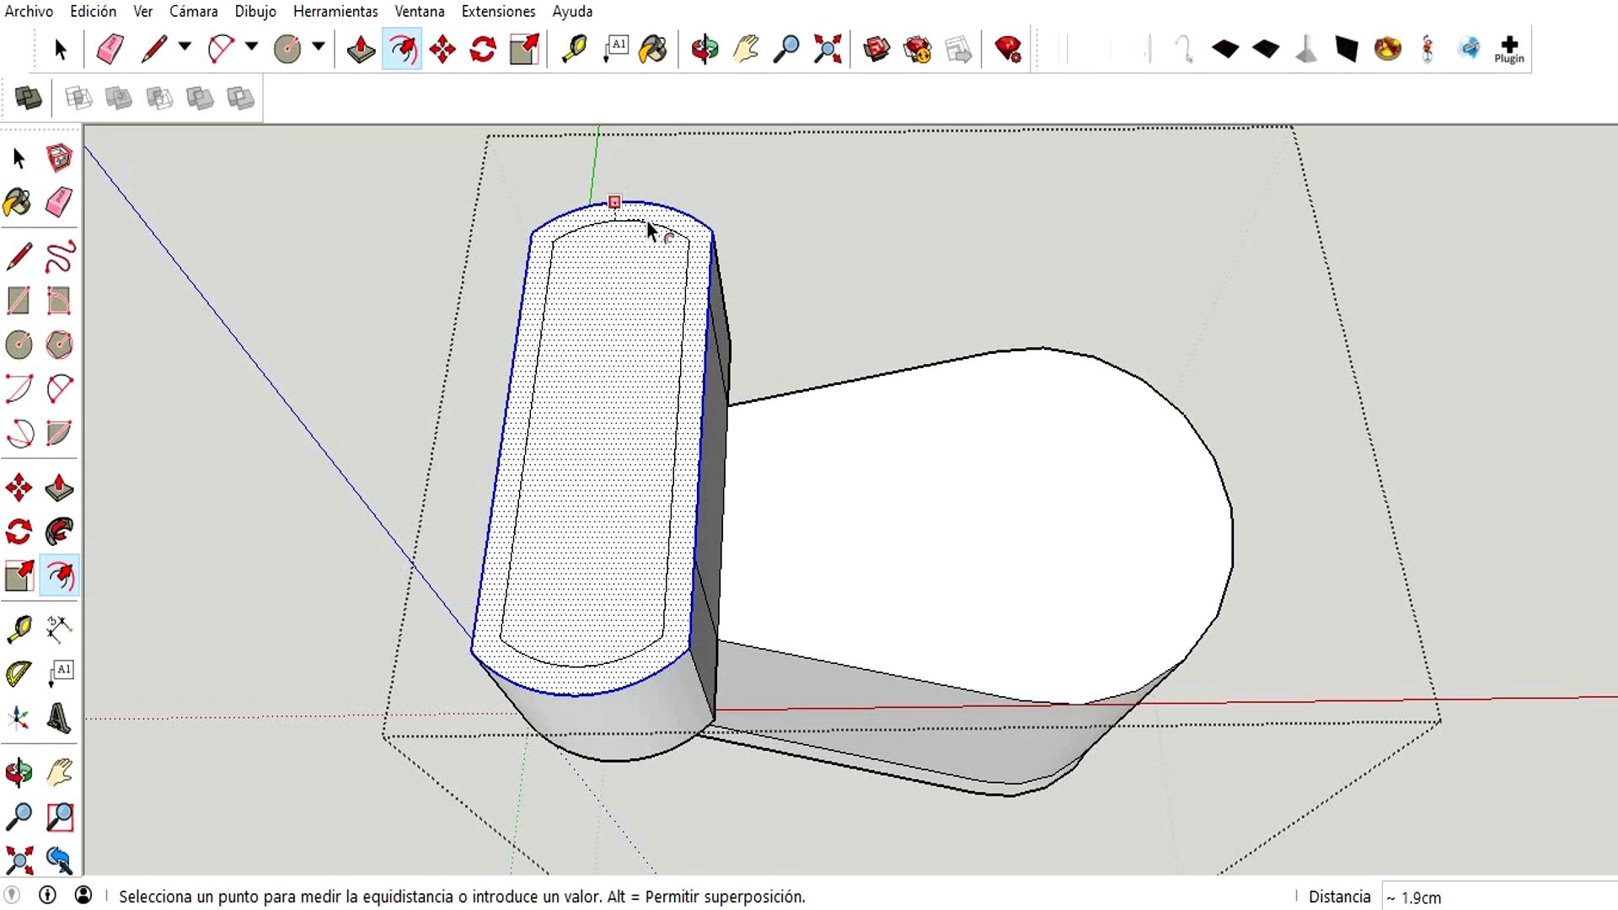
left_click(645, 220)
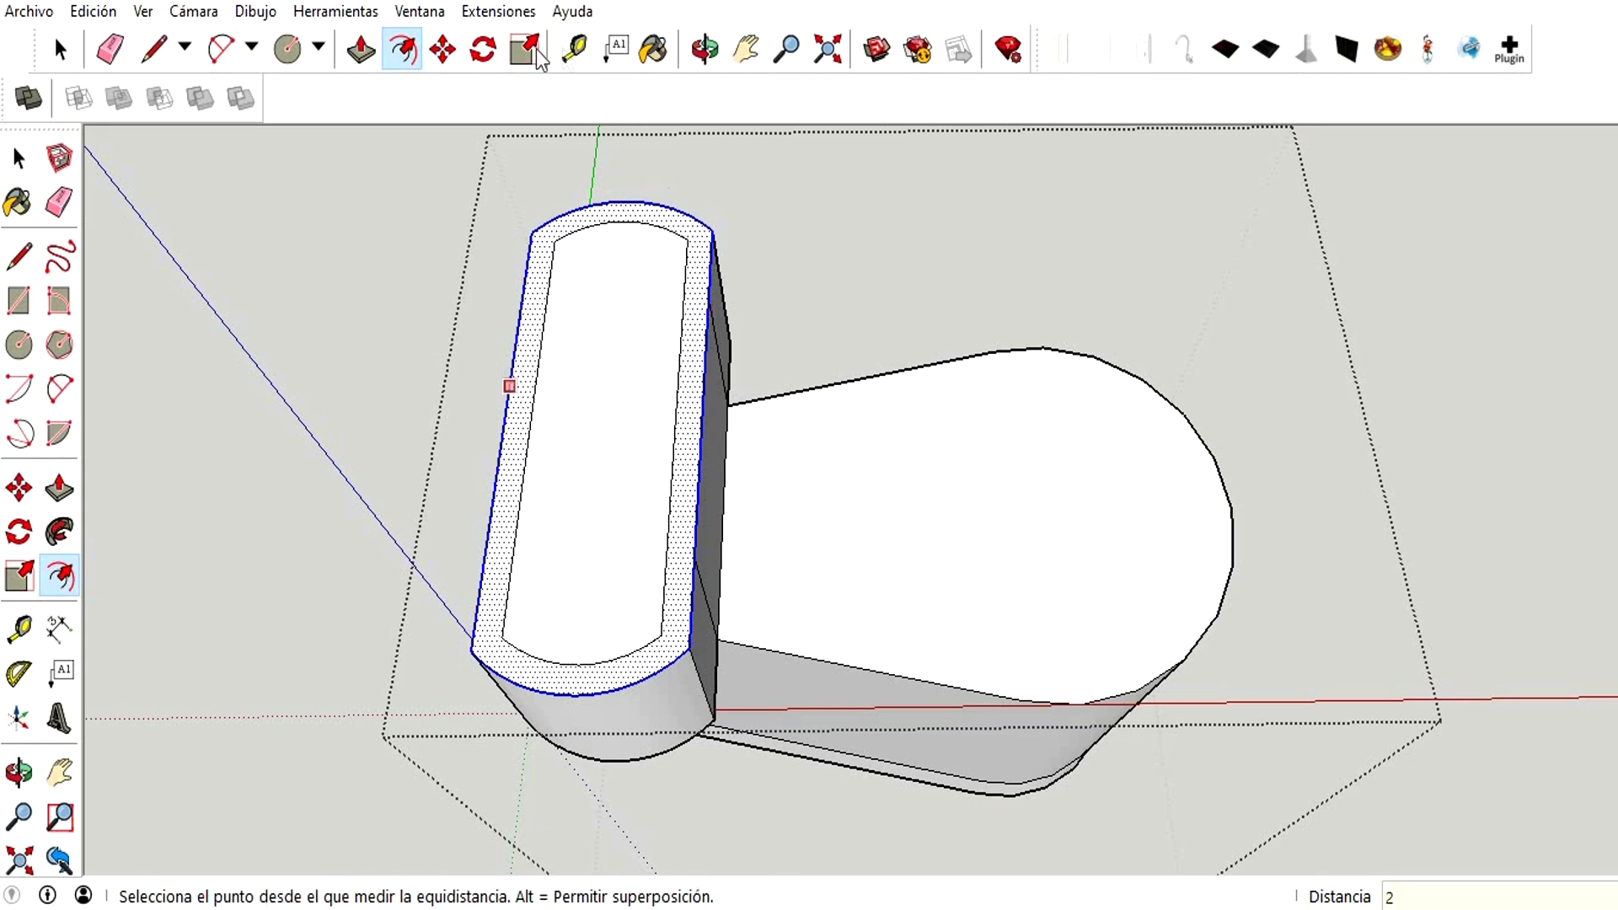
- Move the inner top face with its edges 5 cm up along the blue axis to form a tapered tank lid
left_click(60, 51)
left_click(623, 491)
double_click(624, 491)
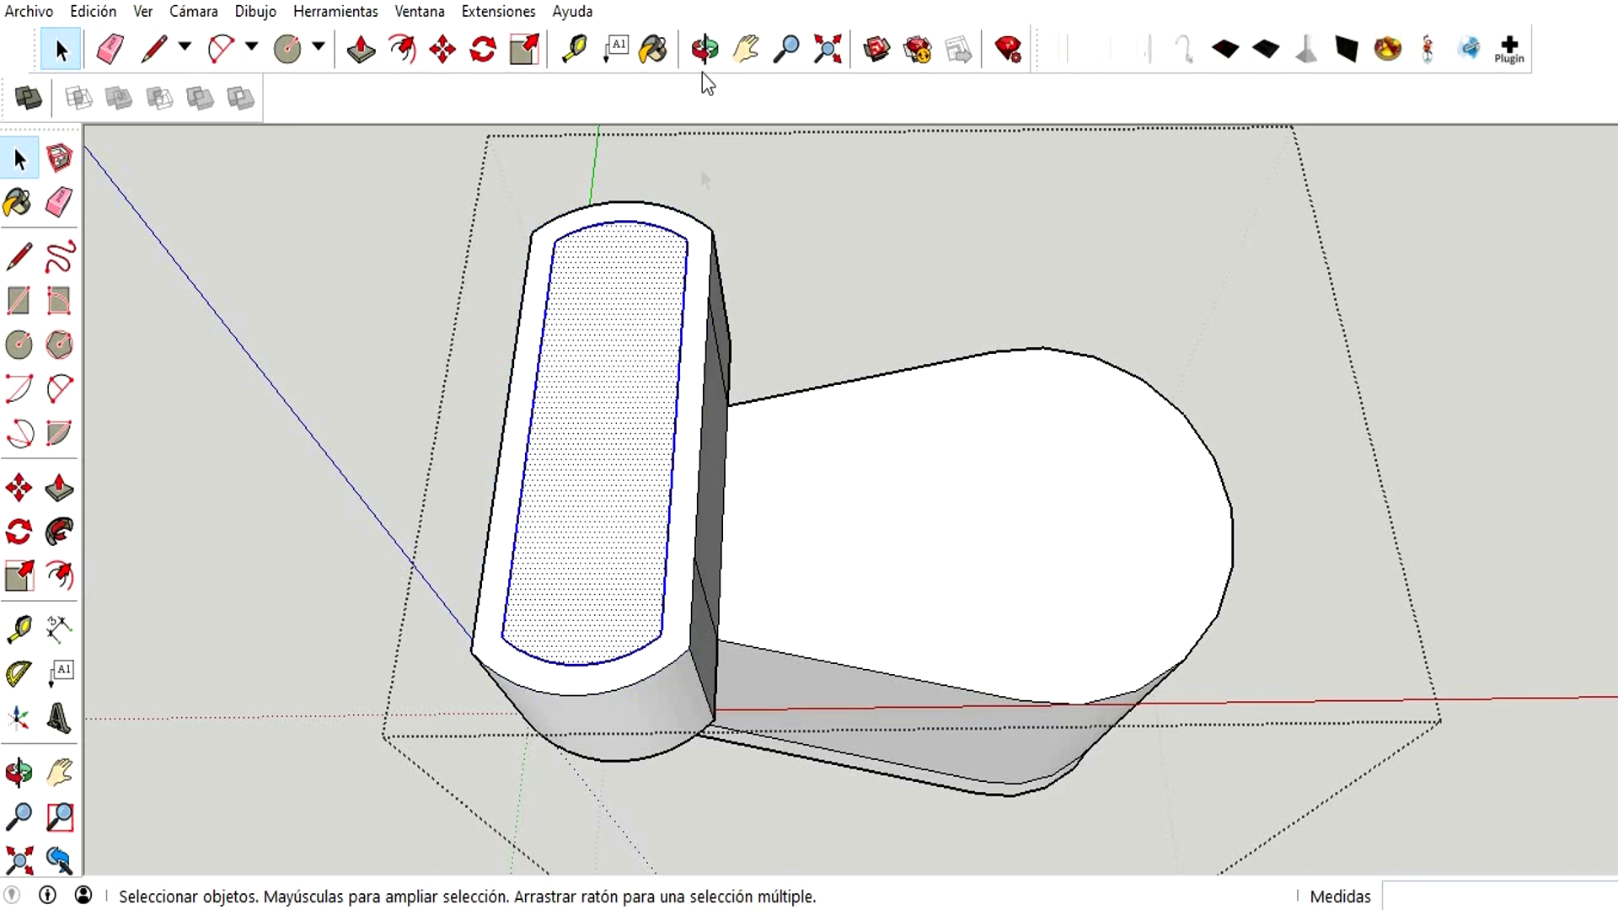
left_click(705, 49)
left_click_drag(755, 216, 753, 67)
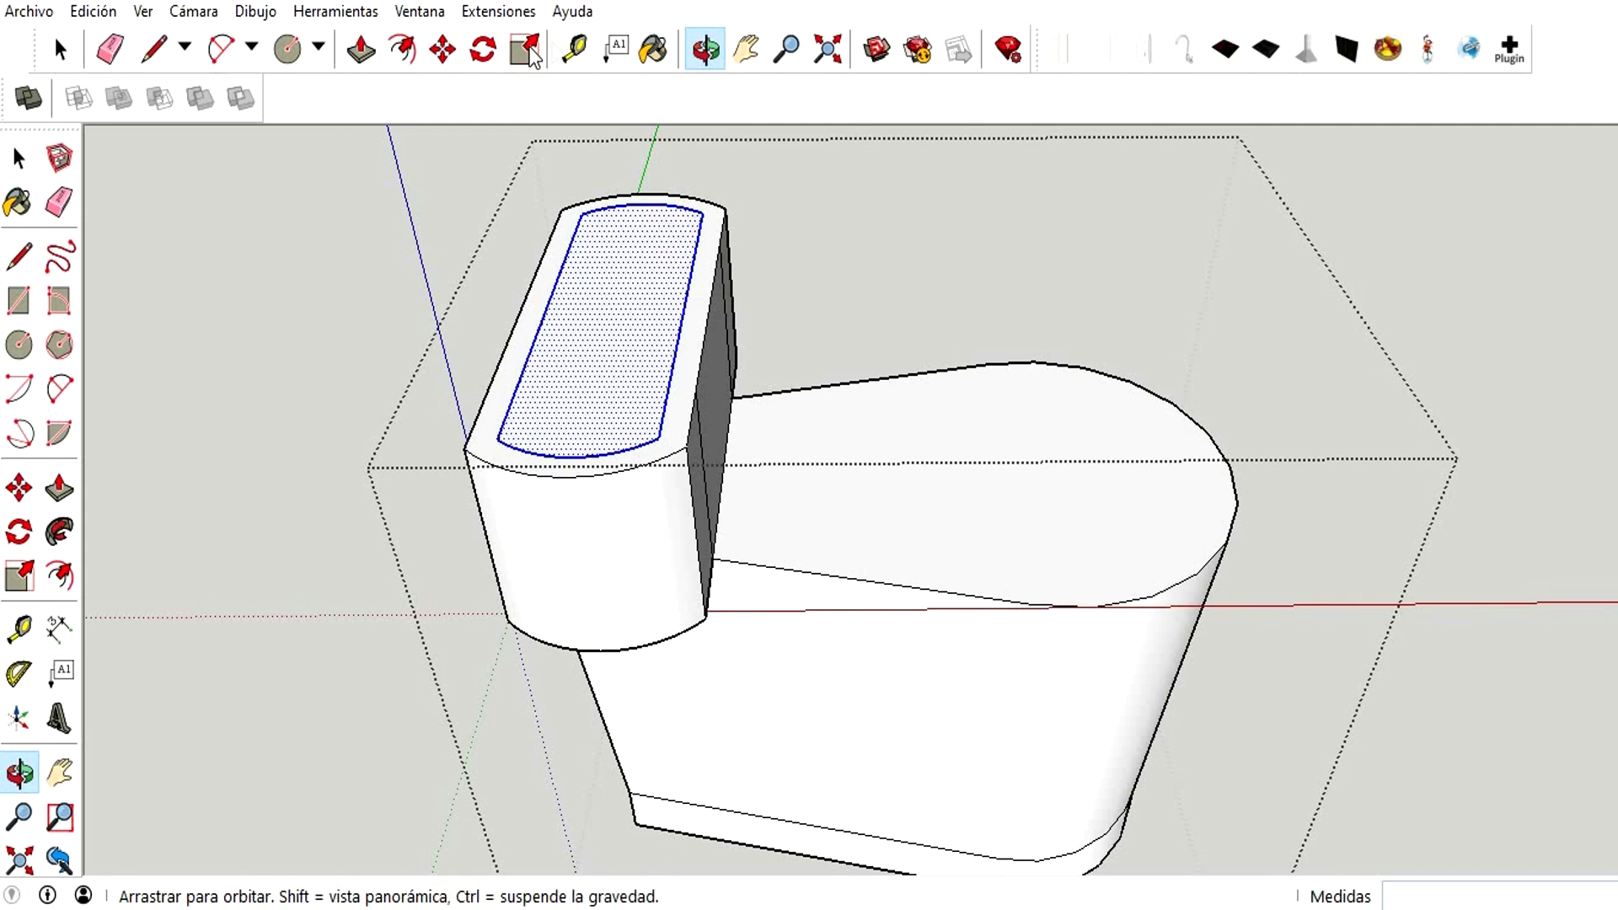
left_click(442, 49)
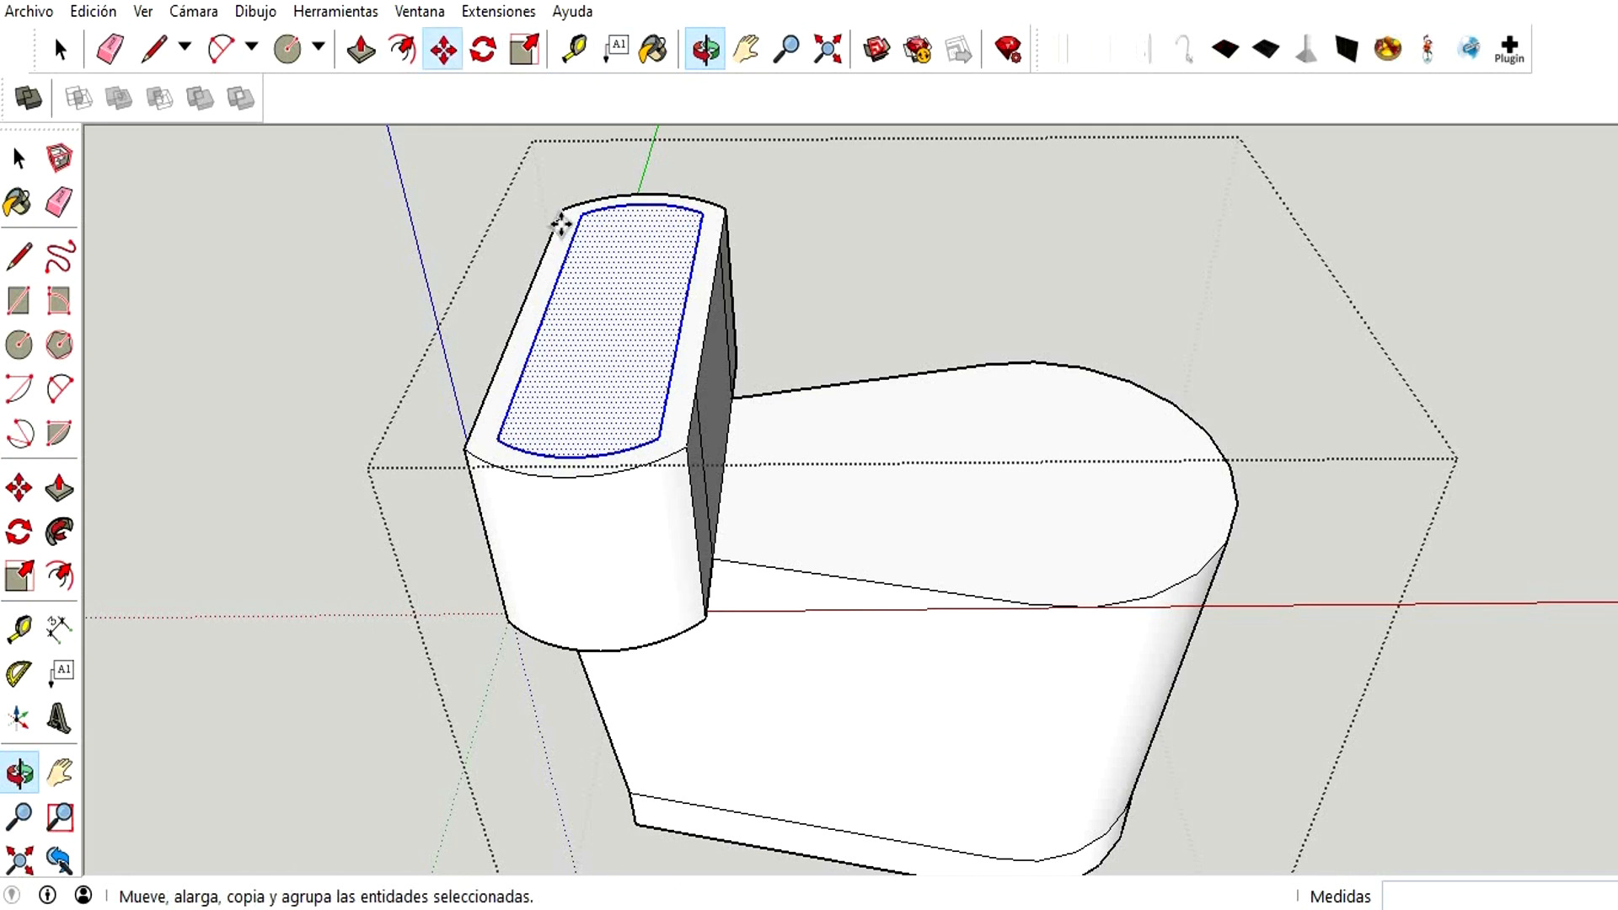
left_click(609, 316)
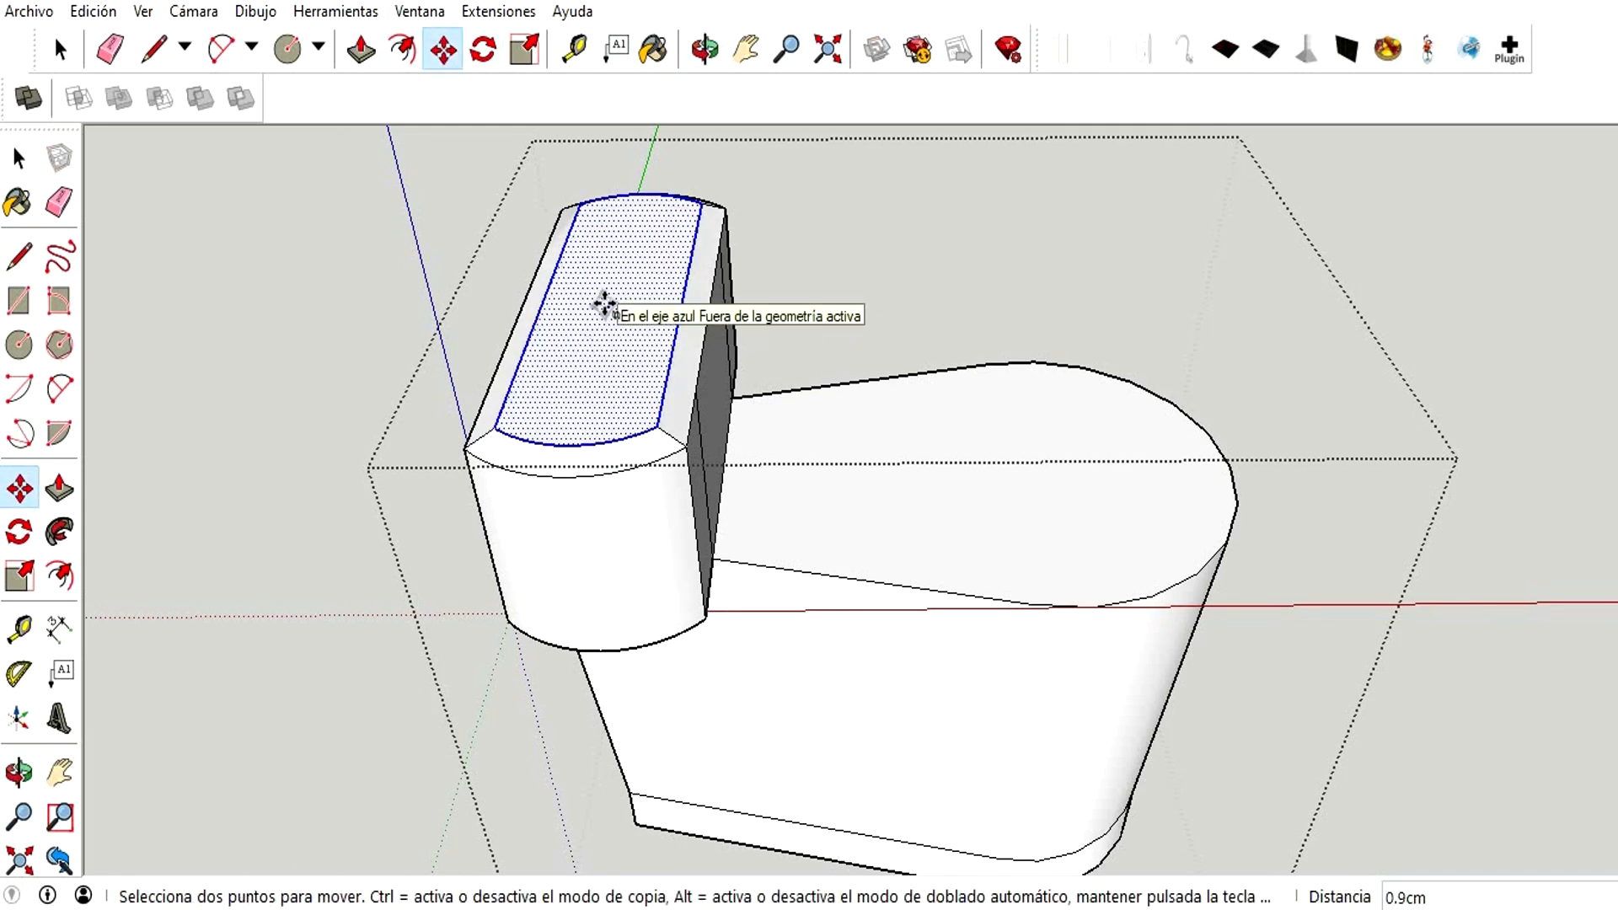
key("Return")
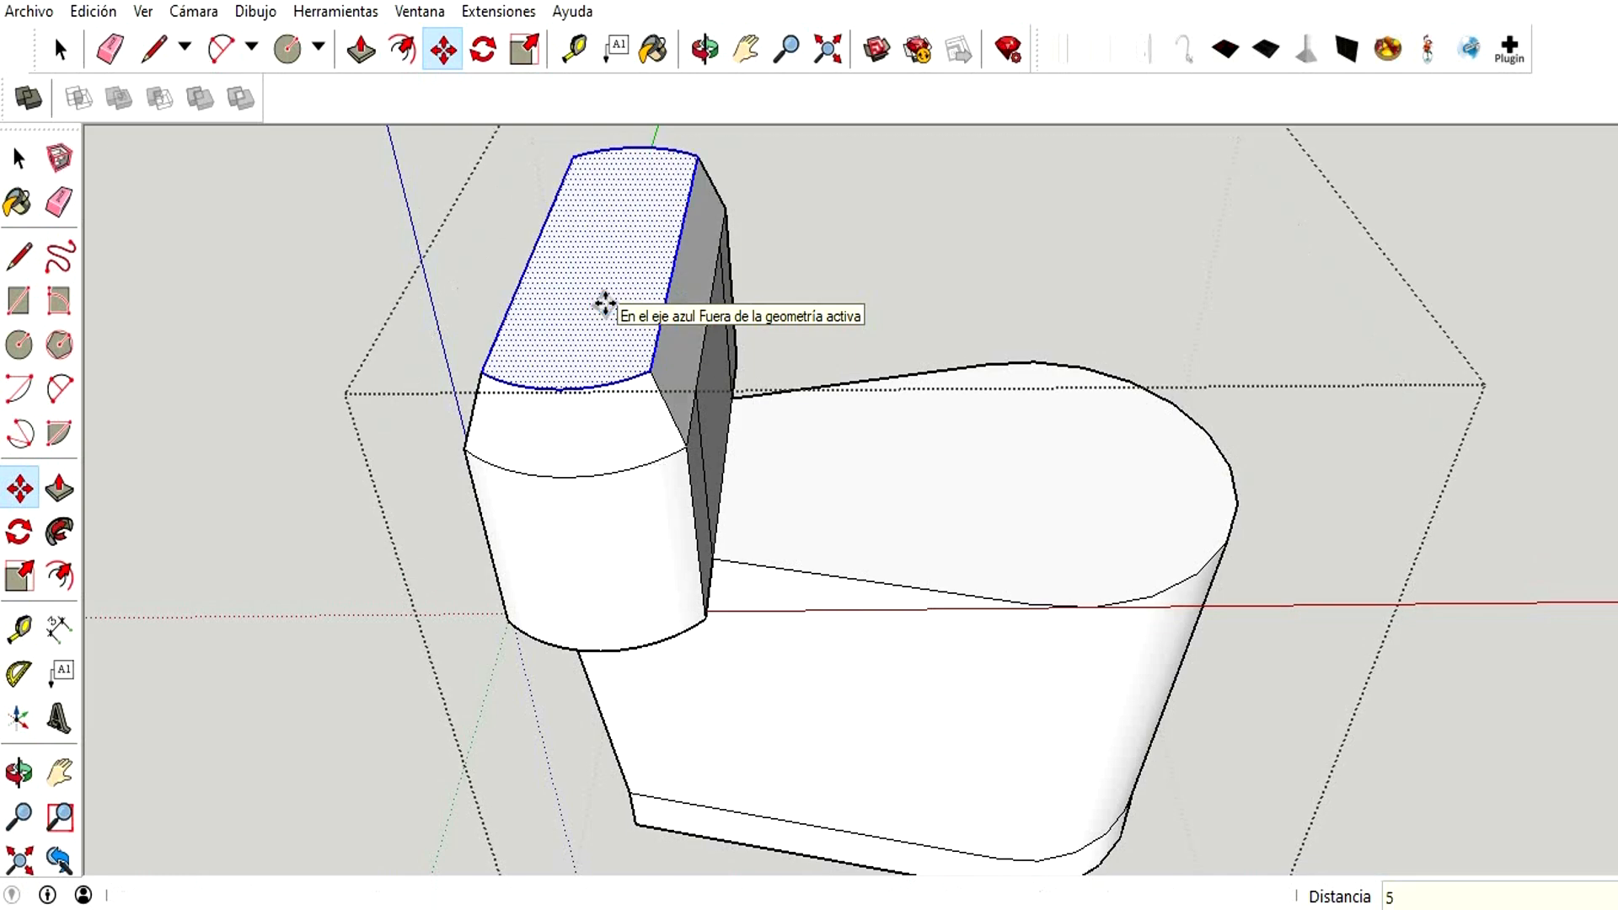
- Soften the two sloping corner edges beside the curved end of the tapered tank lid
left_click(705, 49)
mouse_move(705, 302)
left_mouse_down()
mouse_move(538, 175)
mouse_move(686, 205)
mouse_move(755, 256)
mouse_move(564, 315)
mouse_move(856, 275)
mouse_move(686, 288)
left_mouse_up()
left_click(60, 49)
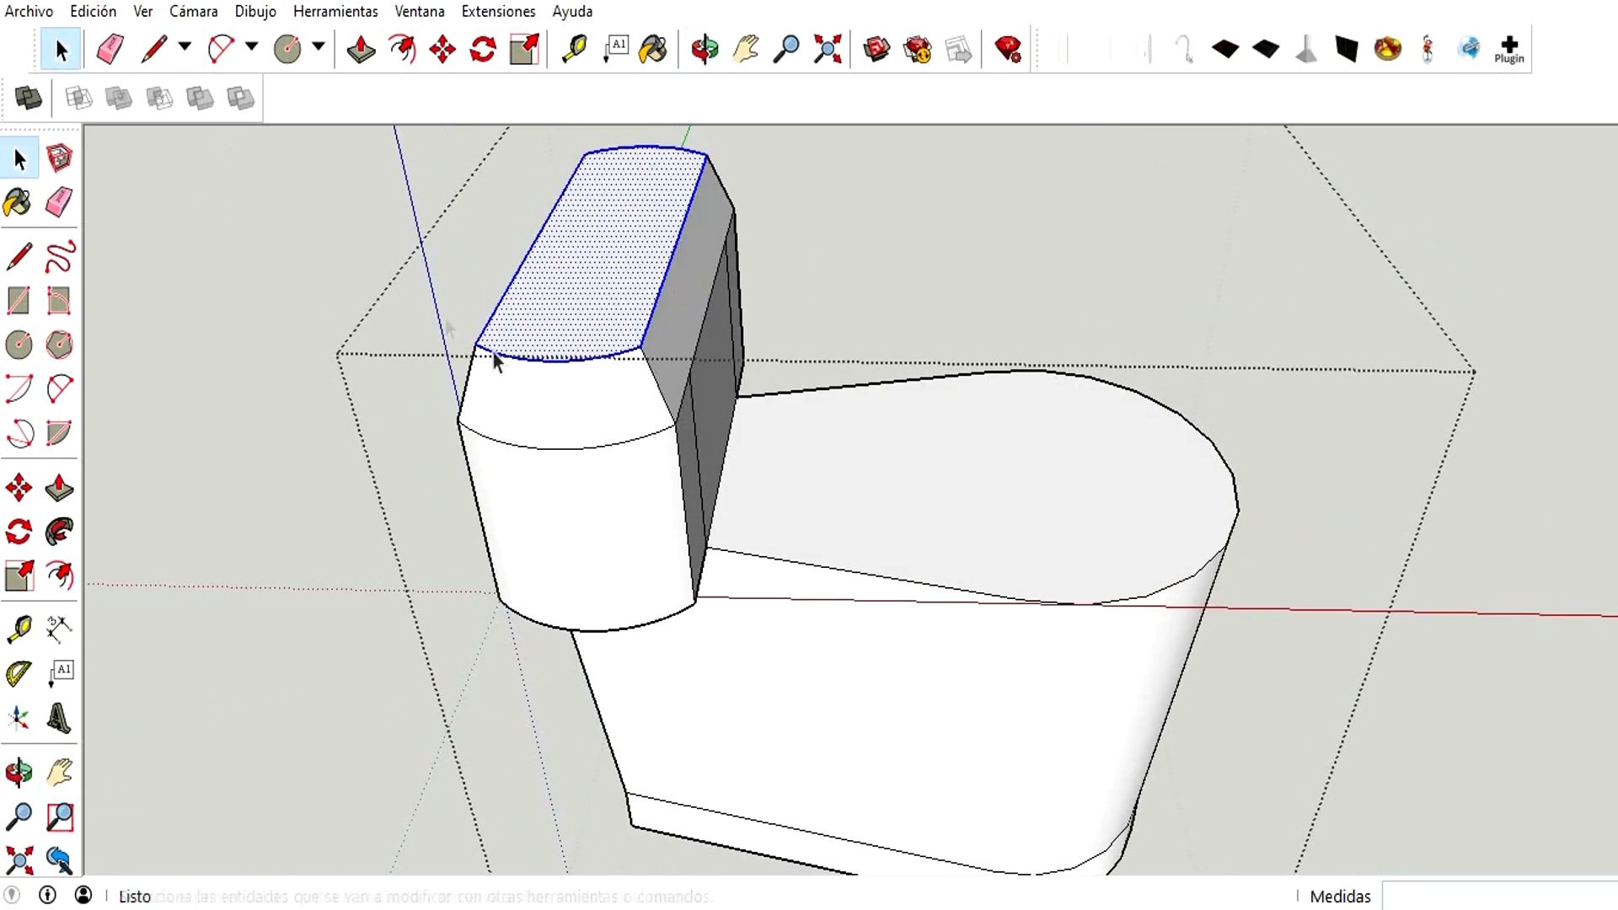
right_click(655, 375)
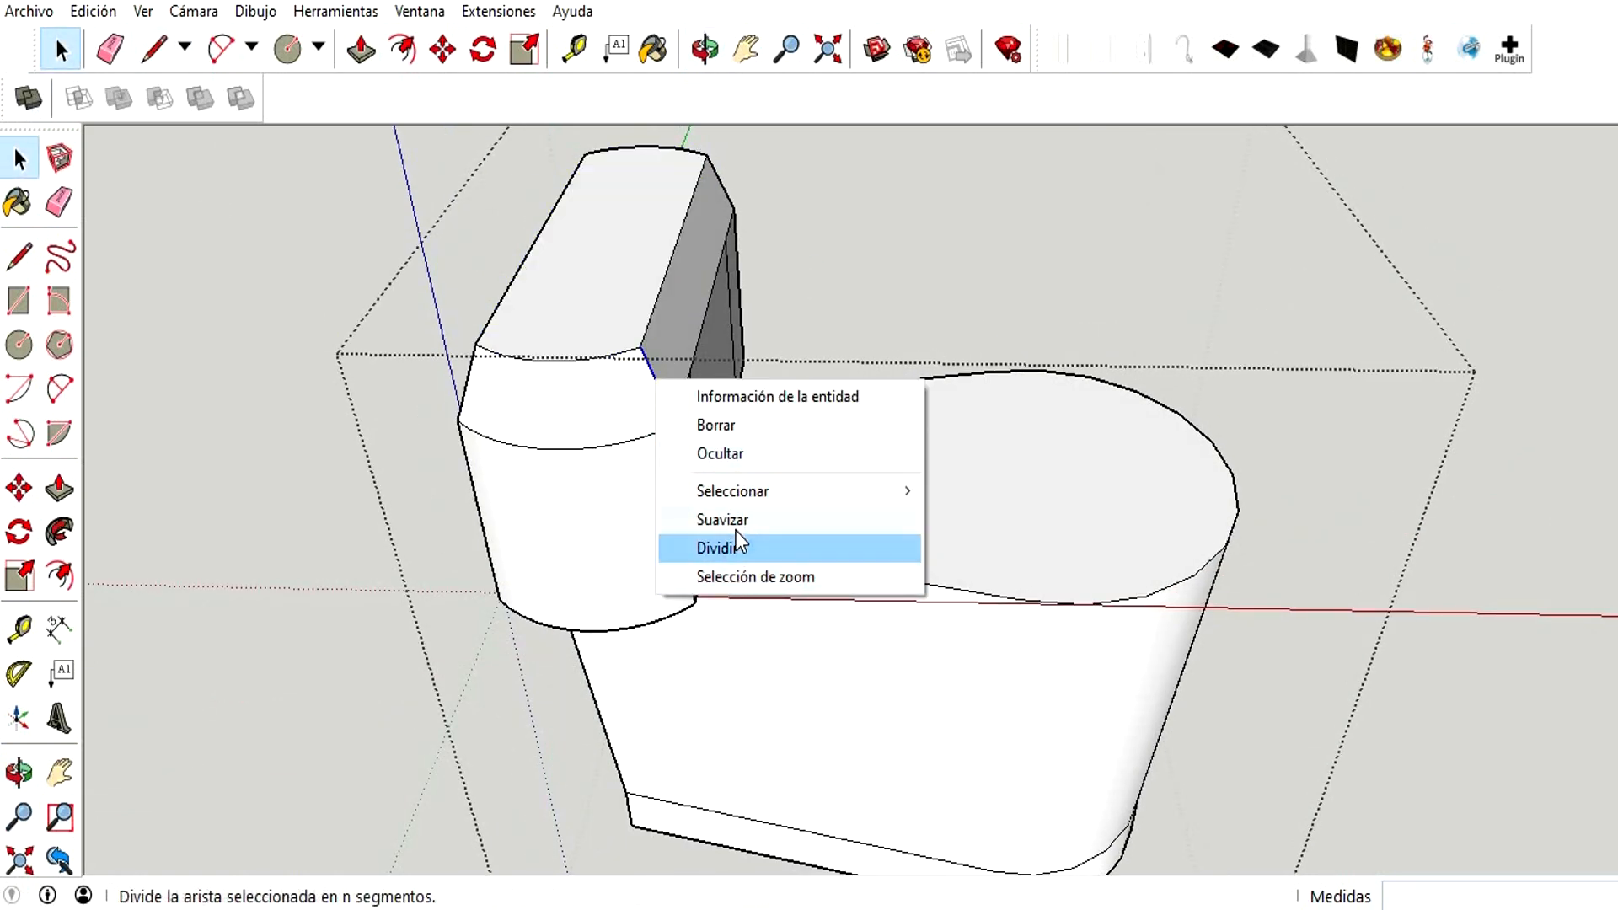
left_click(448, 391)
right_click(463, 377)
left_click(573, 518)
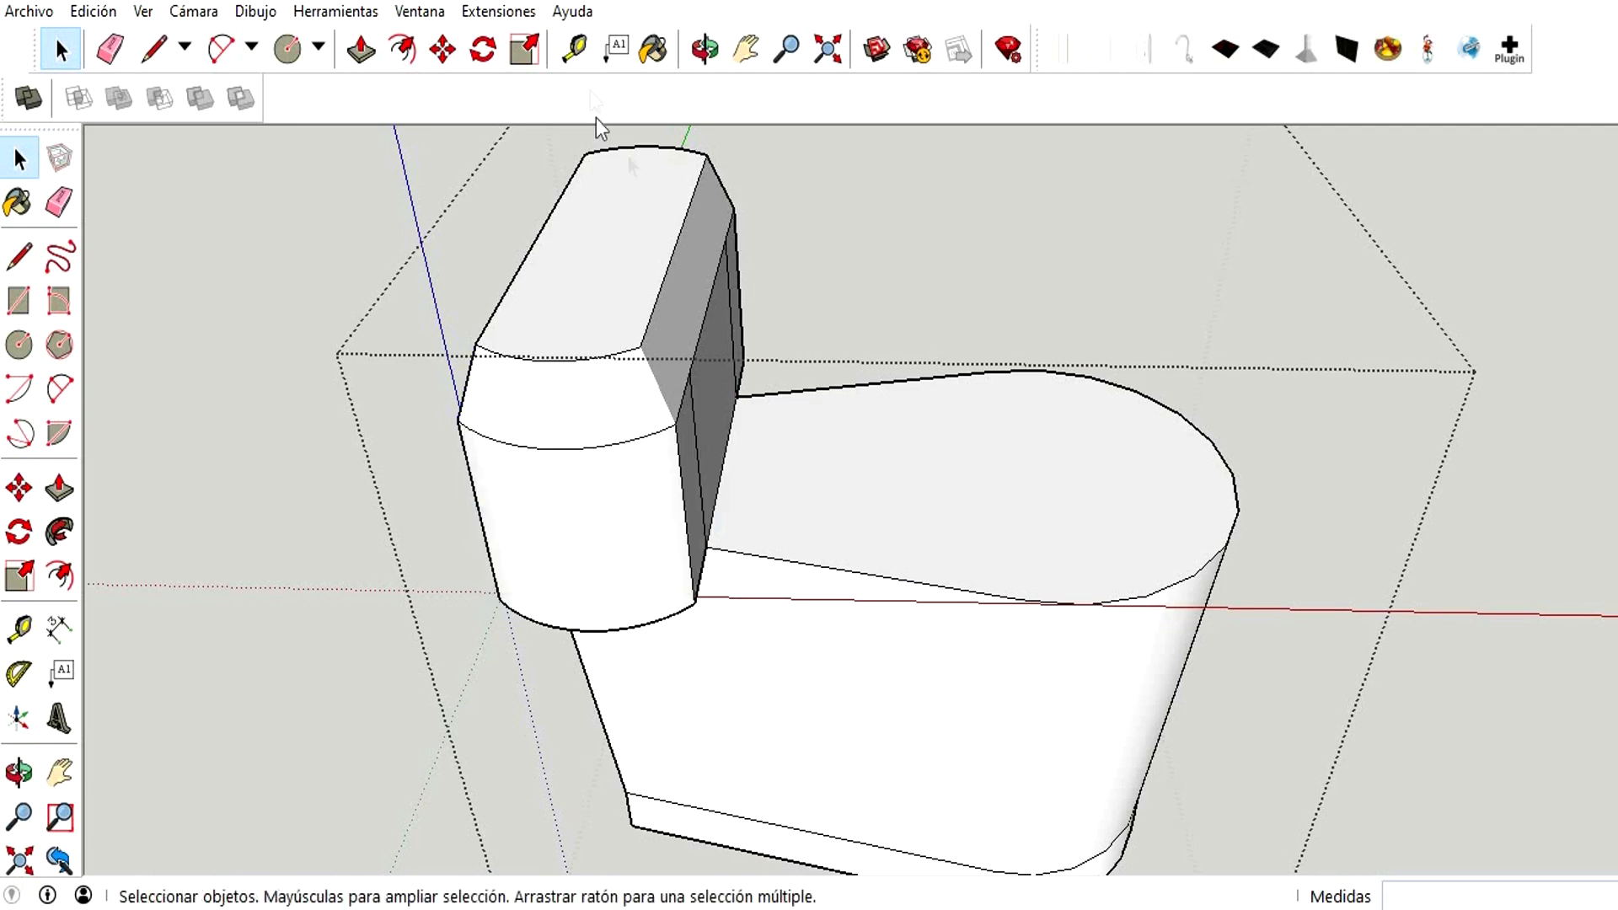
- Extrude both halves of the divided circle on the tank lid's top face 1.5 cm upward to form the flush button
left_click(705, 48)
left_click_drag(643, 253, 852, 274)
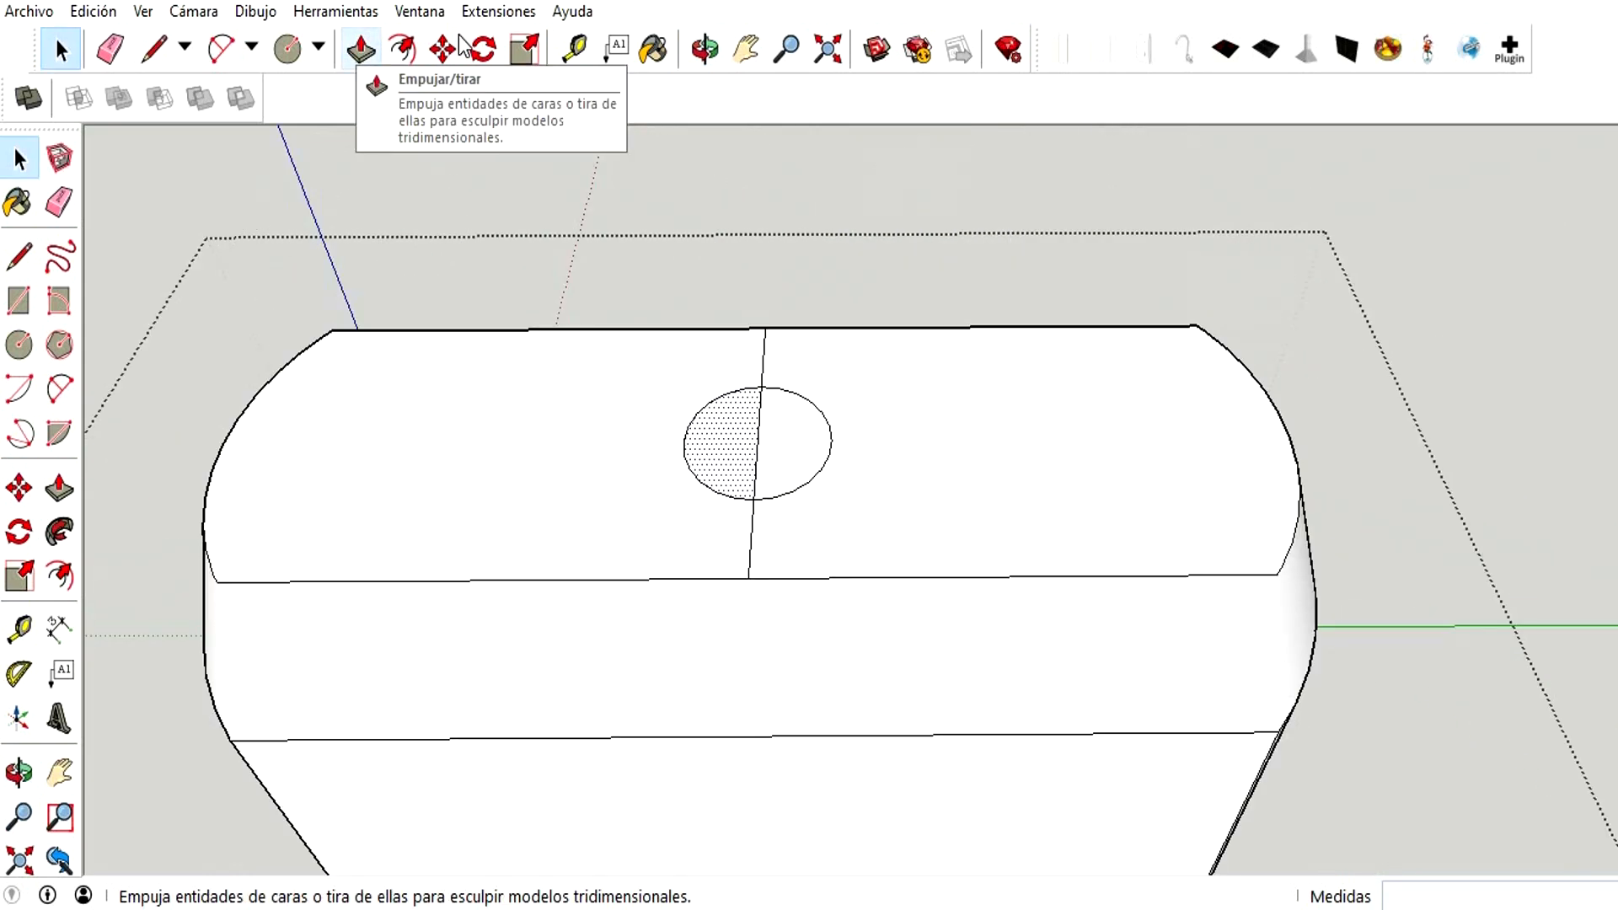
left_click(363, 50)
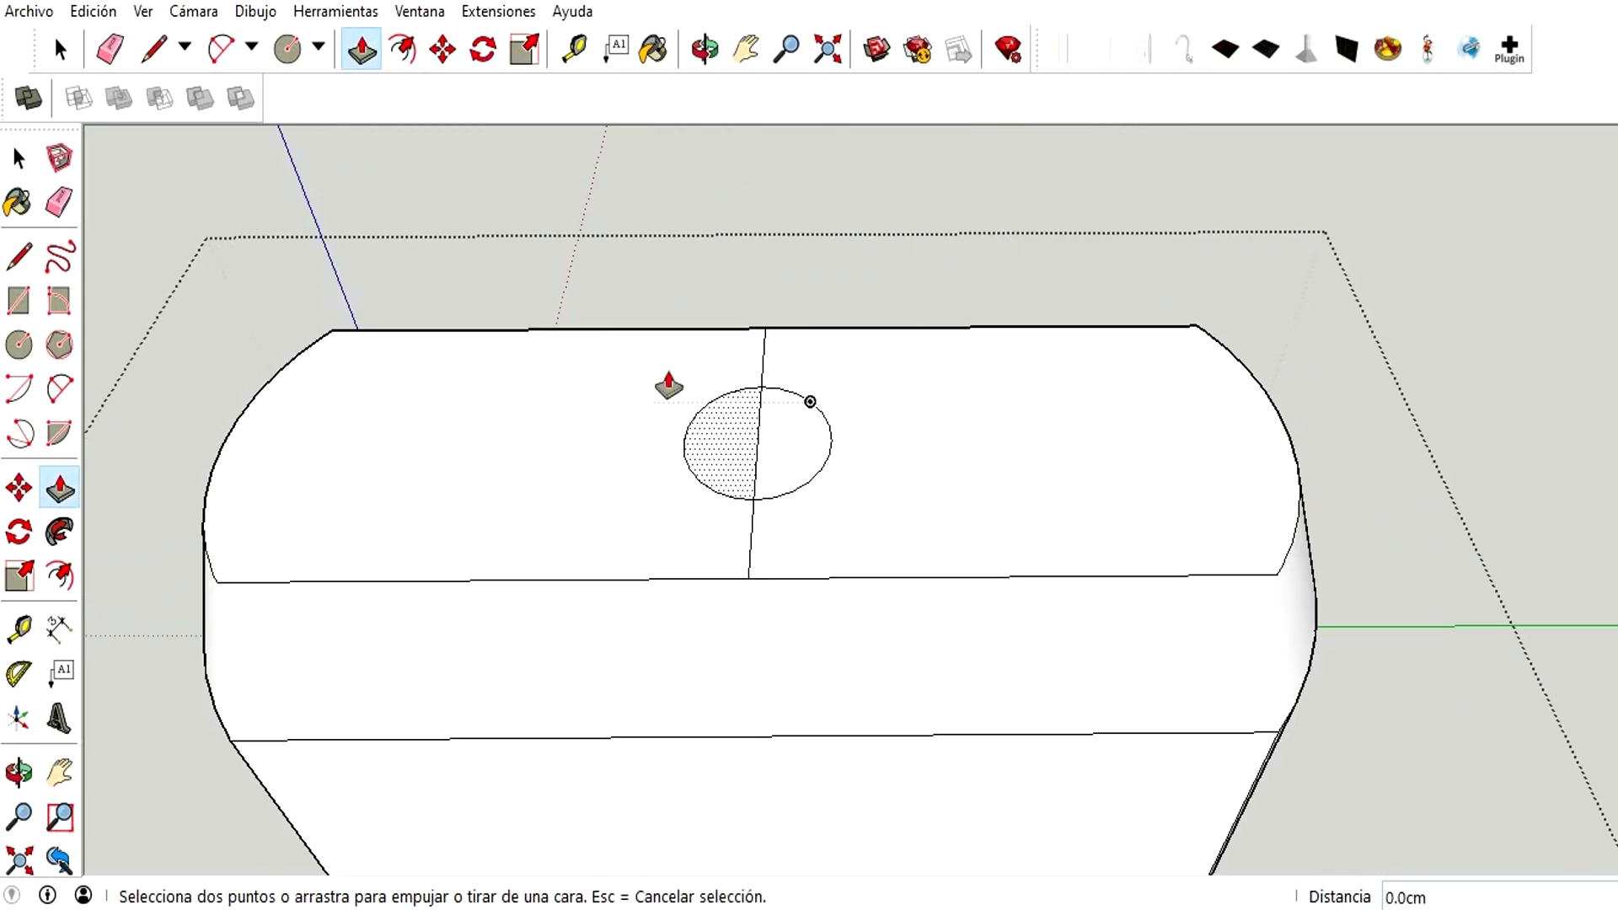
left_click_drag(720, 447, 727, 417)
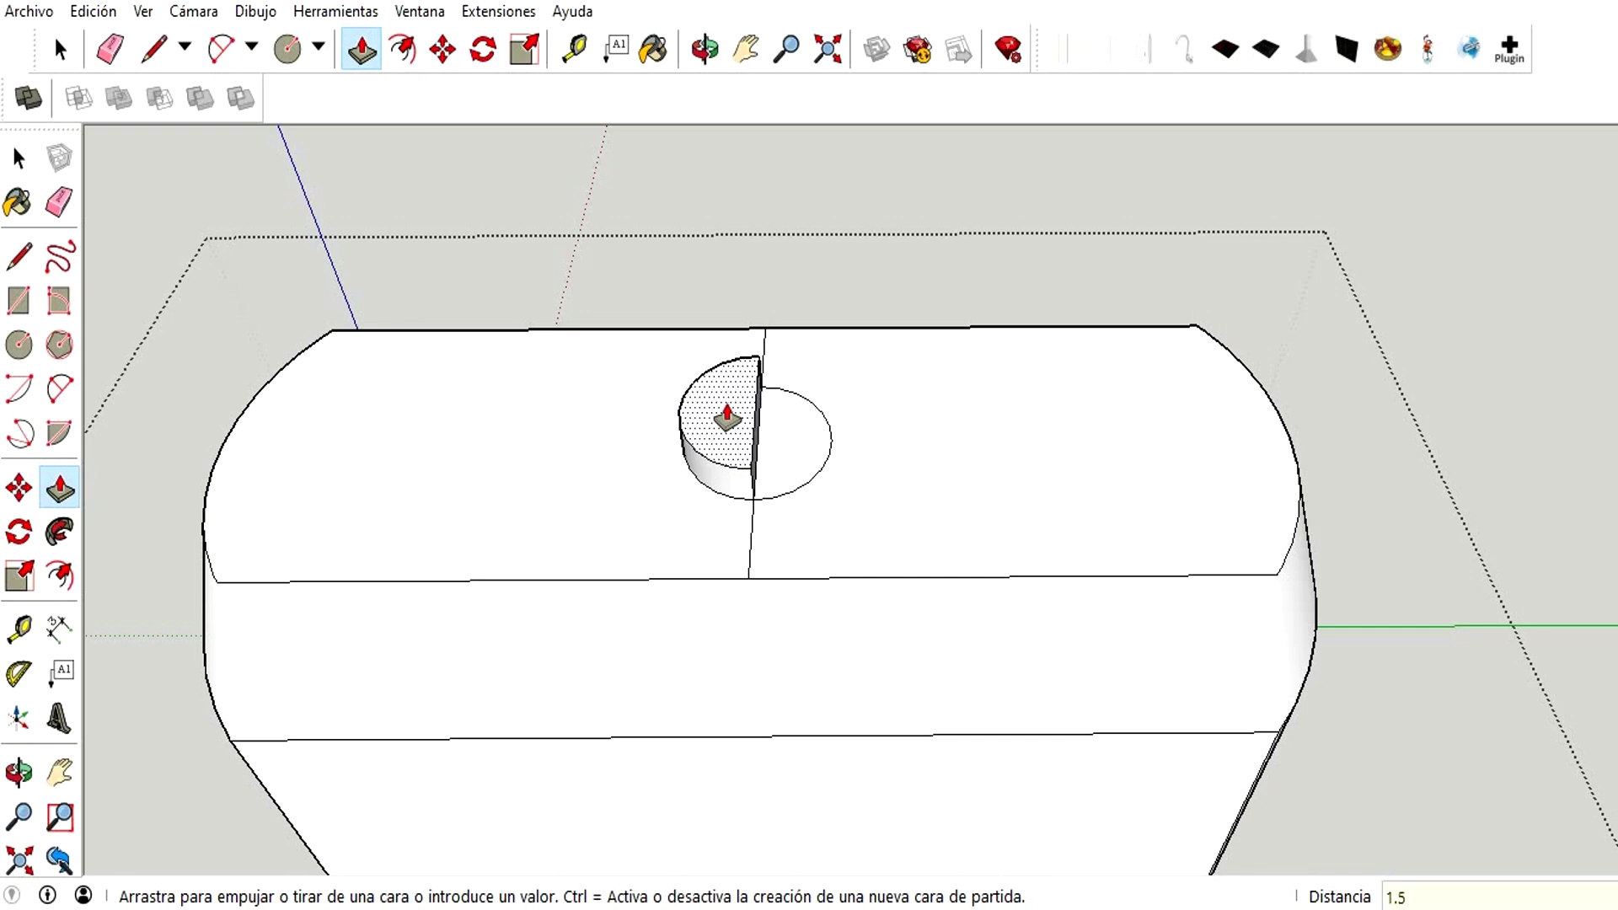
type("1.5")
key("Return")
double_click(786, 396)
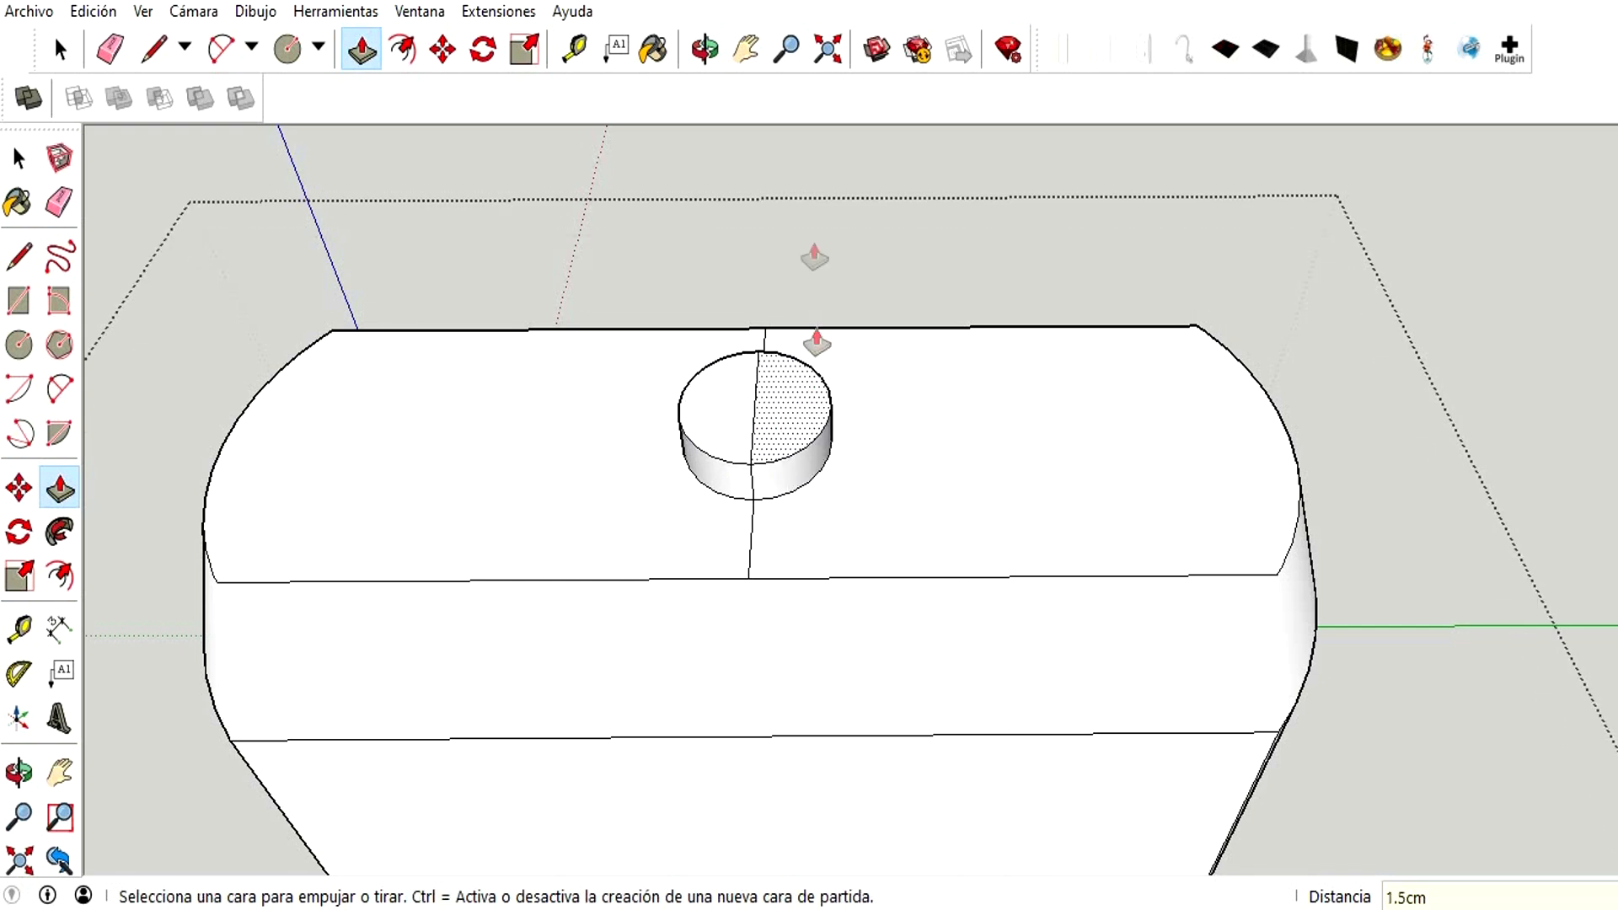
- Offset the outlines of both semicircular top faces of the flush button inward by 0.3 cm
left_click(704, 49)
left_click_drag(868, 363, 817, 502)
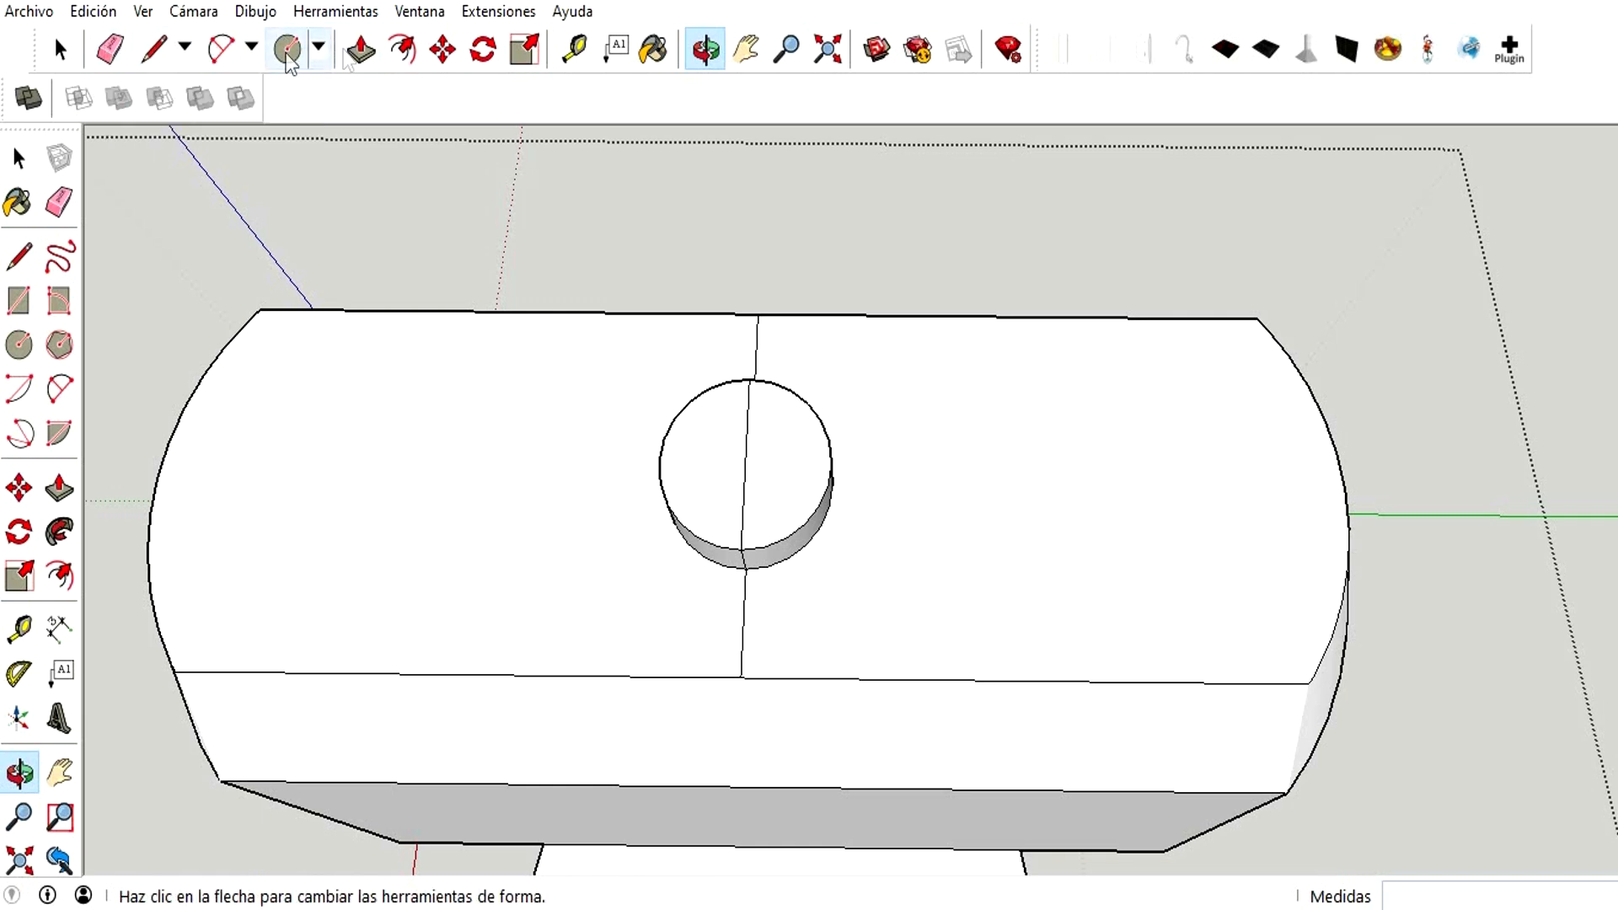
left_click(402, 49)
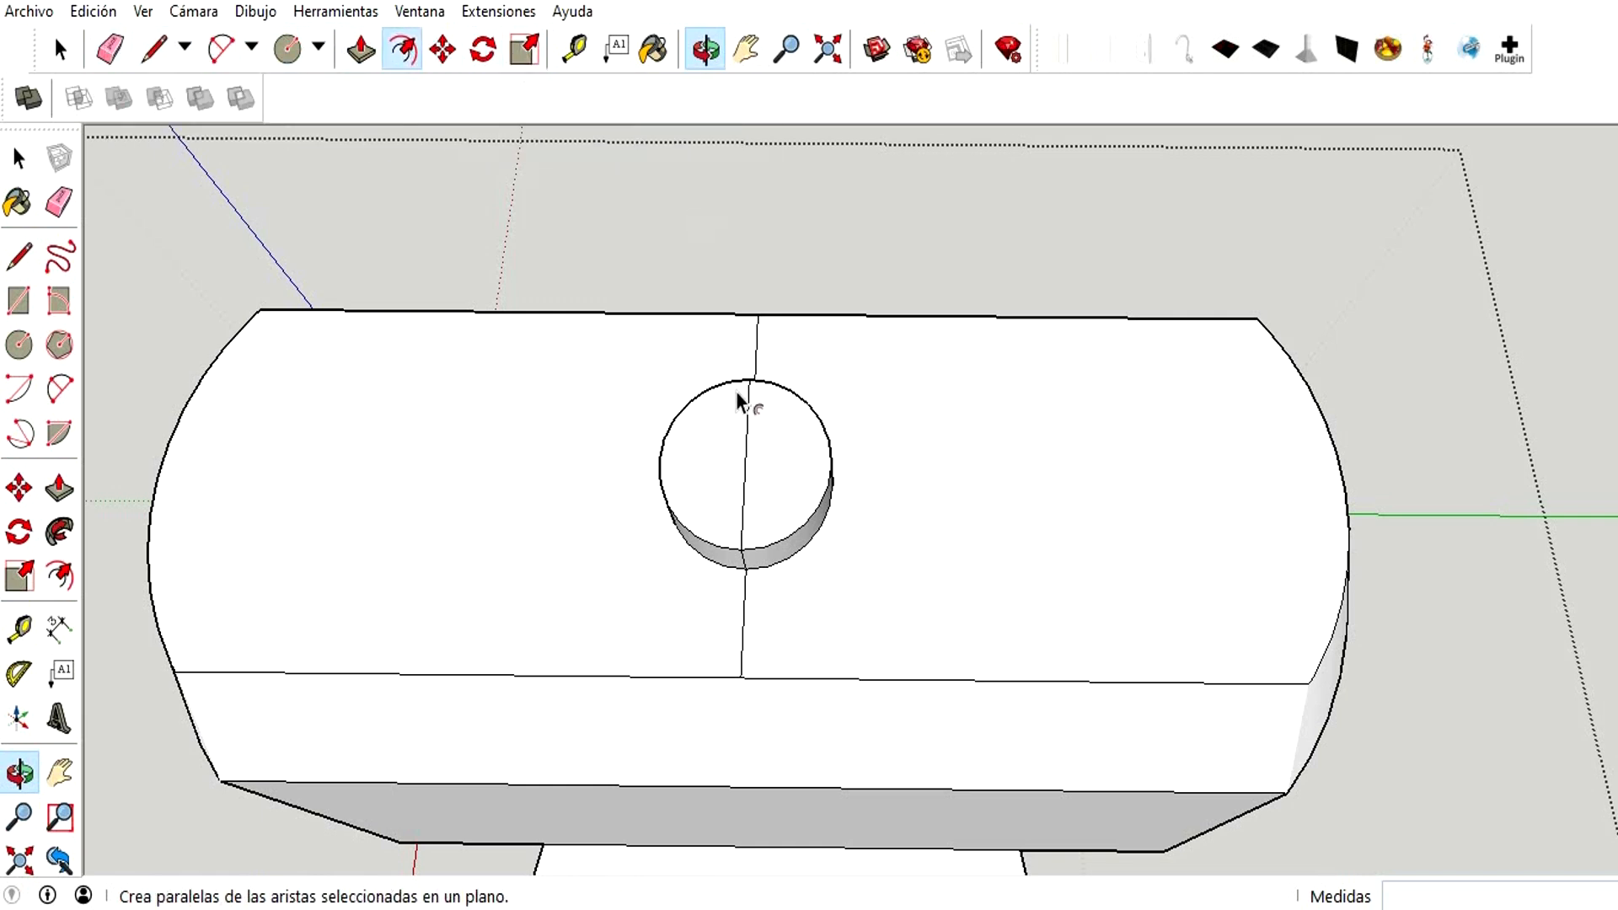
left_click(670, 460)
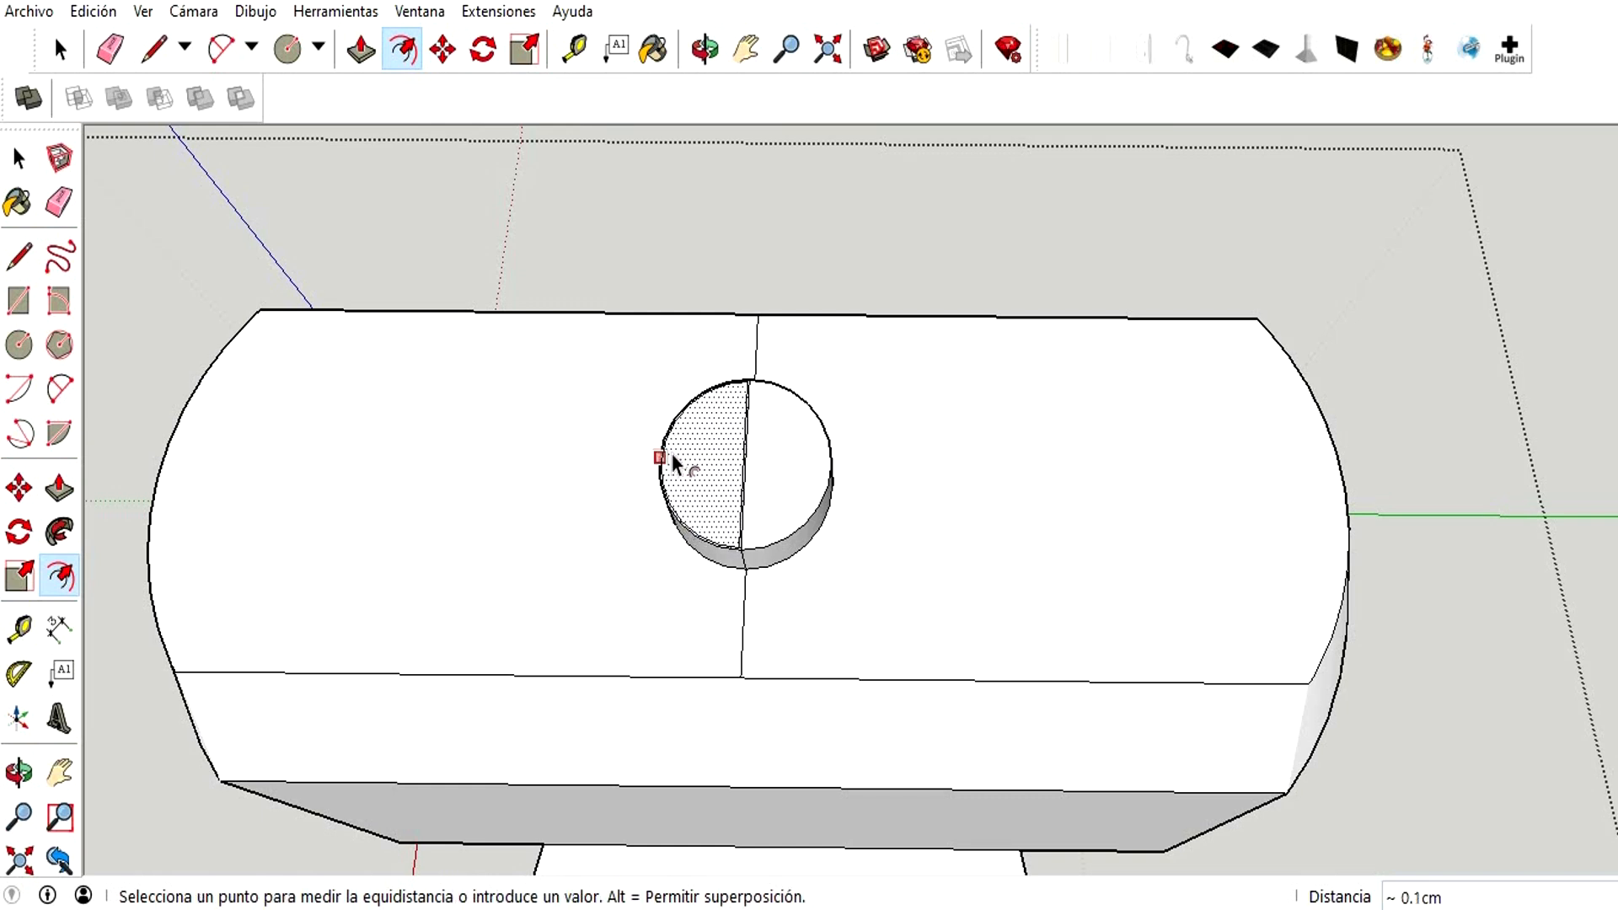
left_click(671, 453)
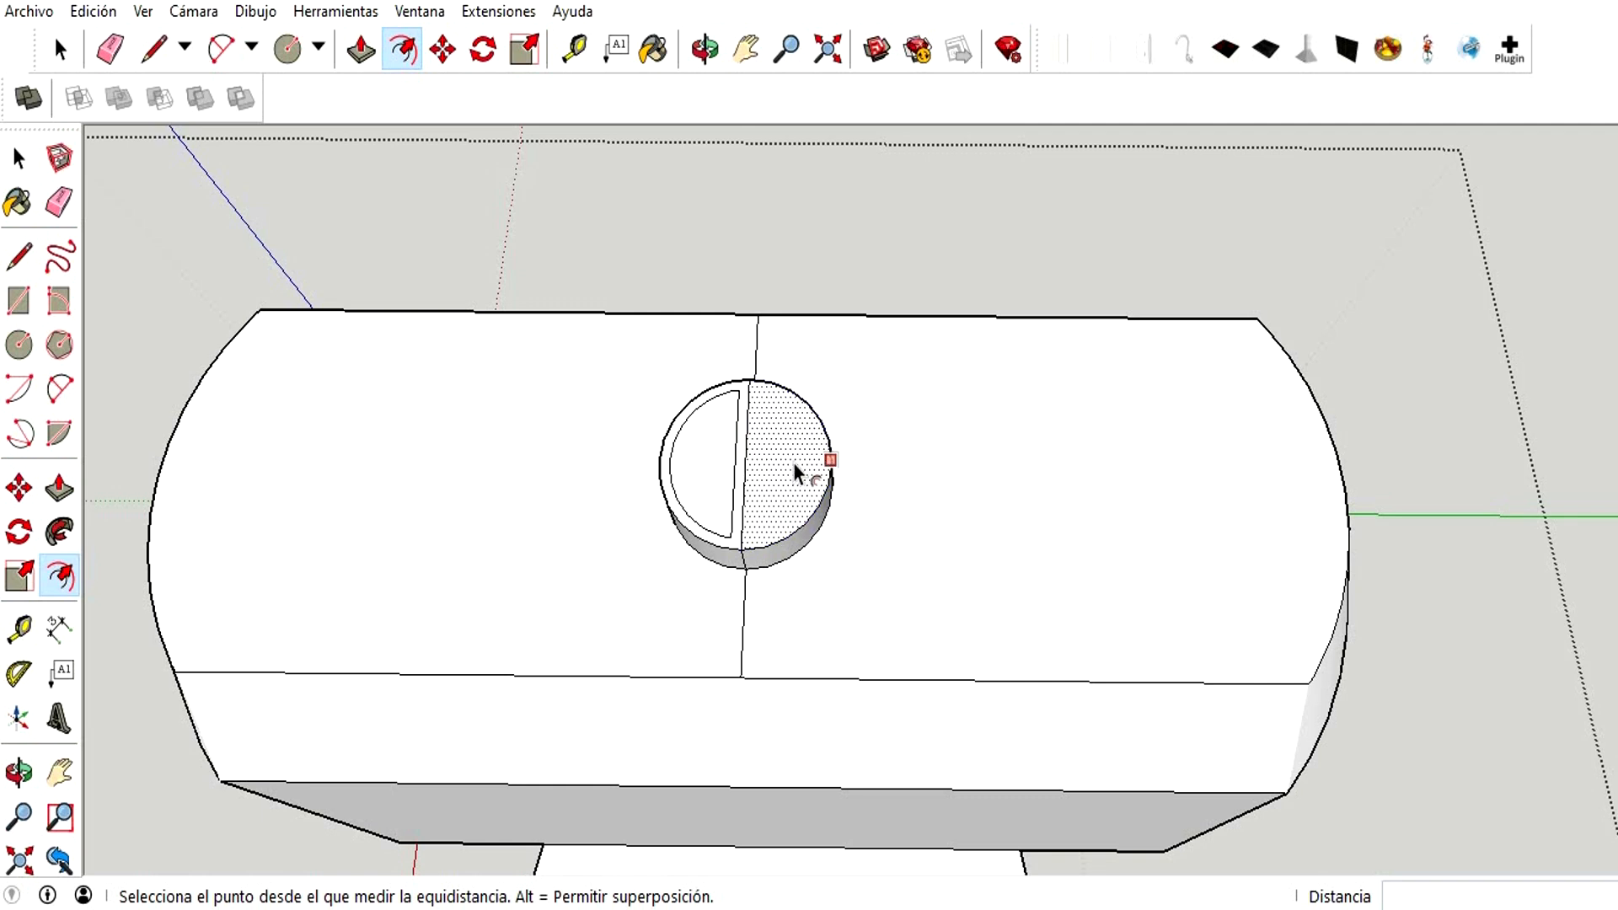
left_click(824, 459)
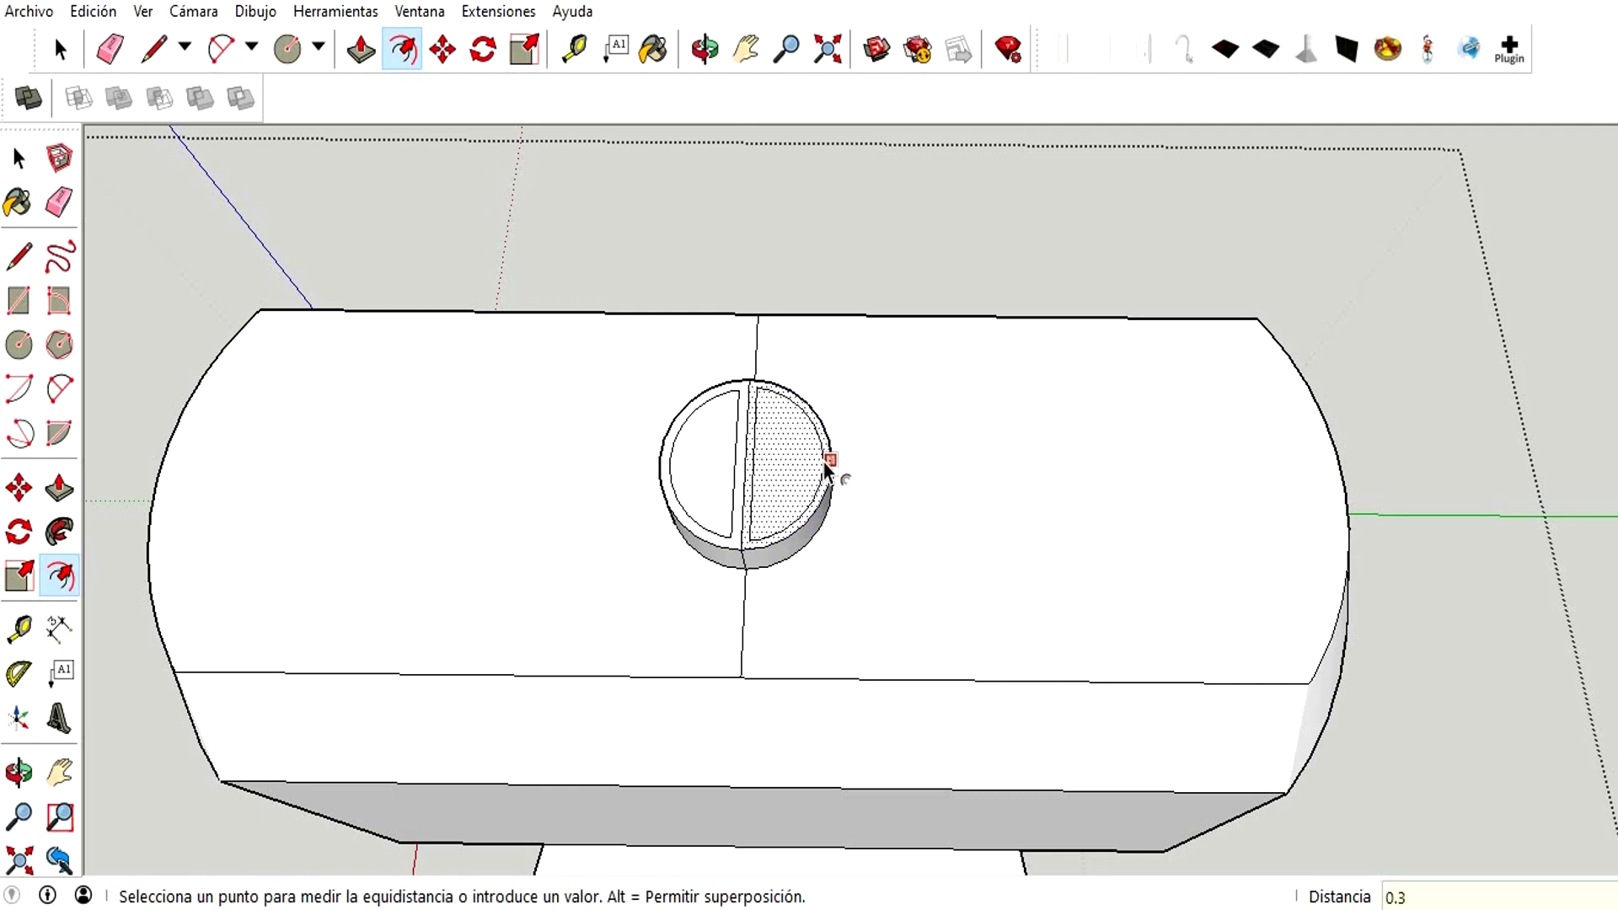
left_click(827, 466)
- Delete the centre dividing lines from the flush button's top and the tank lid's top face
key("space")
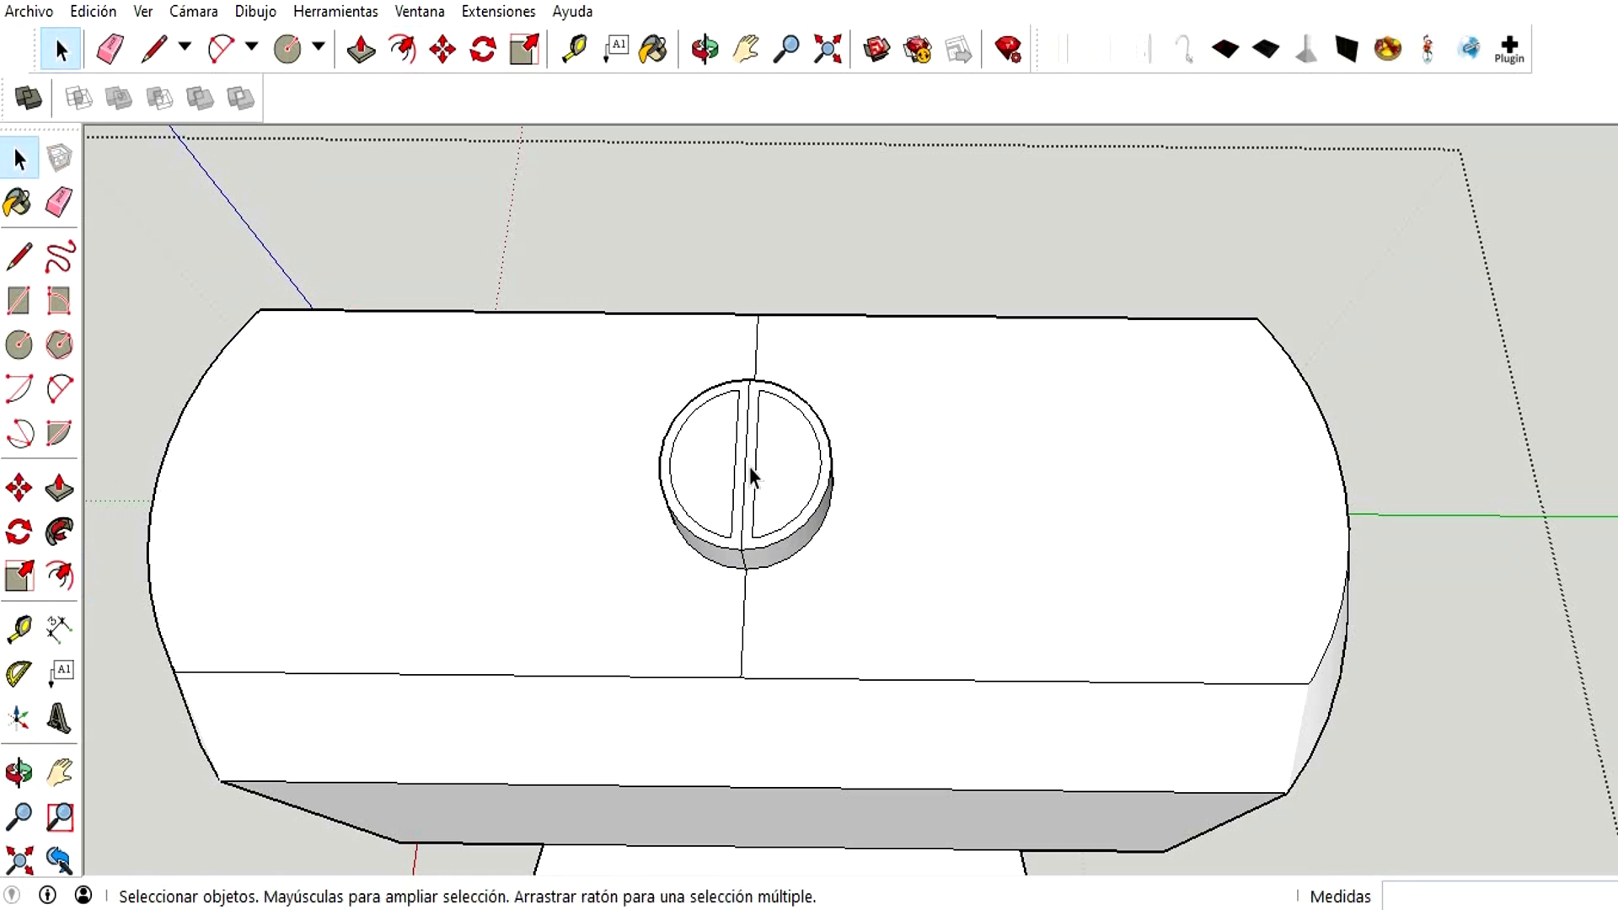
left_click(744, 469)
key("Delete")
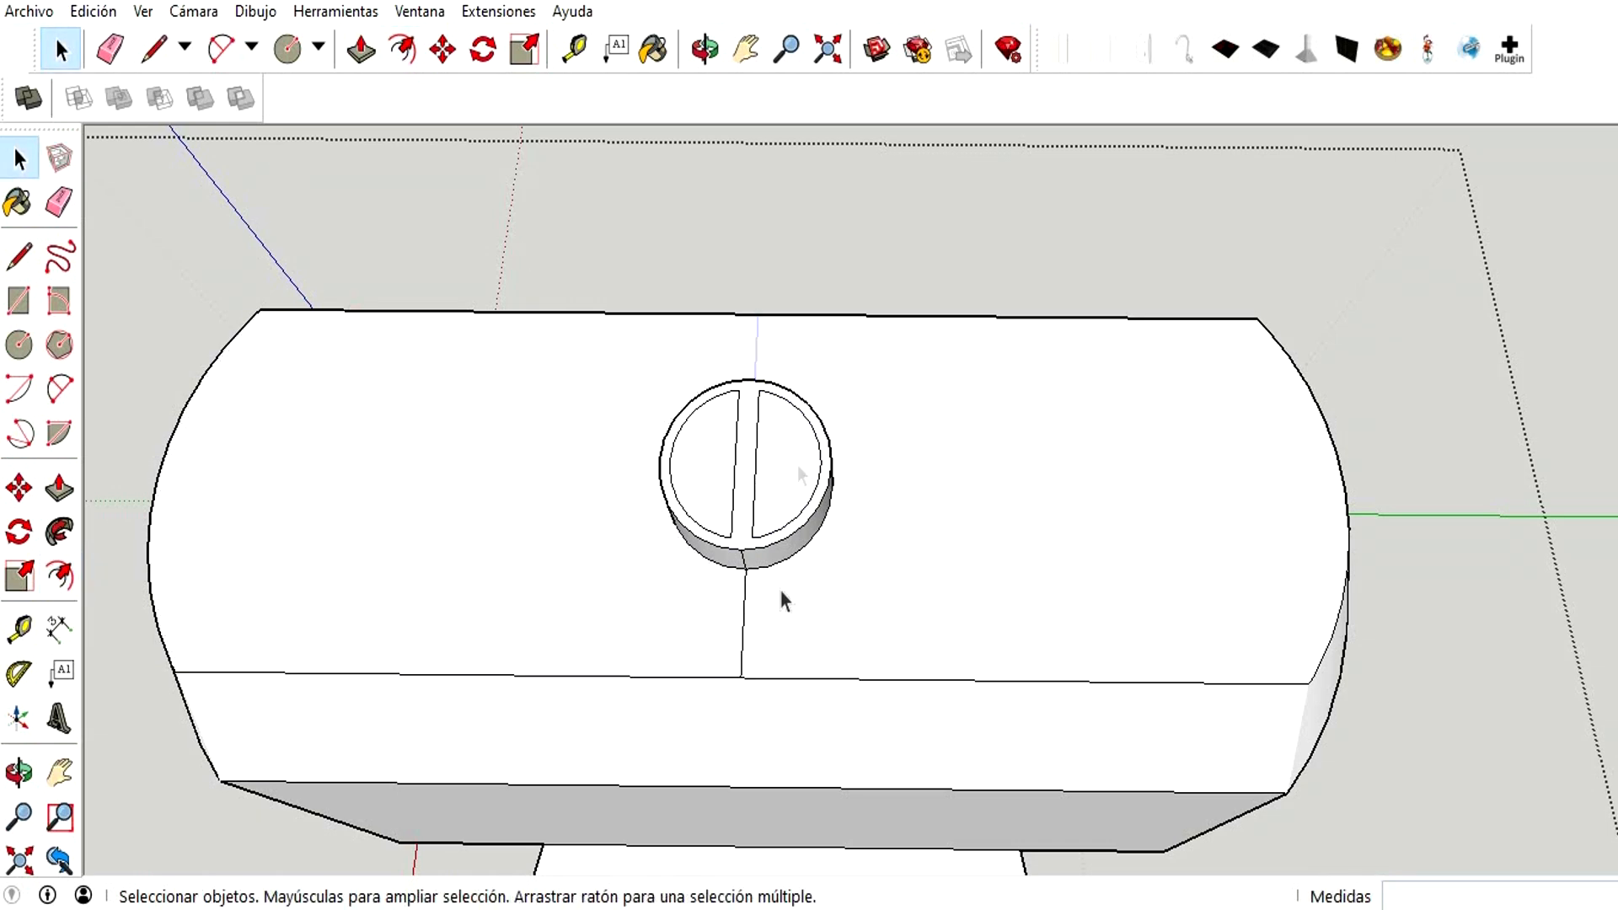
- Offset the outline of the bowl's top face inward to leave a narrow rim around it
key("o")
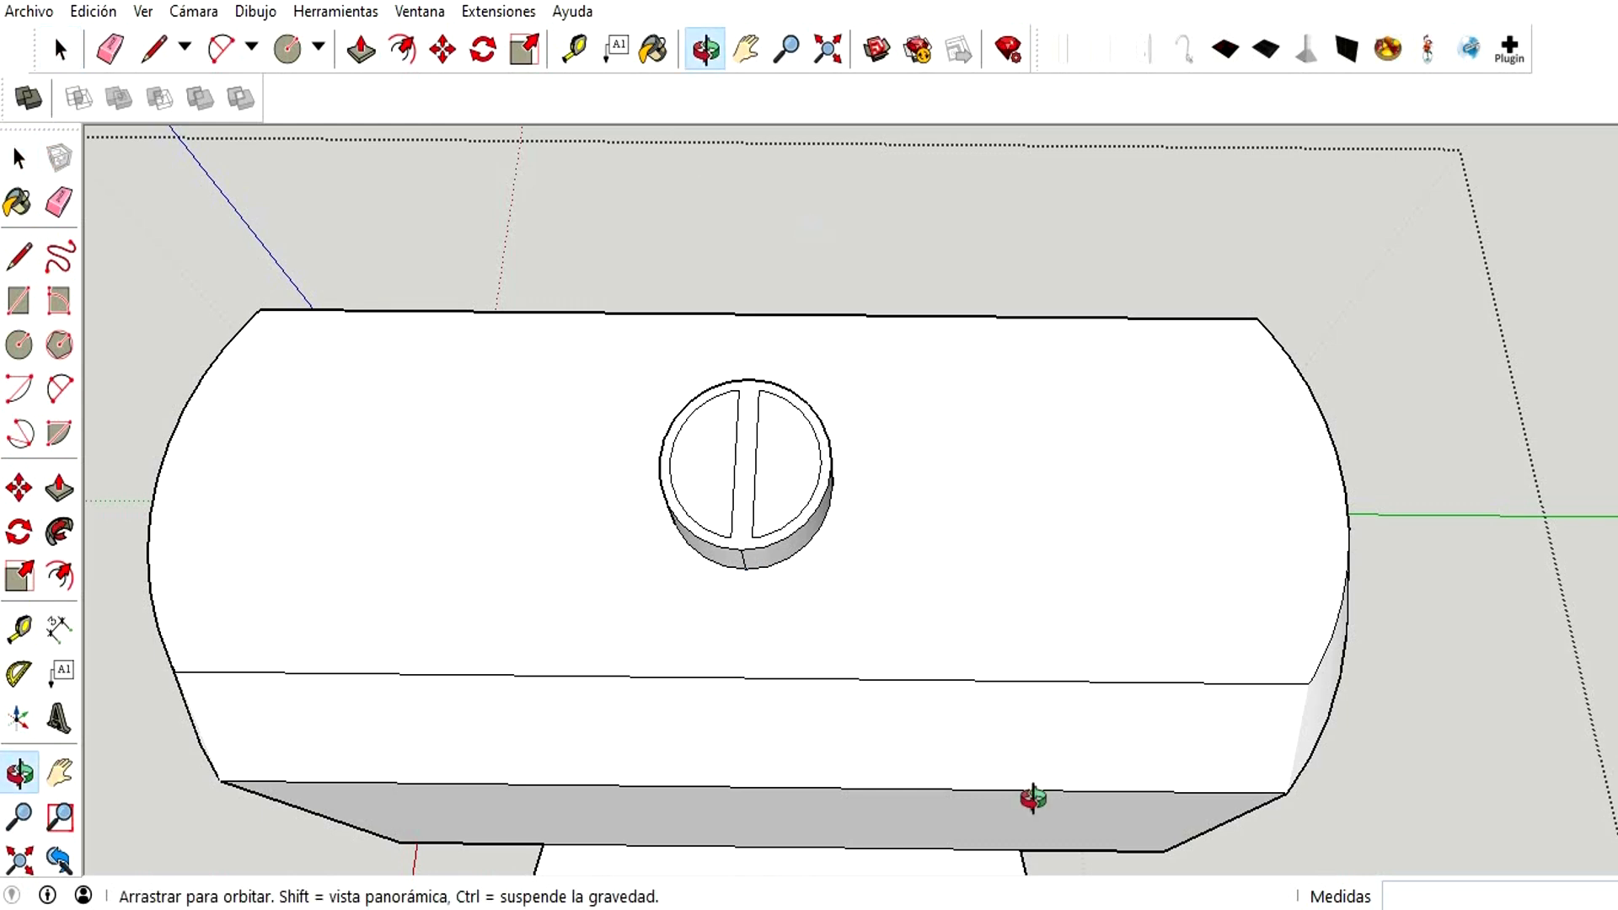
left_click_drag(1036, 794, 686, 213)
key("h")
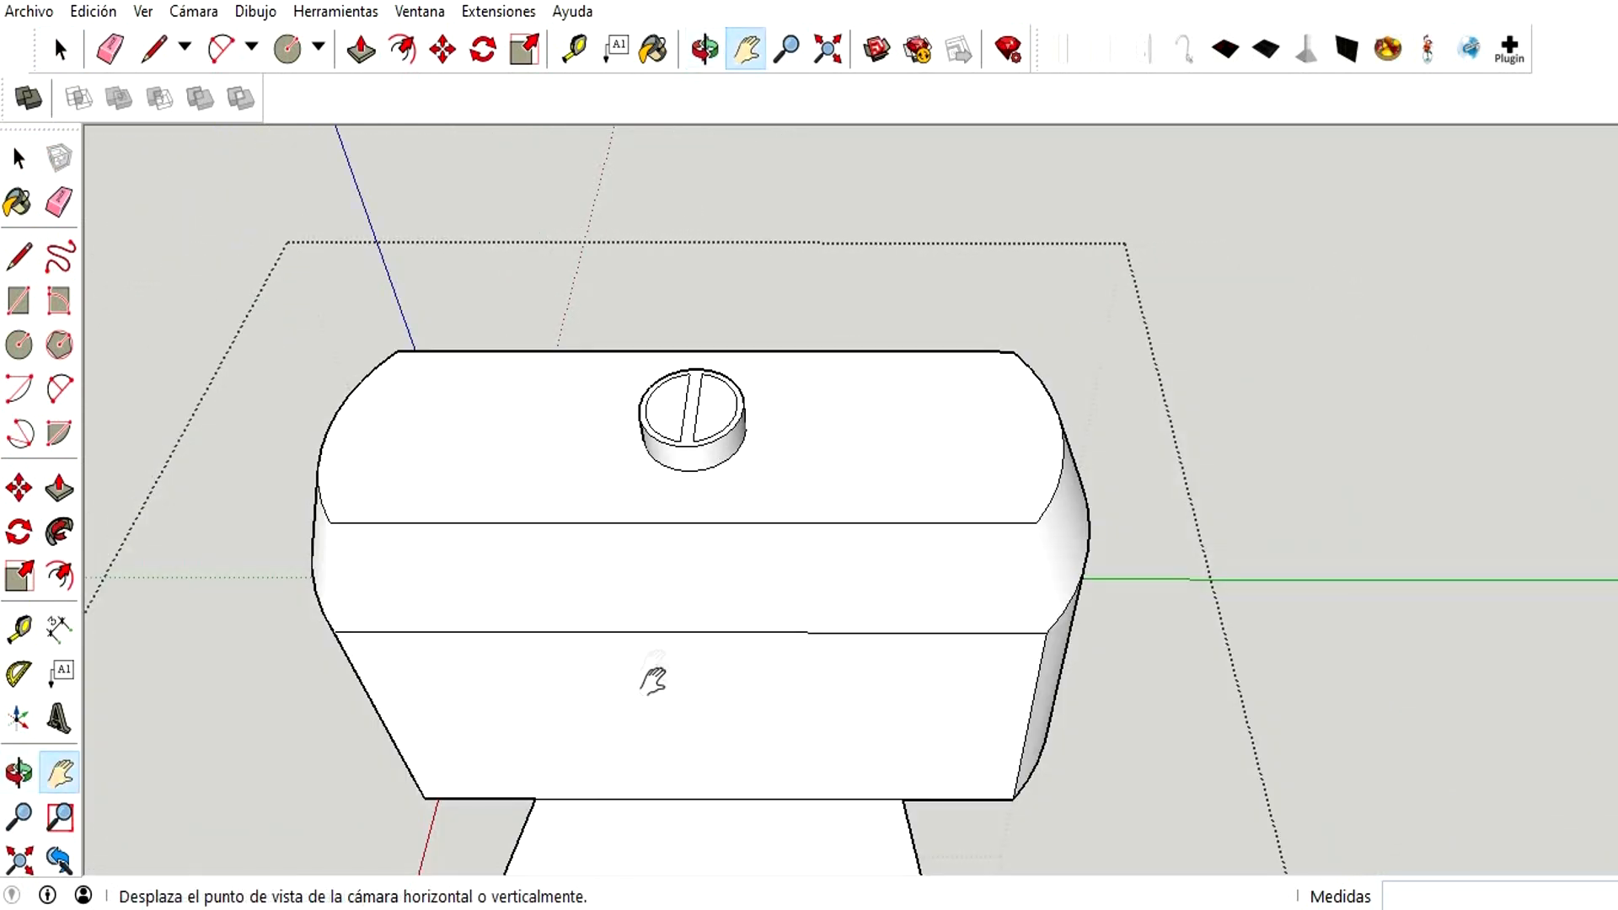
left_click_drag(654, 671, 665, 439)
scroll(666, 440, "down", 3)
left_click_drag(657, 759, 796, 742)
key("f")
left_click(790, 871)
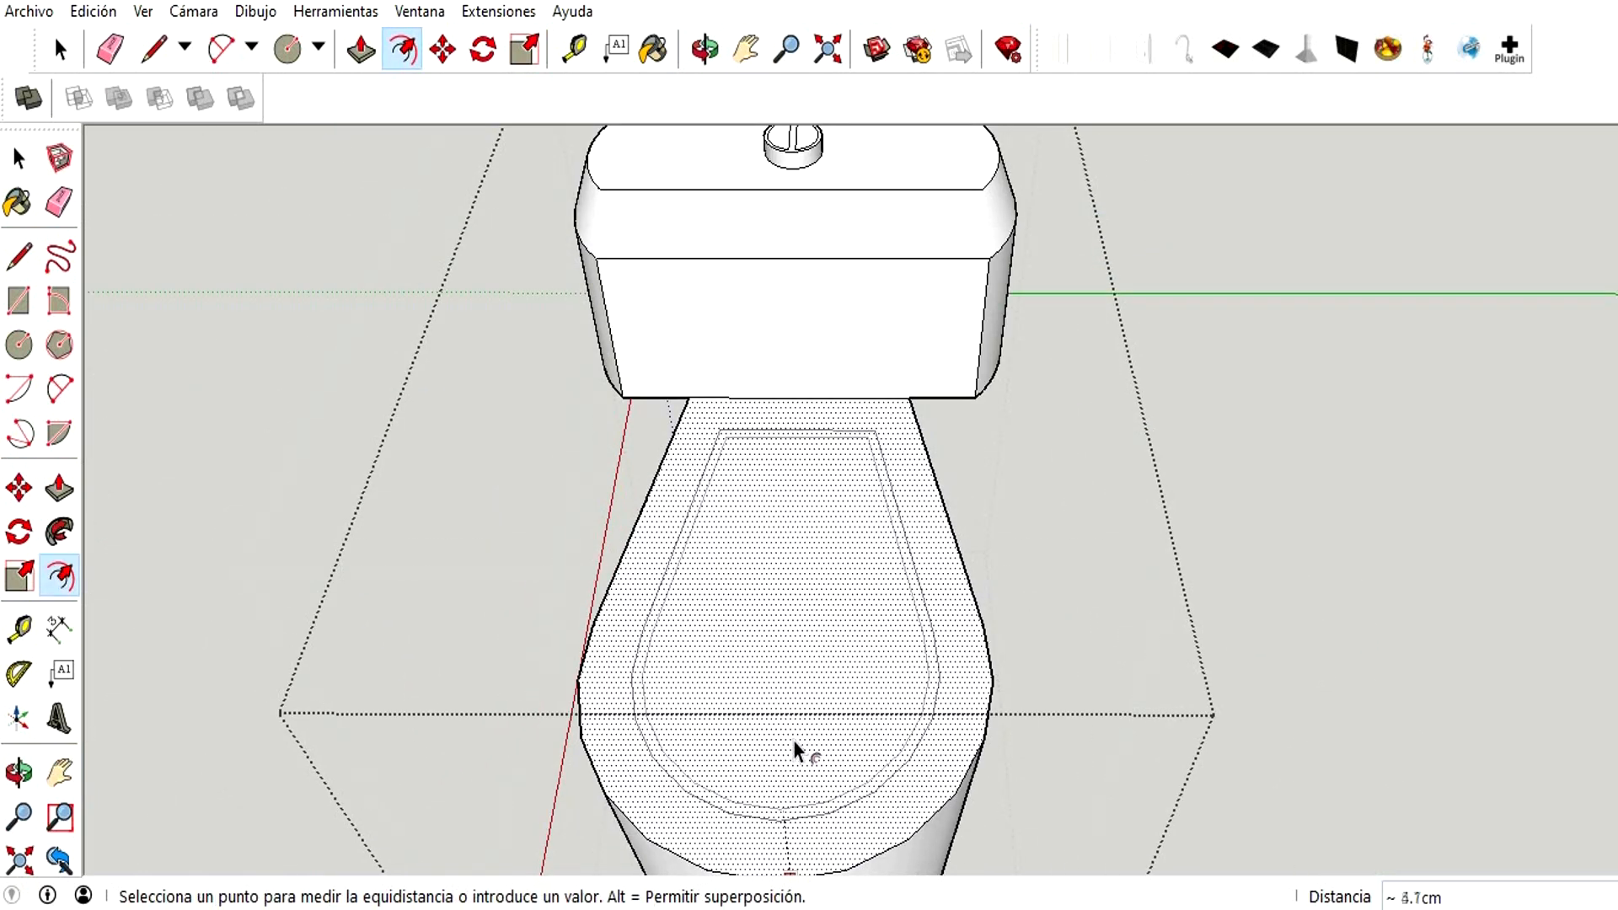
left_click(813, 848)
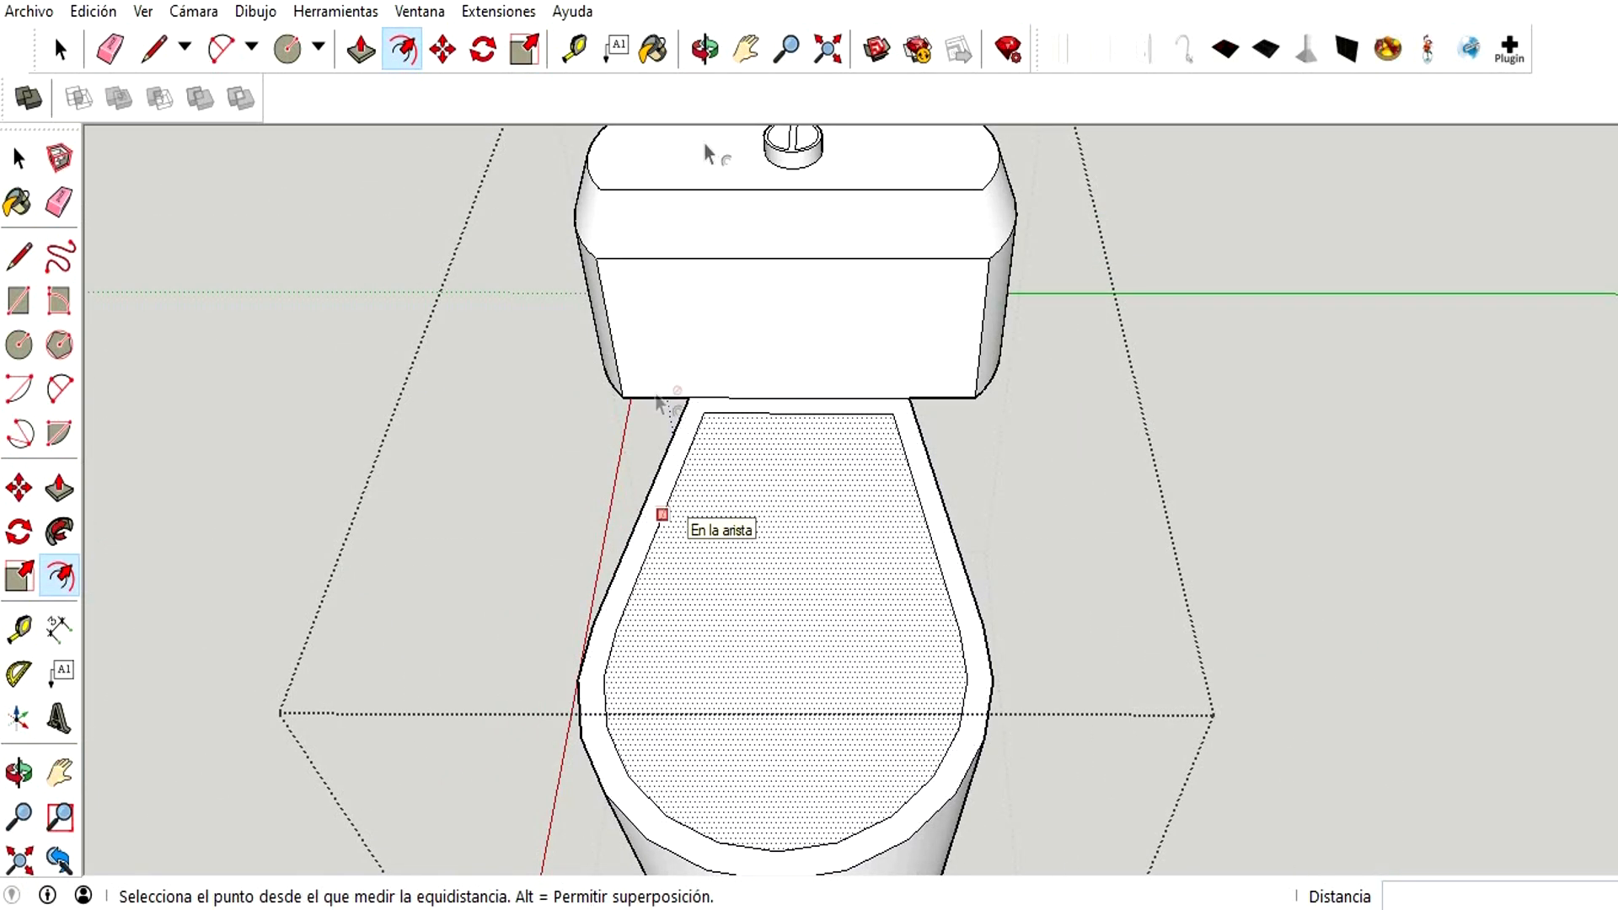
- Extrude the inner face of the bowl's top slightly upward to form a raised seat cover inside the rim
left_click(704, 49)
left_click_drag(843, 354, 969, 388)
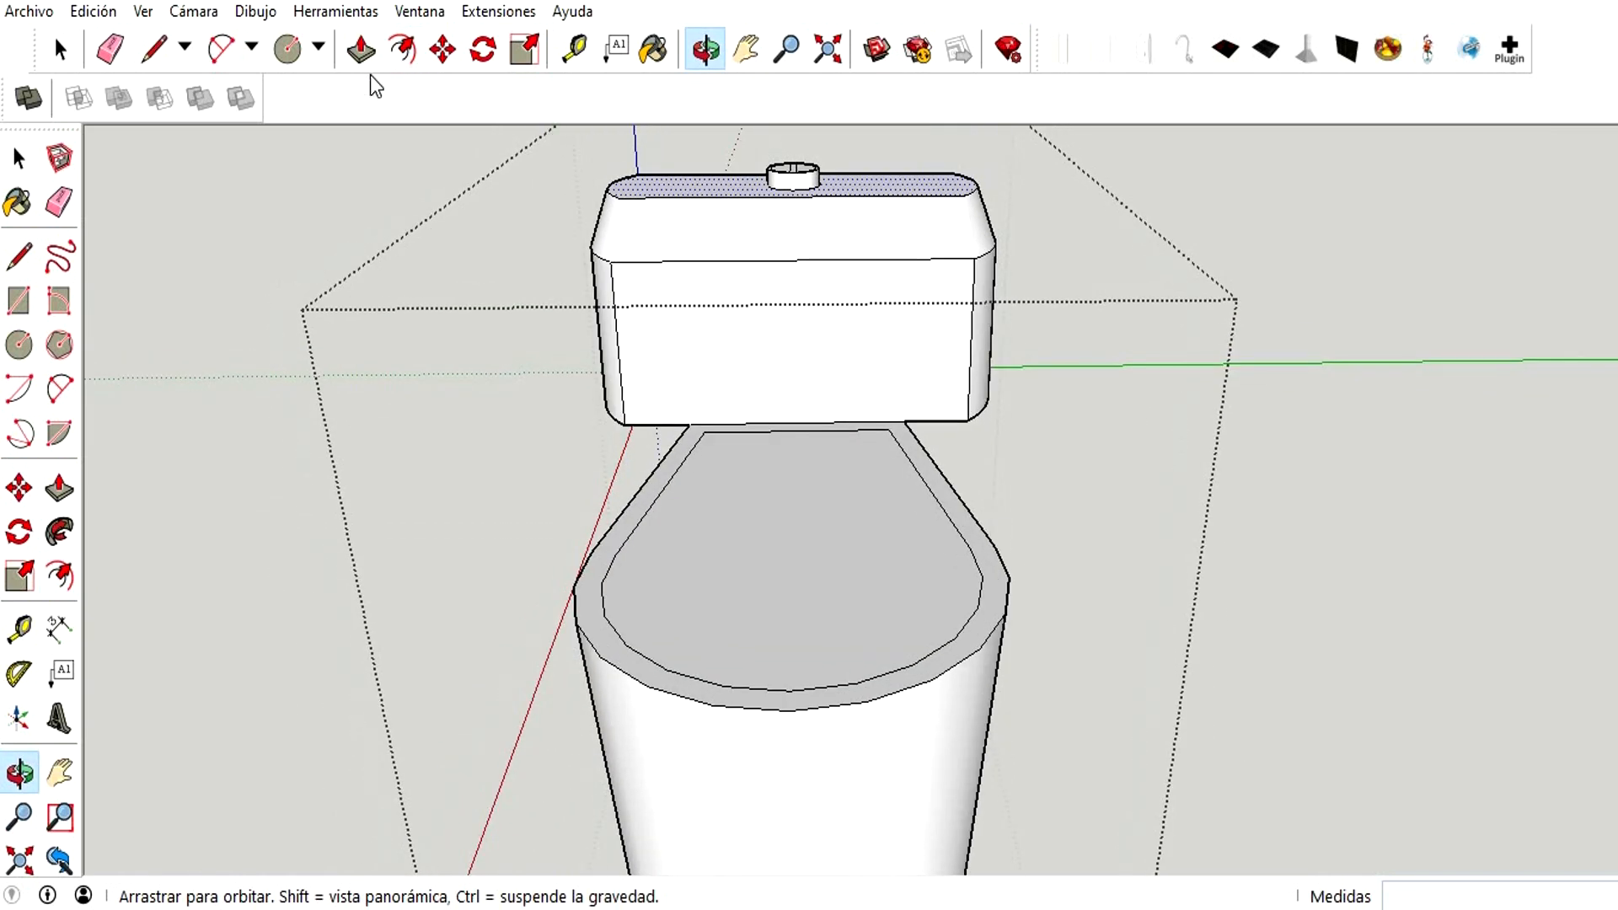
left_click(362, 59)
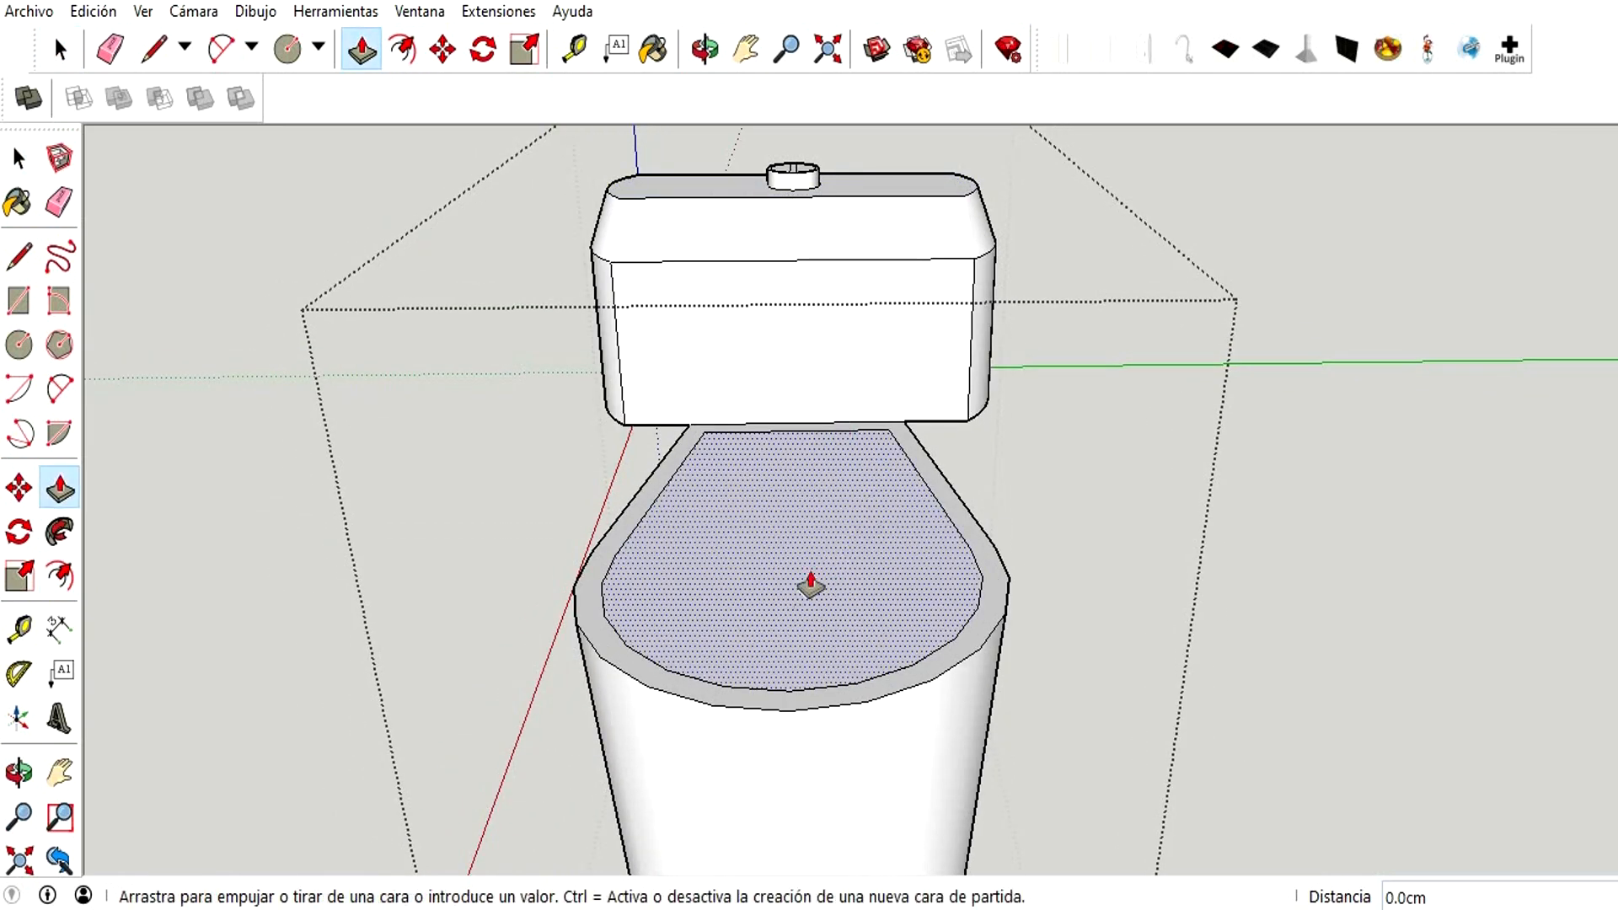
left_click_drag(809, 588, 811, 586)
key("Return")
left_click(704, 49)
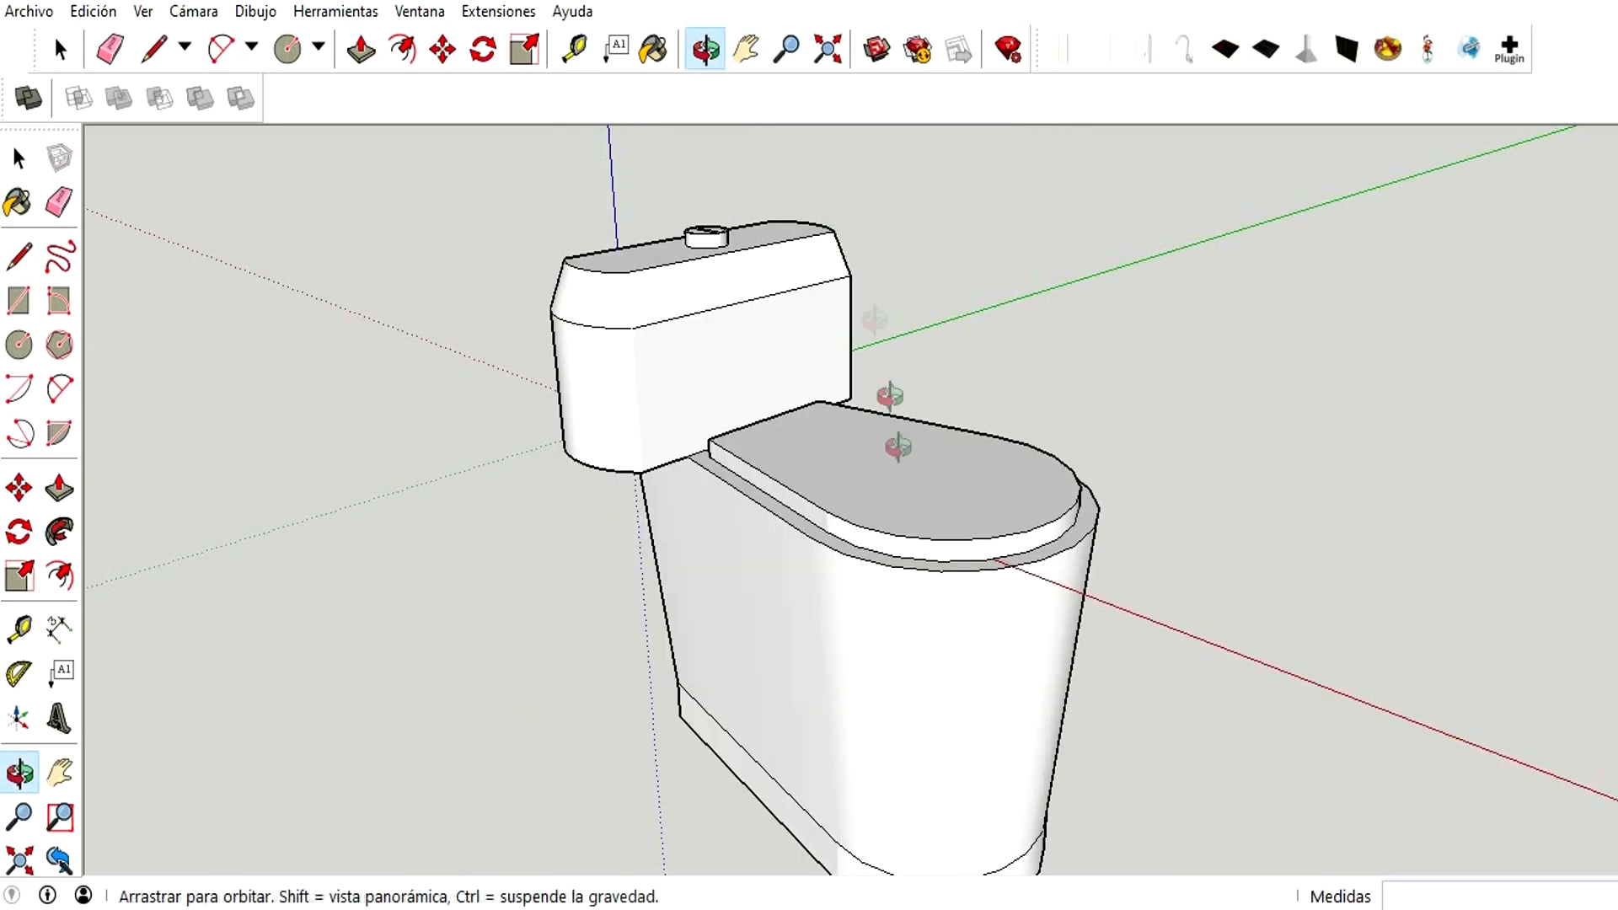
left_click_drag(896, 444, 727, 316)
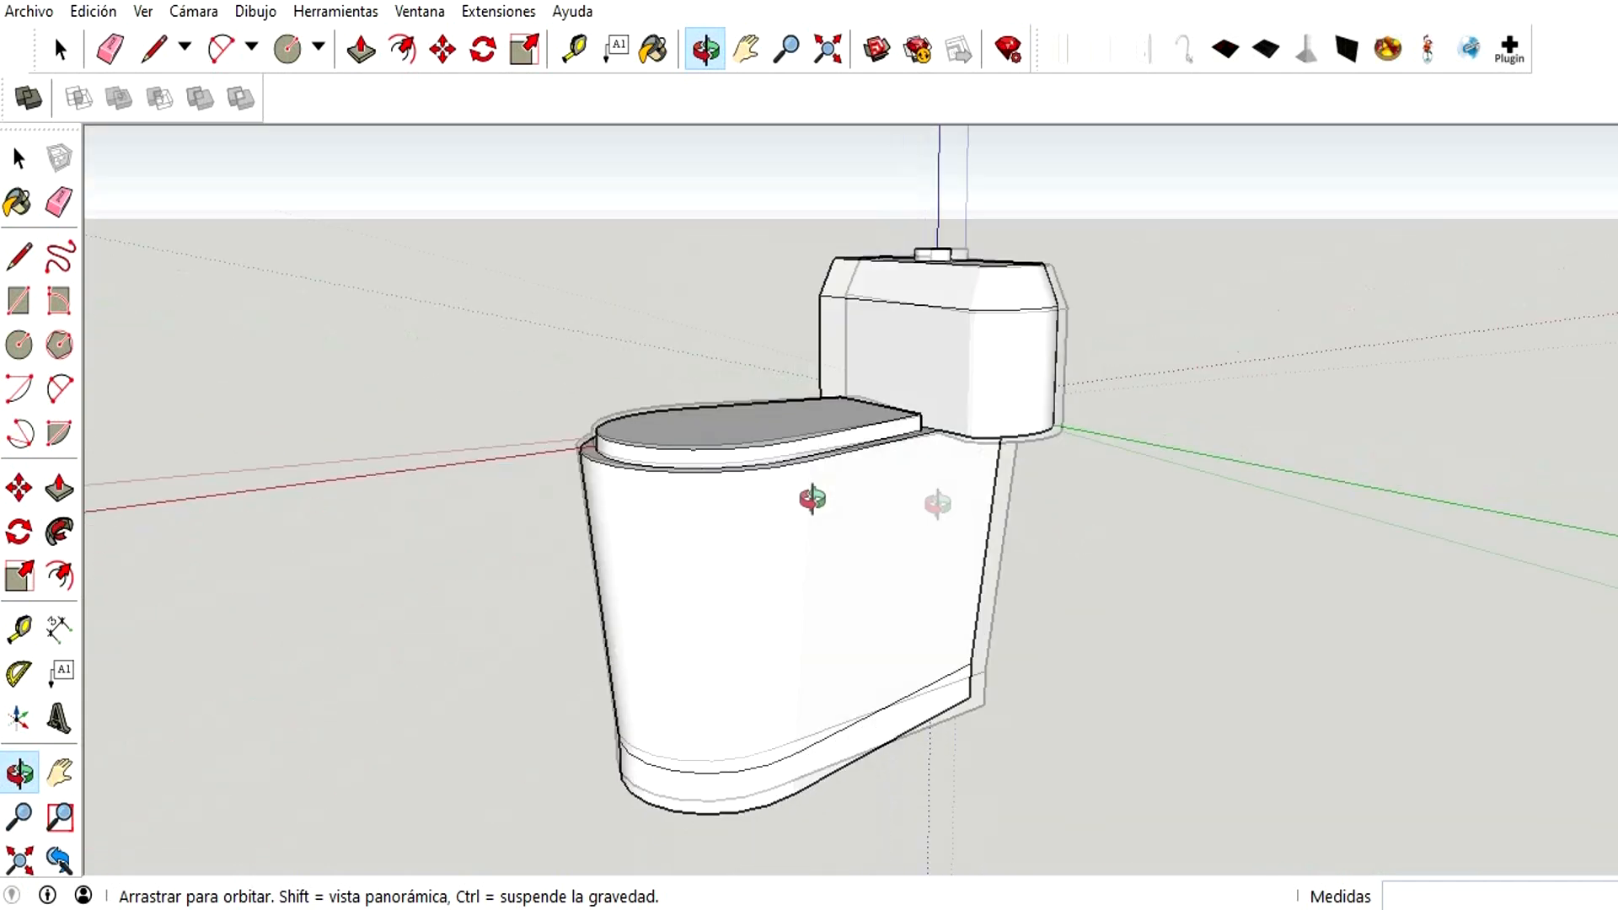